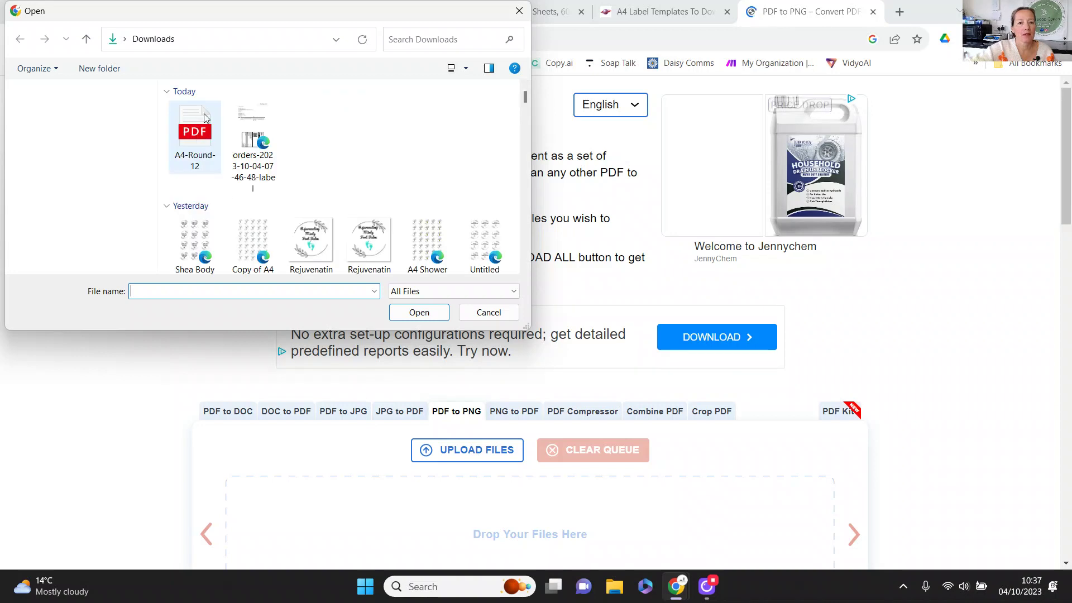
# - Upload A4-Round-12.pdf to the PDF to PNG converter and download the converted ZIP
pyautogui.click(195, 134)
pyautogui.click(420, 313)
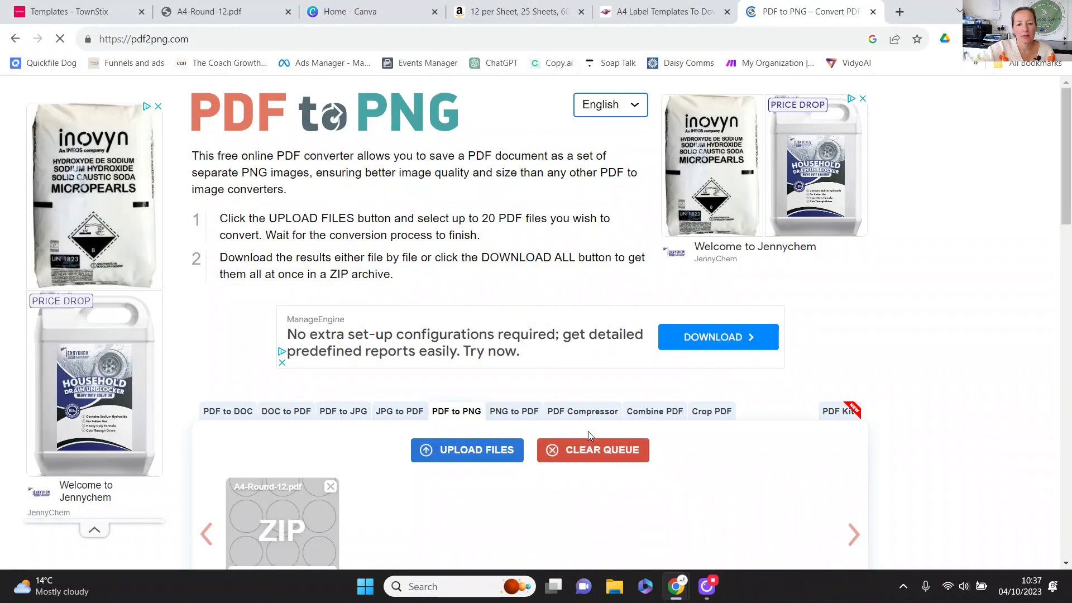
pyautogui.scroll(-4, 510, 459)
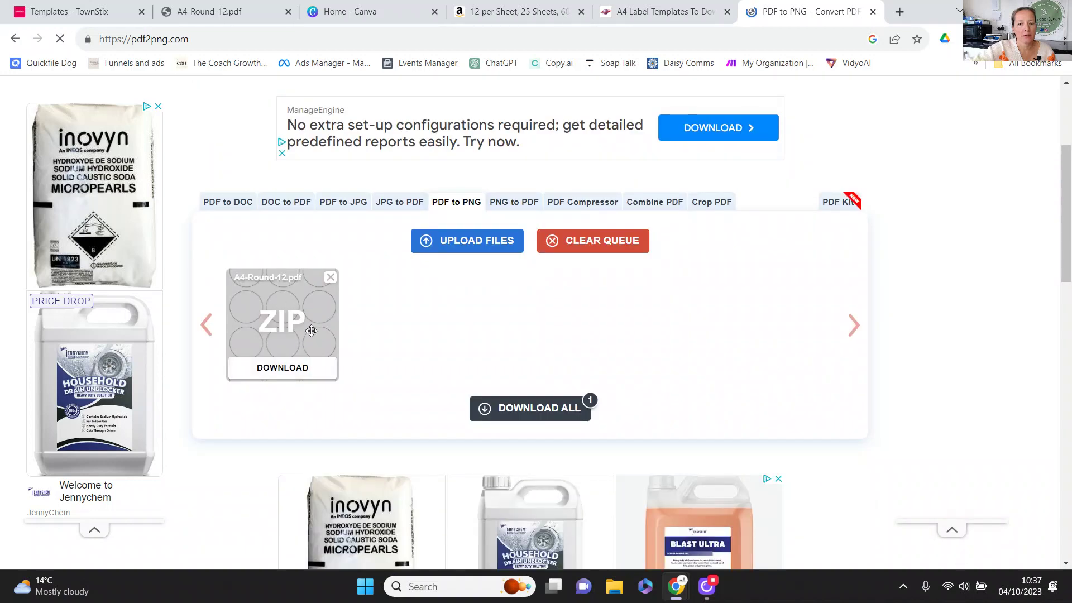
pyautogui.click(296, 368)
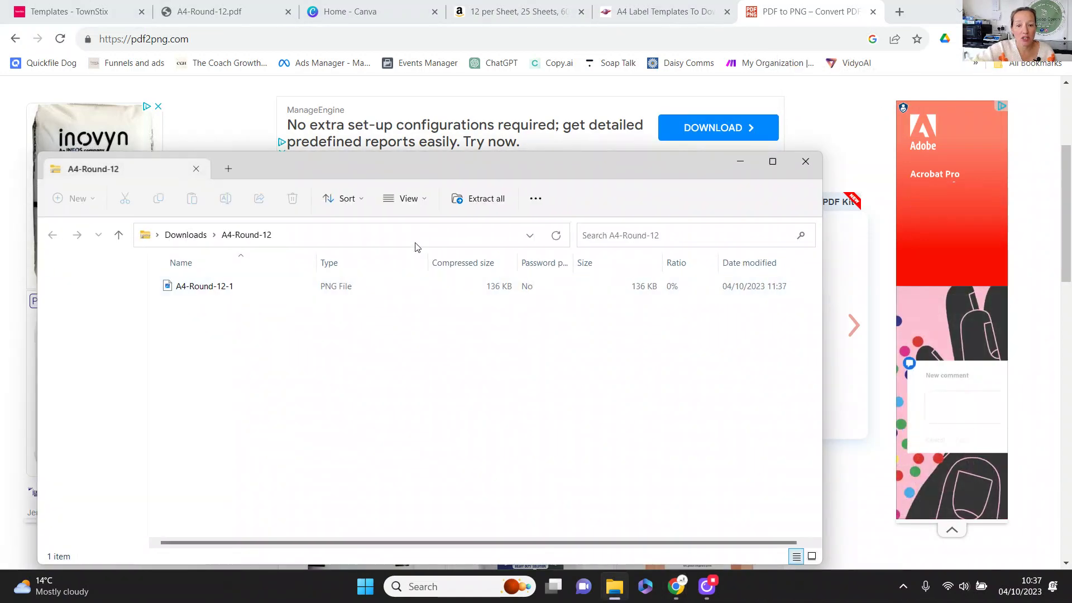
# - Extract the A4-Round-12 archive and preview the extracted A4-Round-12-1 PNG image
pyautogui.click(486, 200)
pyautogui.click(646, 434)
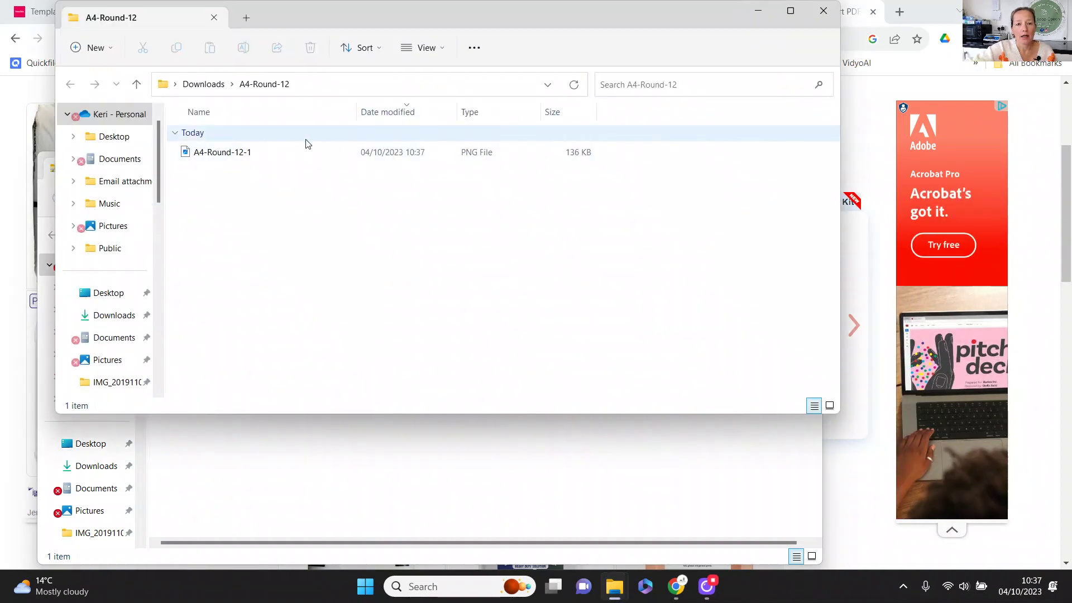
pyautogui.doubleClick(235, 152)
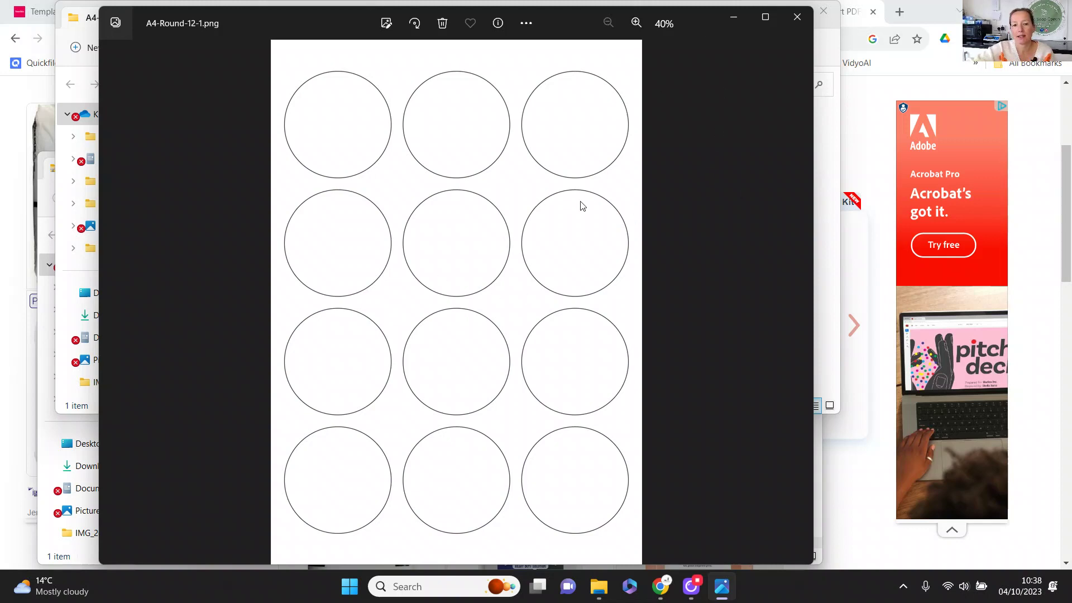
pyautogui.click(797, 17)
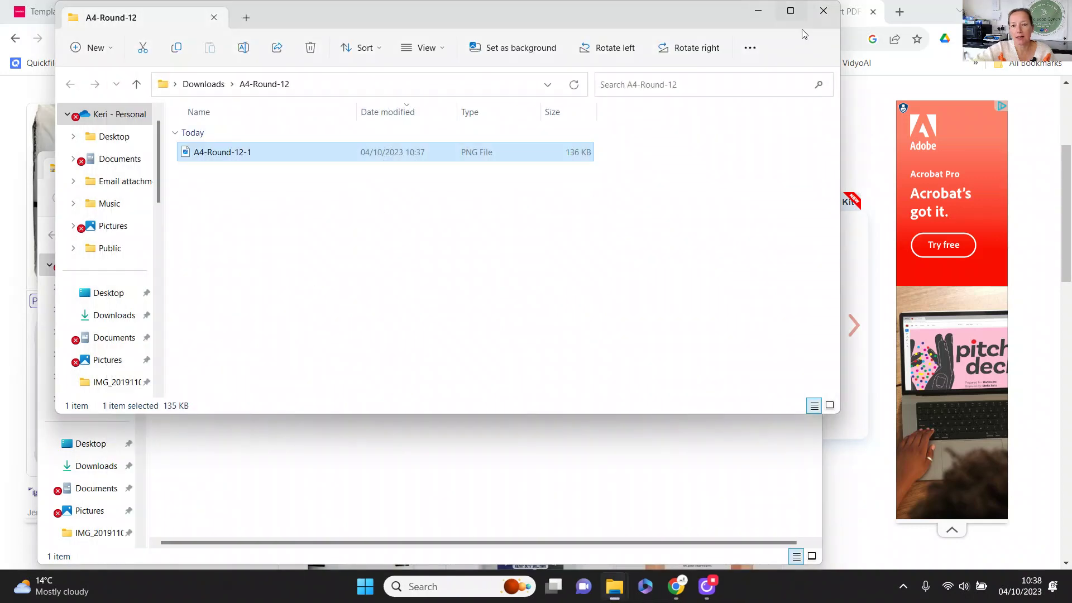
# - Close both A4-Round-12 folder windows and every browser tab except the Canva home page
pyautogui.click(823, 11)
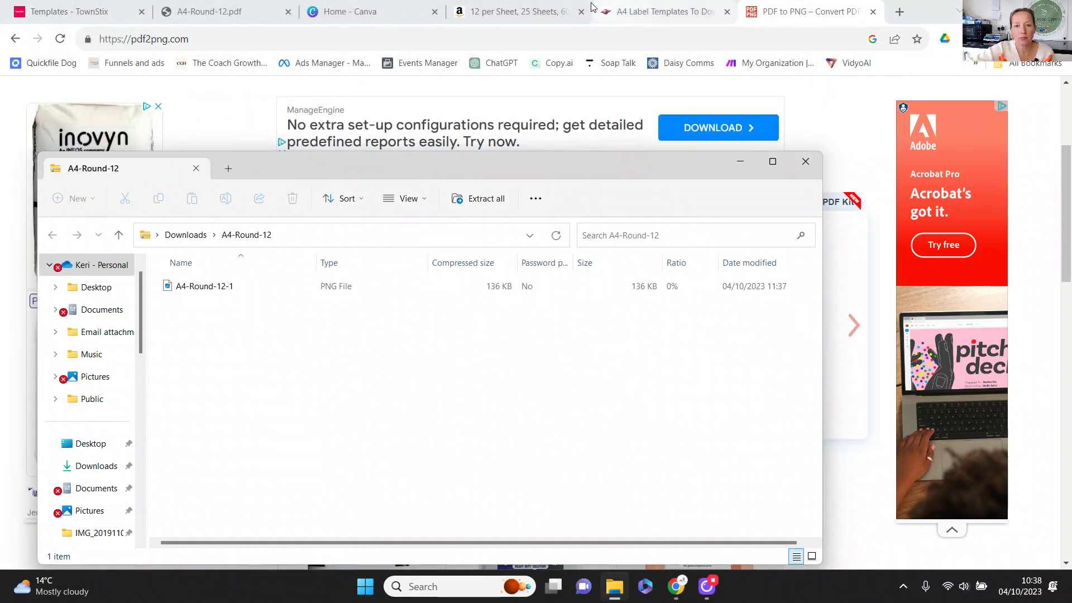
pyautogui.click(806, 162)
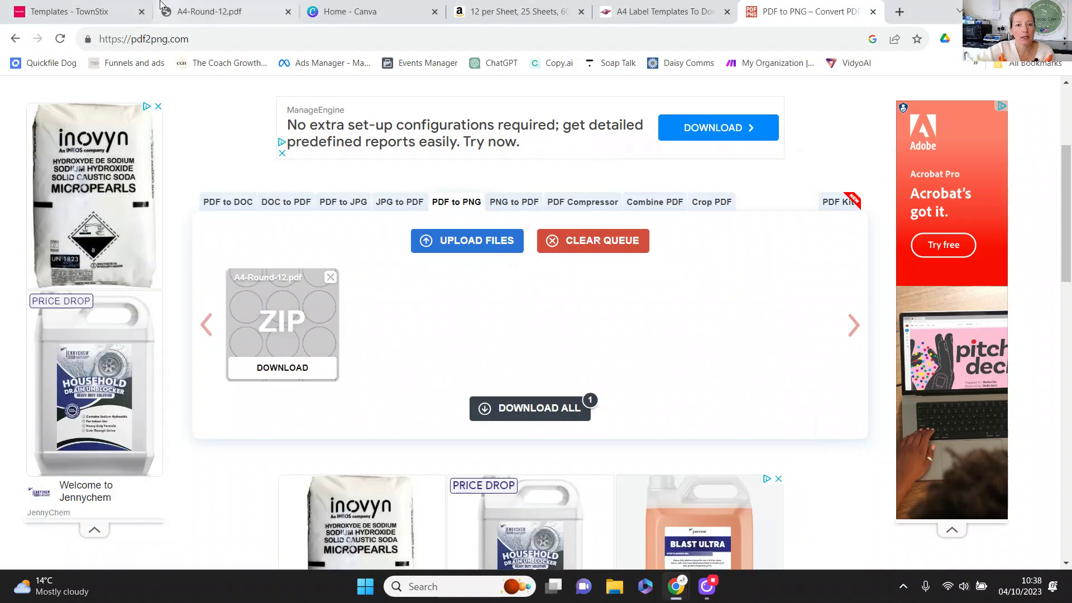
pyautogui.click(142, 12)
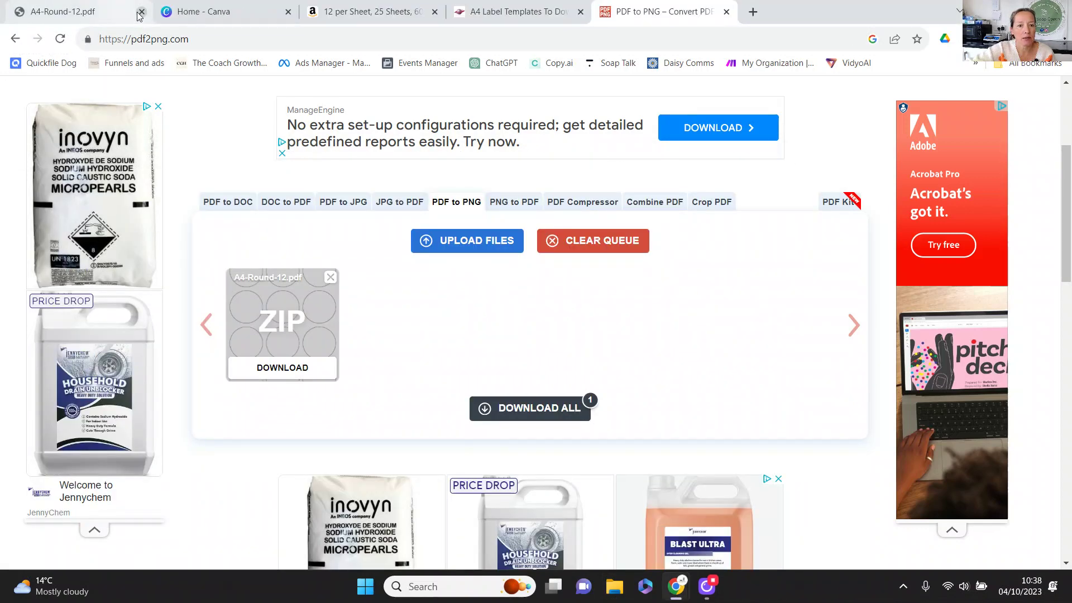
pyautogui.click(141, 11)
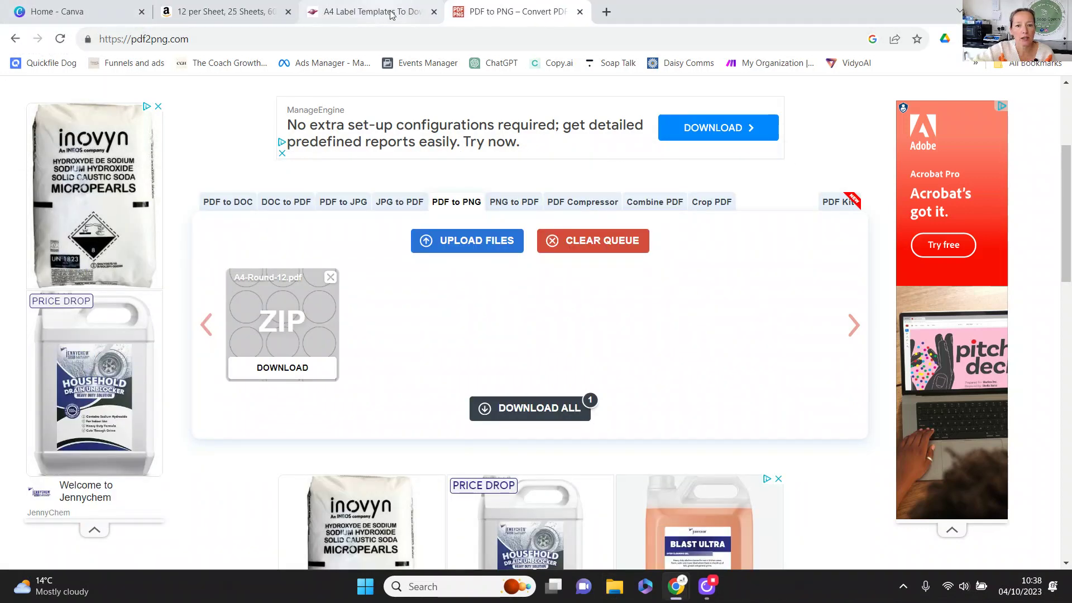
pyautogui.click(434, 12)
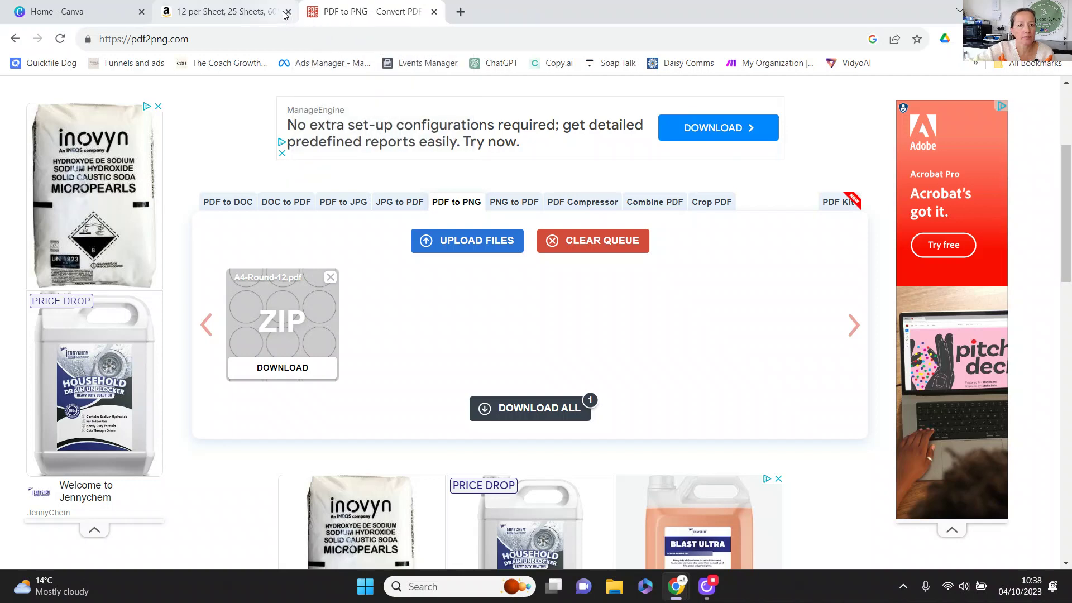
pyautogui.click(286, 12)
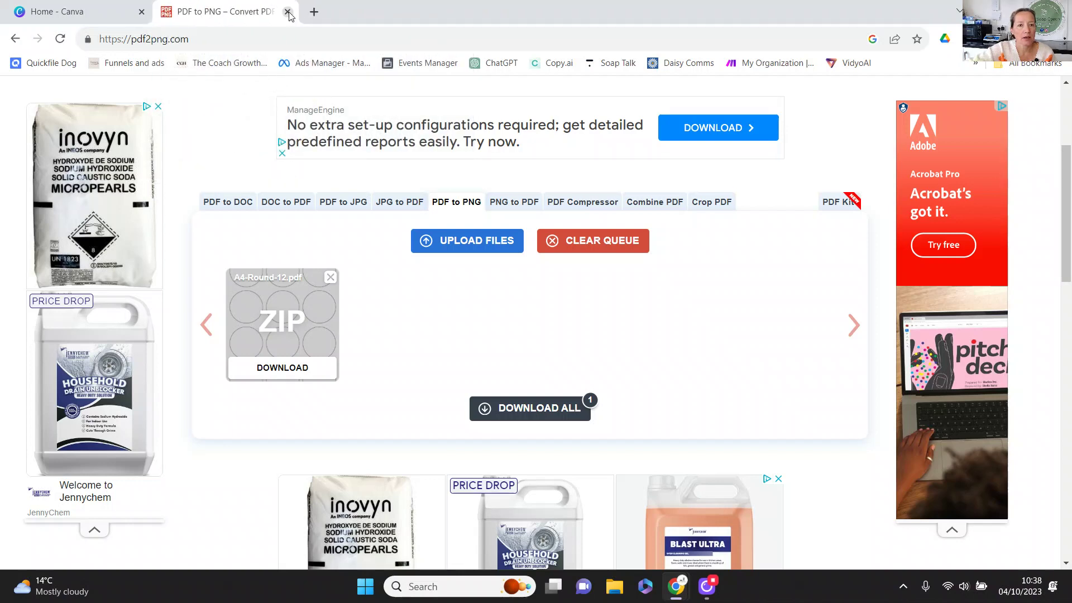
pyautogui.hotkey('ctrl', 'w')
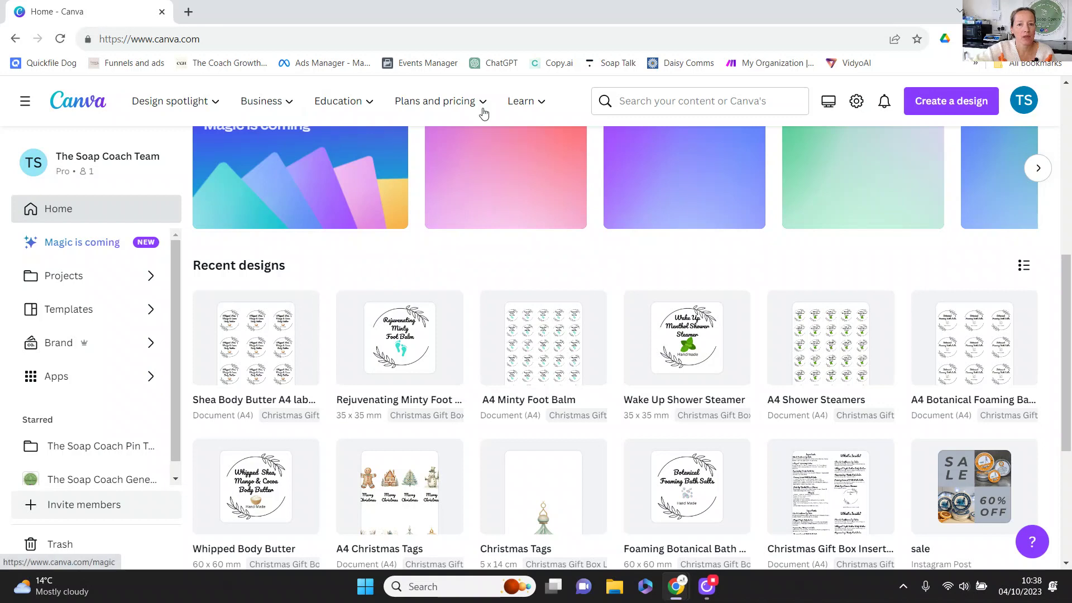
# - Search the design types for "round label" and create a blank Label (Circle) design
pyautogui.click(938, 105)
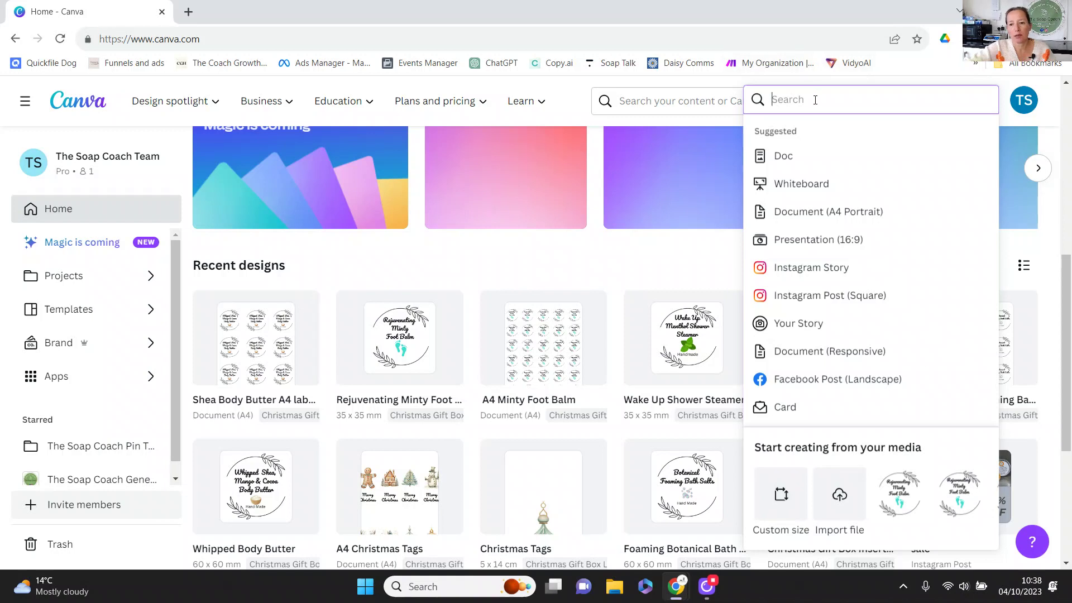
pyautogui.write('round ')
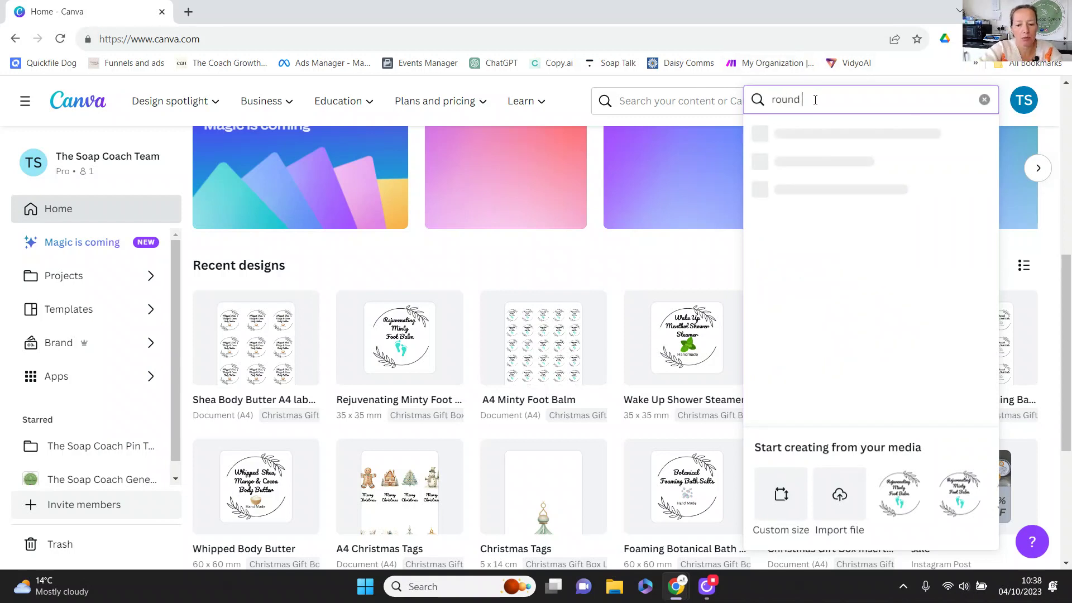
pyautogui.write('label')
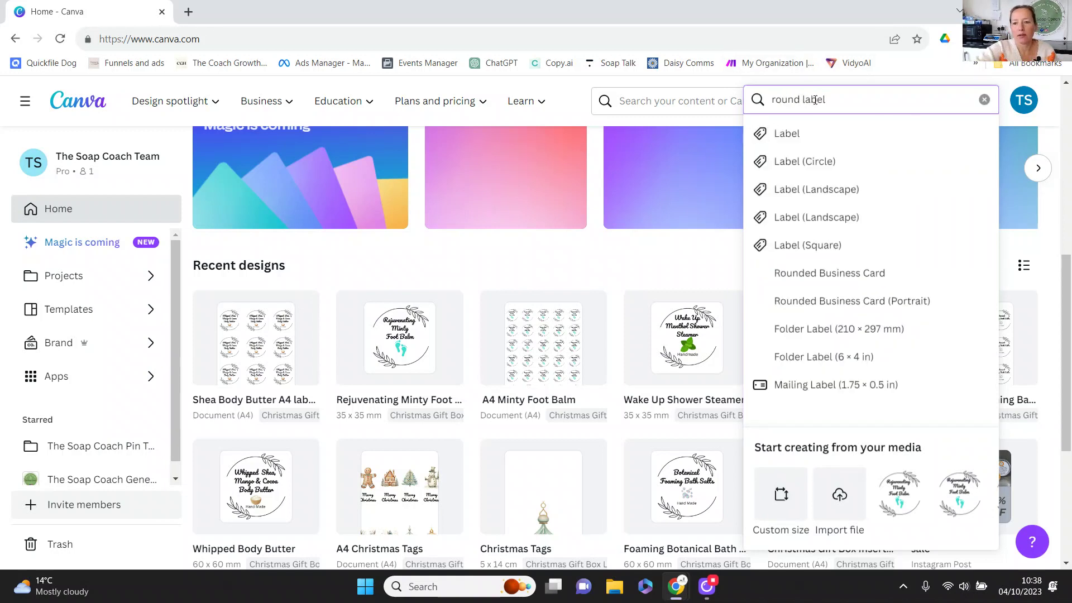
pyautogui.click(802, 166)
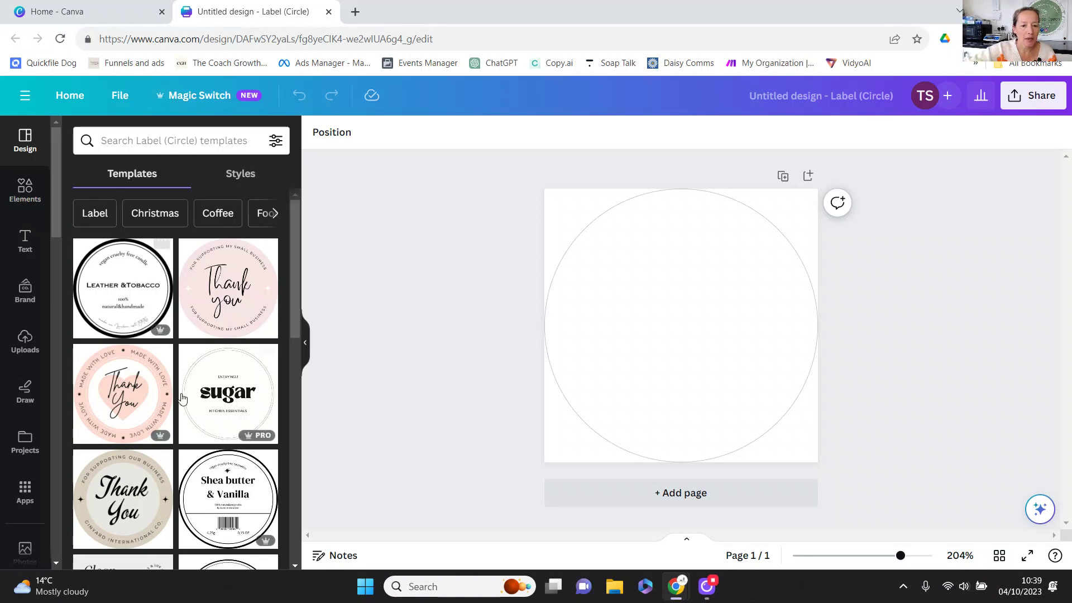
# - Search the elements for "holly frame" and browse the matching graphics
pyautogui.click(22, 192)
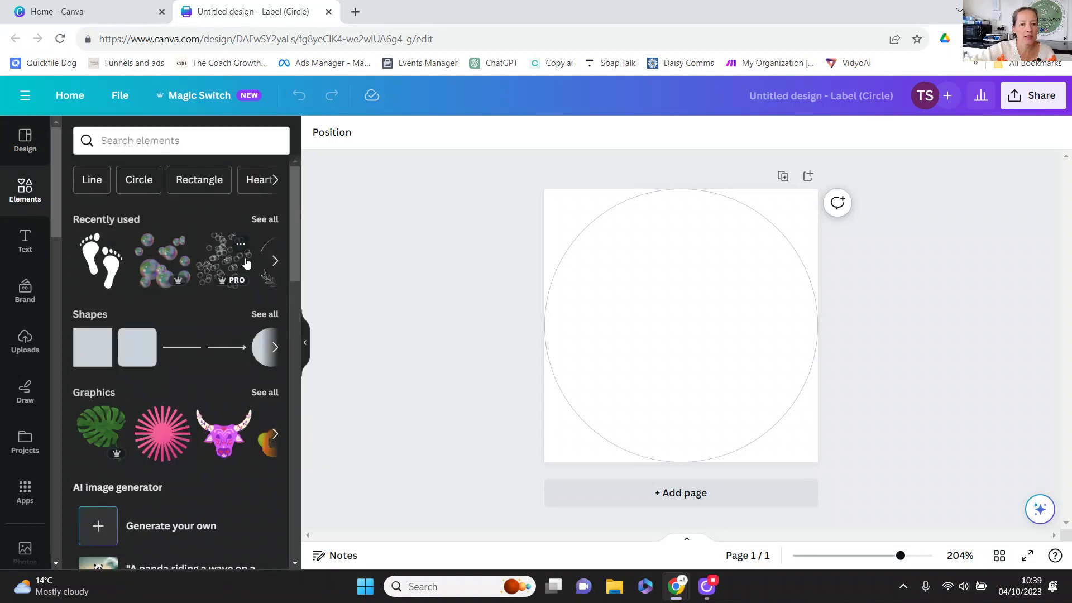
pyautogui.click(183, 142)
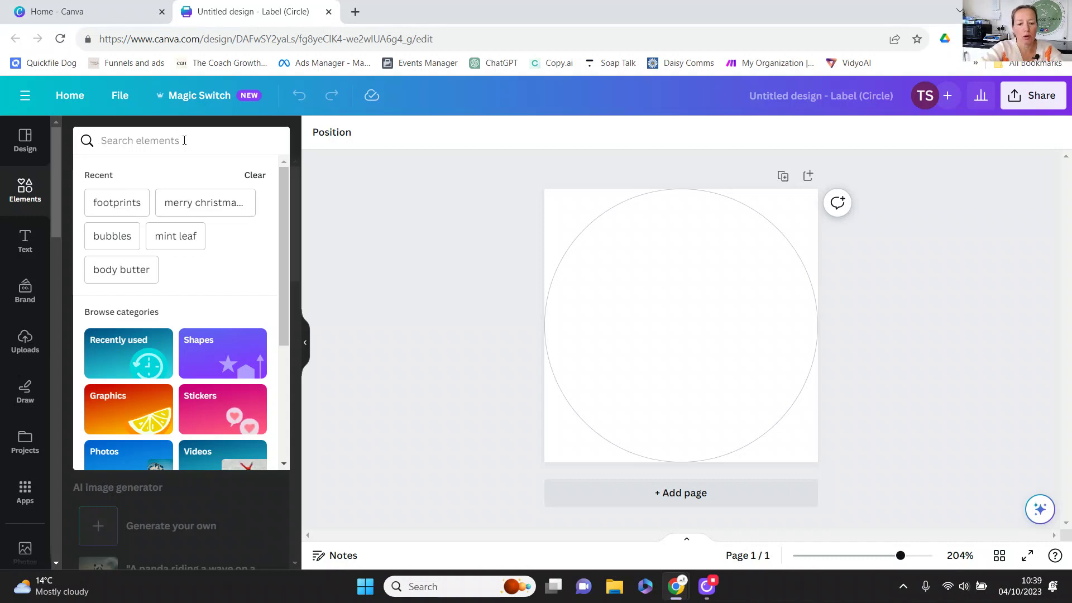
pyautogui.write('holly frame')
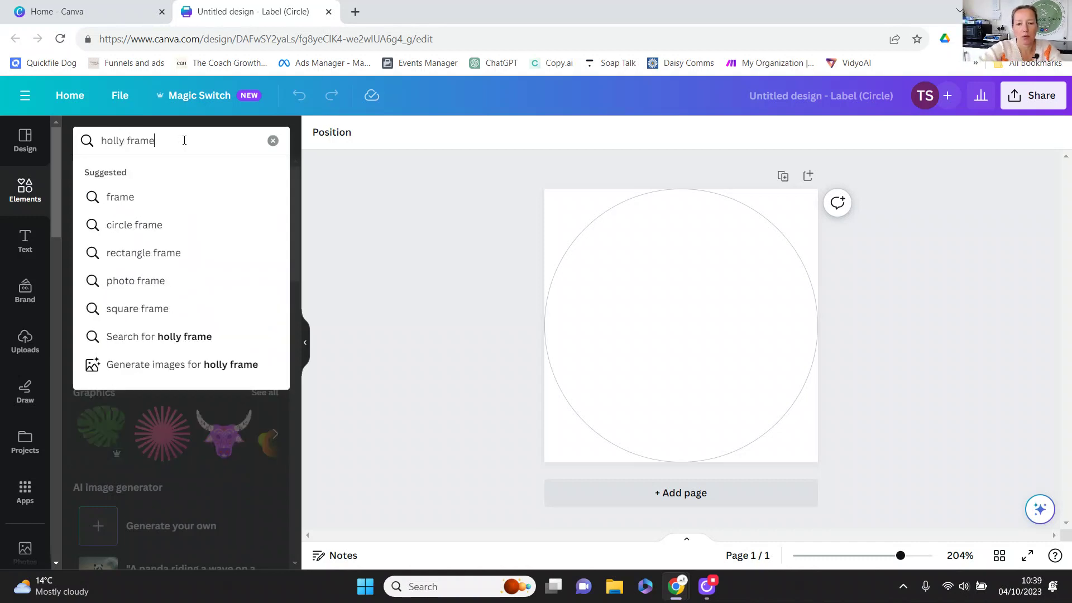
pyautogui.press('Return')
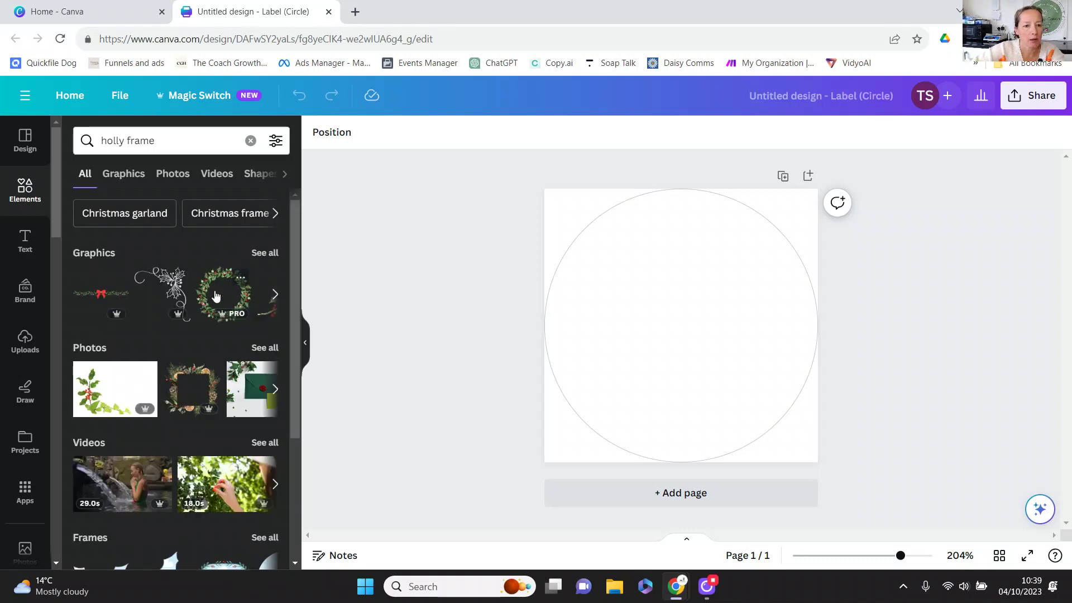
pyautogui.click(271, 296)
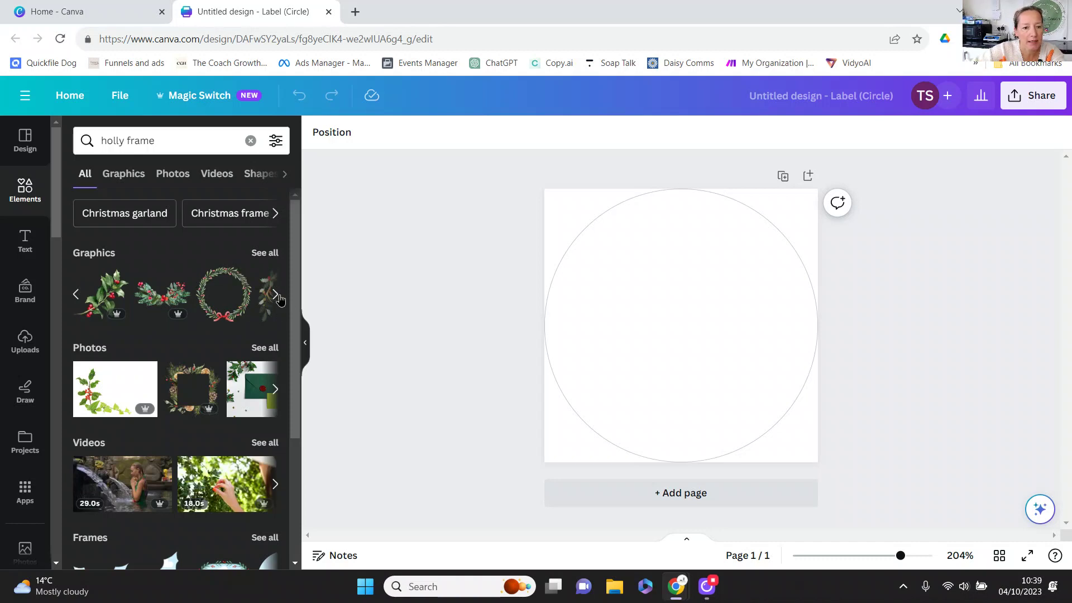
pyautogui.click(276, 296)
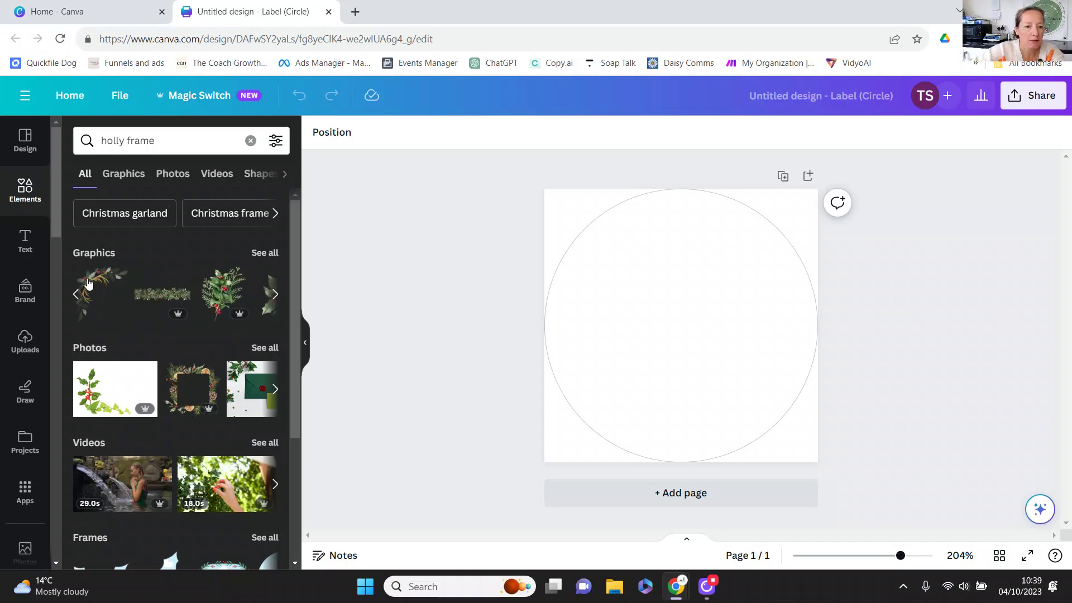
# - Try the holly corner graphic enlarged along the circle's upper-left edge, and delete it from the label
pyautogui.click(101, 293)
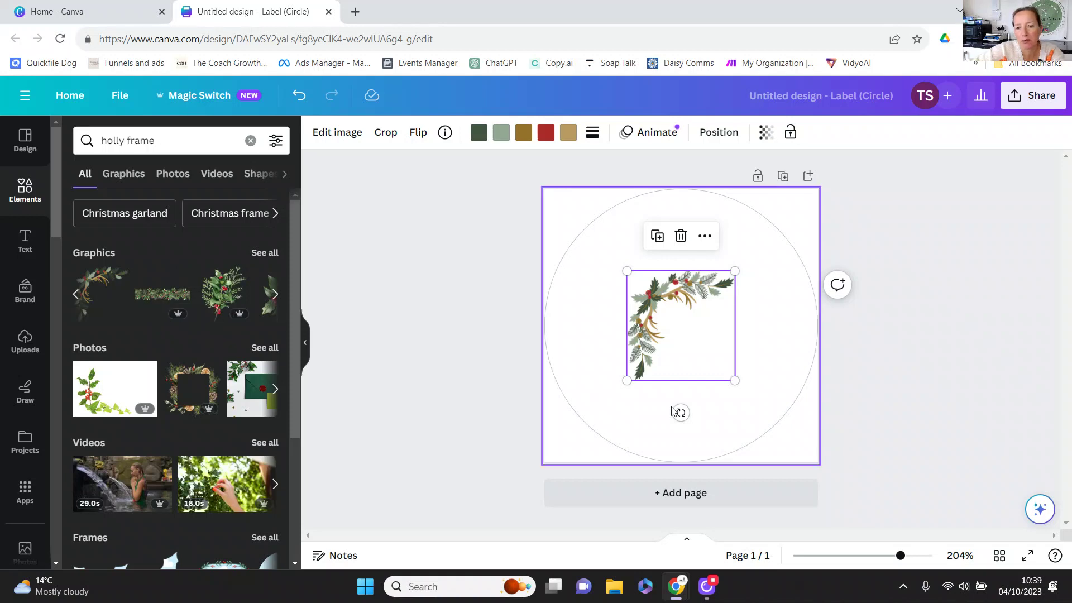
pyautogui.moveTo(736, 379); pyautogui.dragTo(770, 413)
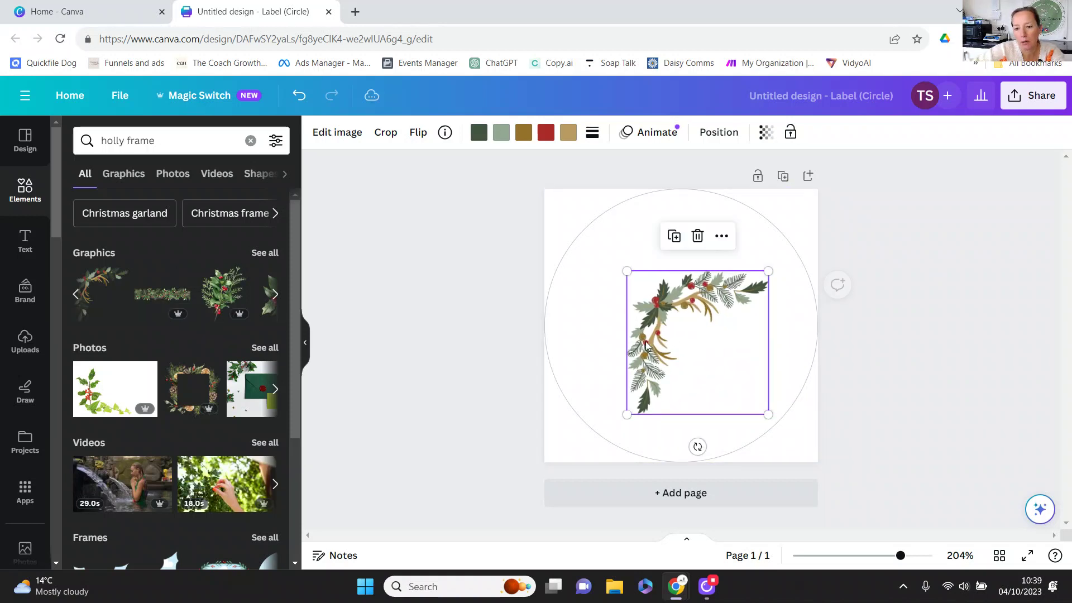
pyautogui.moveTo(682, 331); pyautogui.dragTo(621, 271)
pyautogui.moveTo(707, 217); pyautogui.dragTo(715, 209)
pyautogui.moveTo(662, 275); pyautogui.dragTo(667, 286)
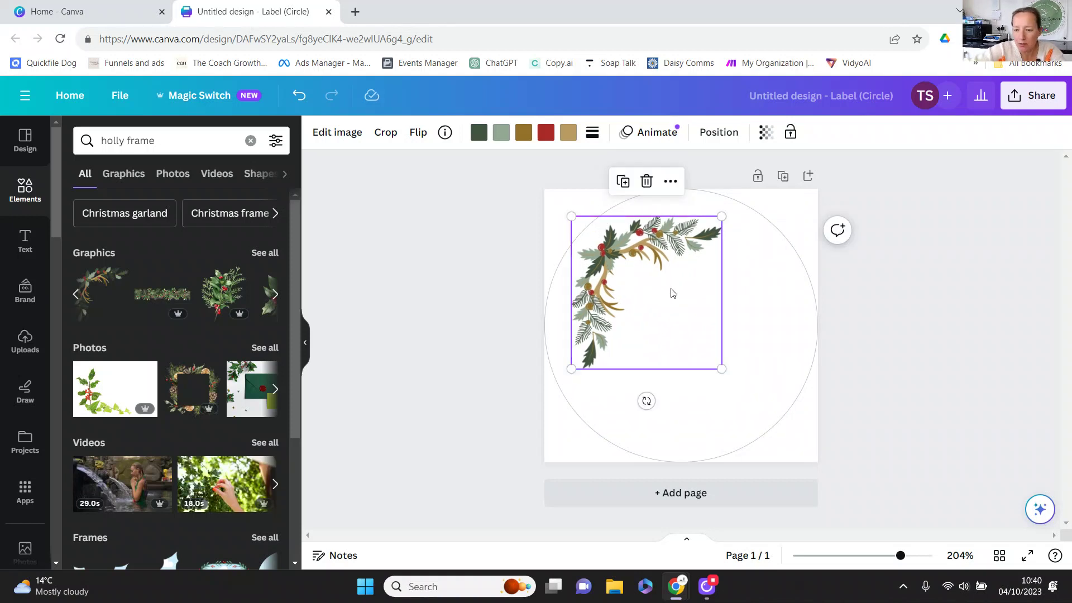
pyautogui.press('Delete')
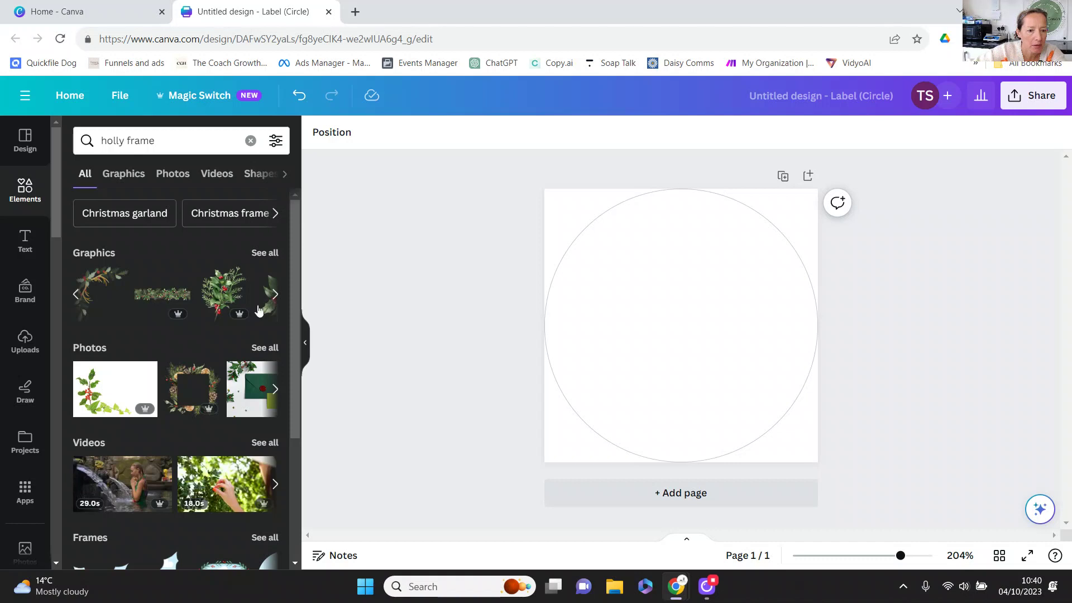
# - Switch the element search to the suggested "Christmas garland" and browse its graphics
pyautogui.click(136, 213)
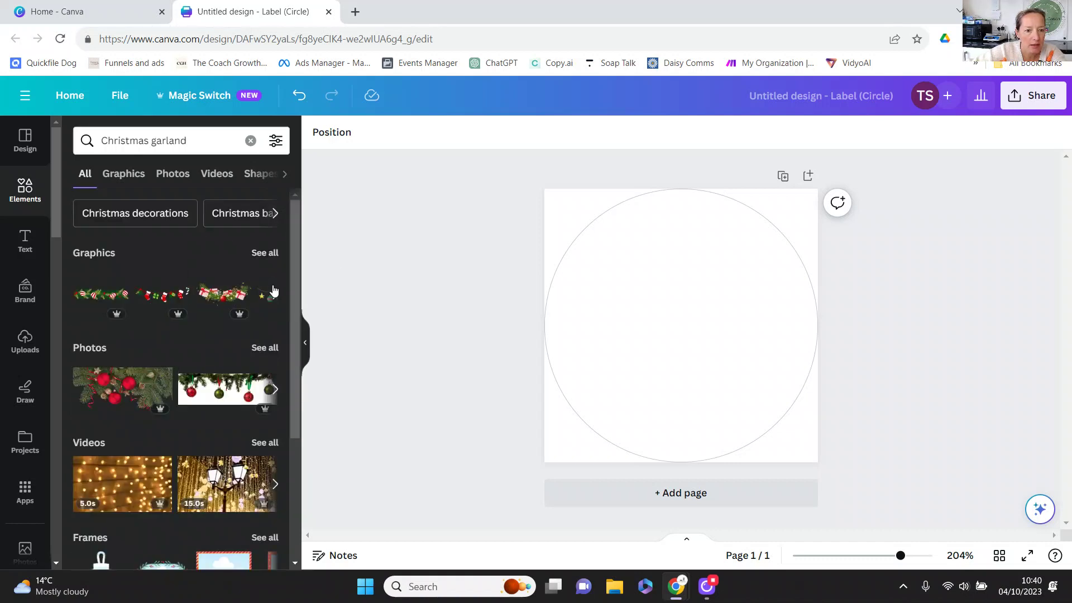
pyautogui.click(275, 294)
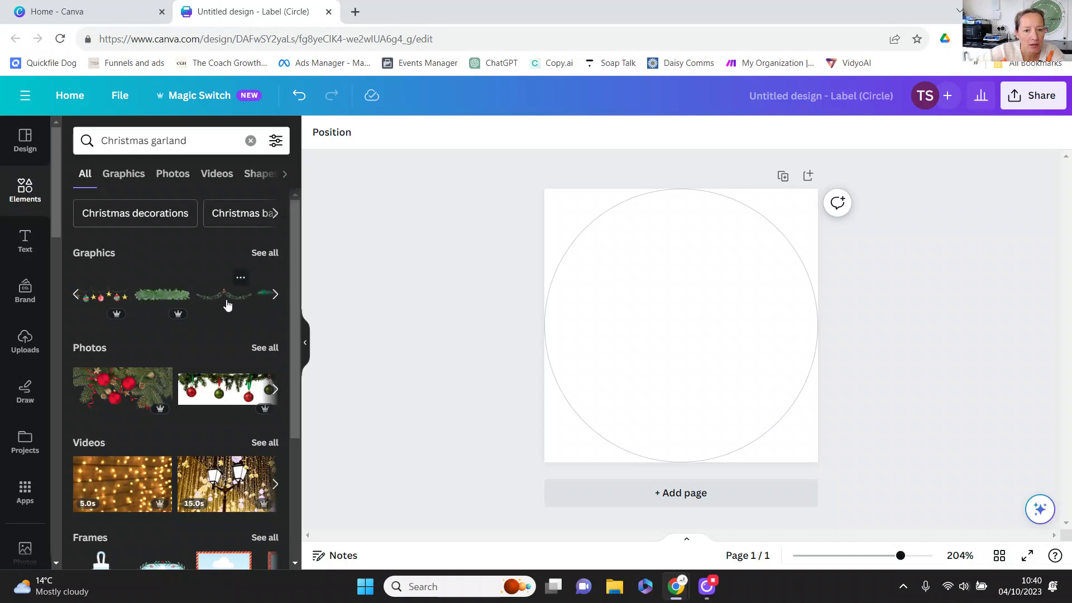
pyautogui.click(275, 294)
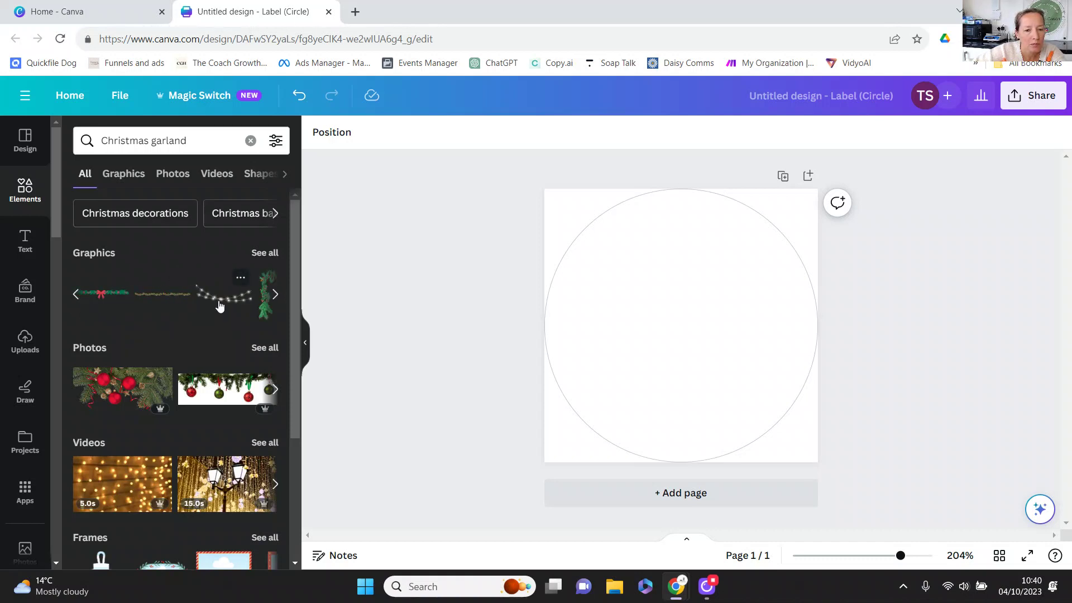
# - Refine the element search to "Christmas garland round" and show all matching graphics
pyautogui.click(195, 140)
pyautogui.write('round')
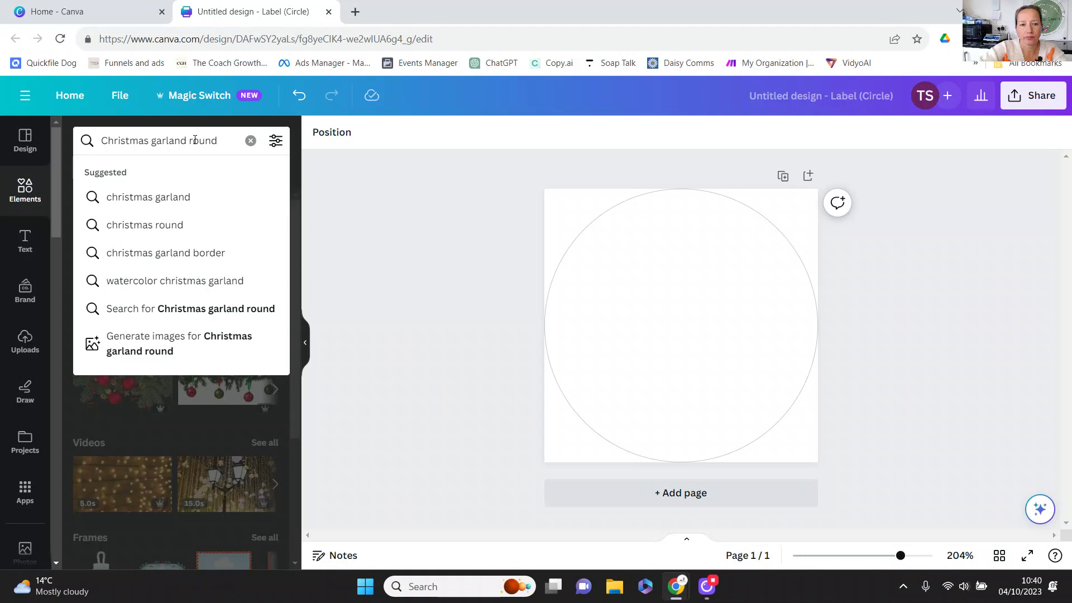
pyautogui.press('Return')
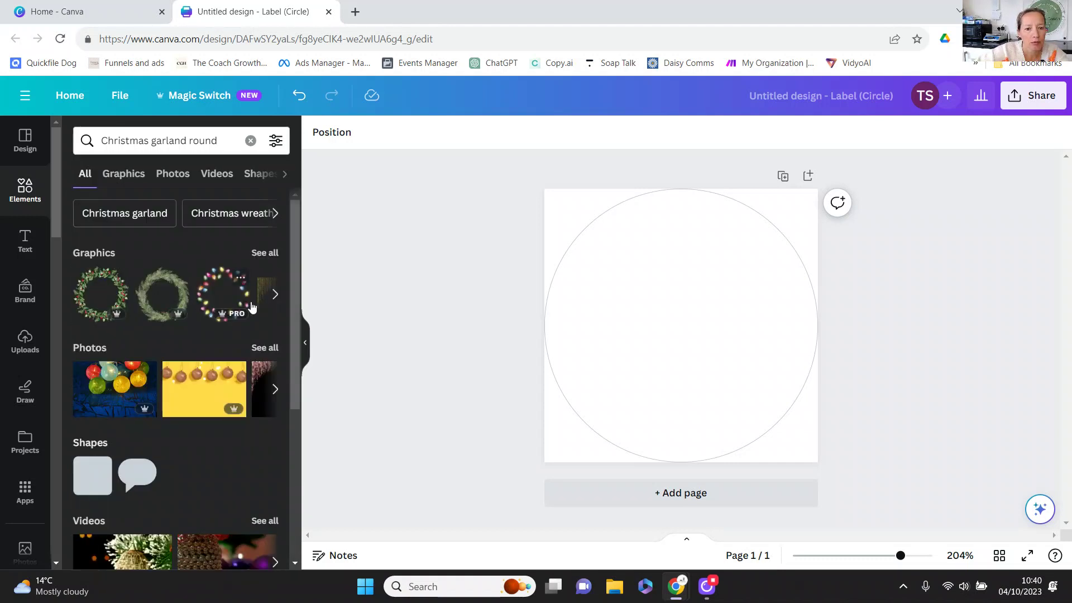
pyautogui.click(266, 254)
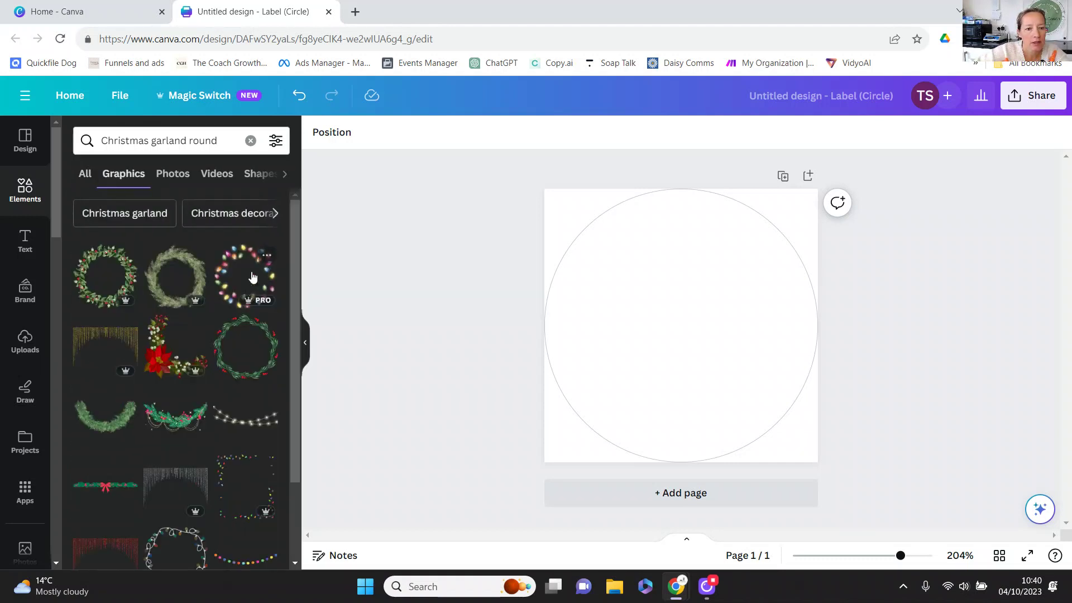
# - Filter the Christmas garland round graphics by price to show only Free elements
pyautogui.click(275, 140)
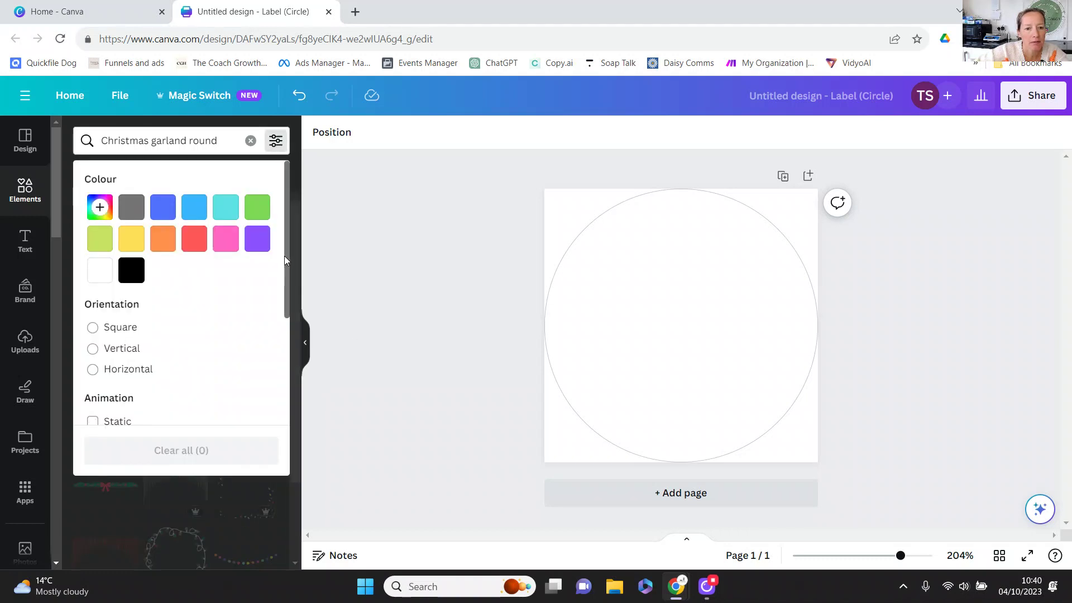
pyautogui.scroll(-3, 273, 391)
pyautogui.click(118, 385)
pyautogui.click(118, 385)
pyautogui.click(119, 388)
pyautogui.click(101, 380)
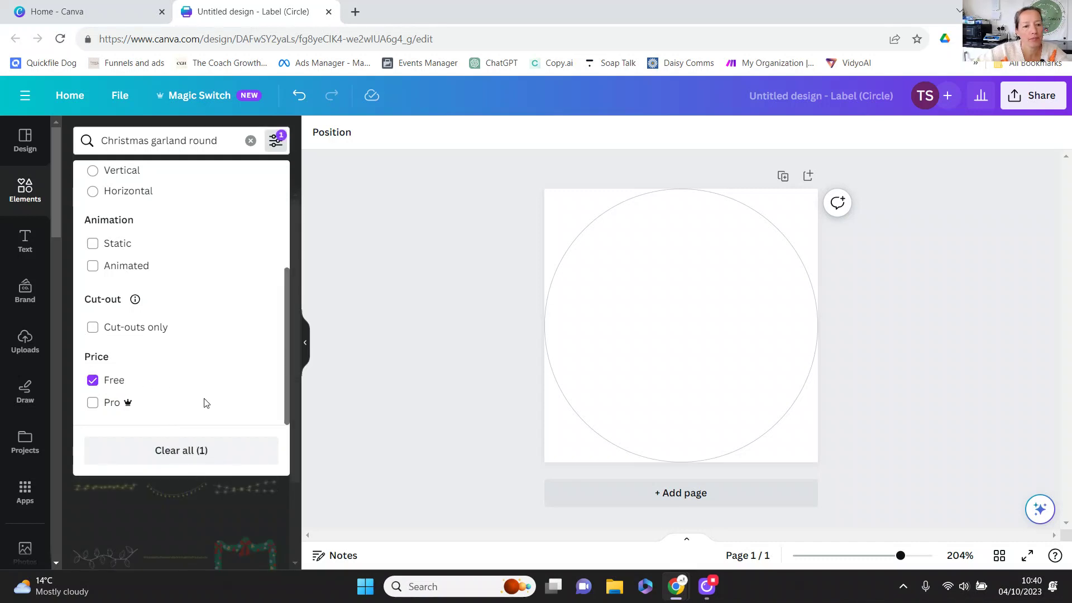
# - Add the free round green wreath with red berries to the label
pyautogui.click(202, 501)
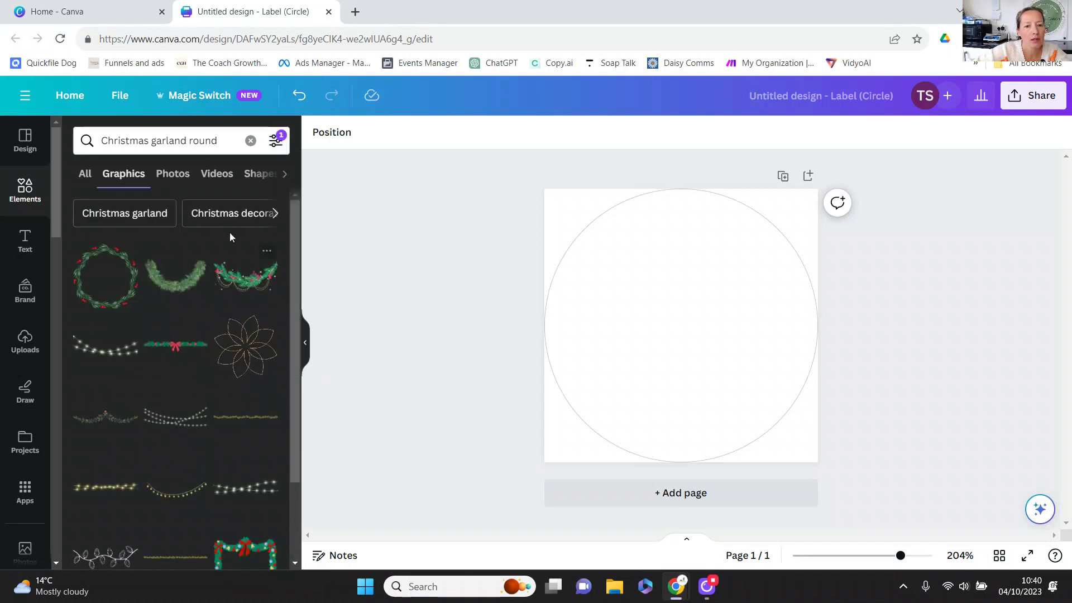
pyautogui.click(119, 287)
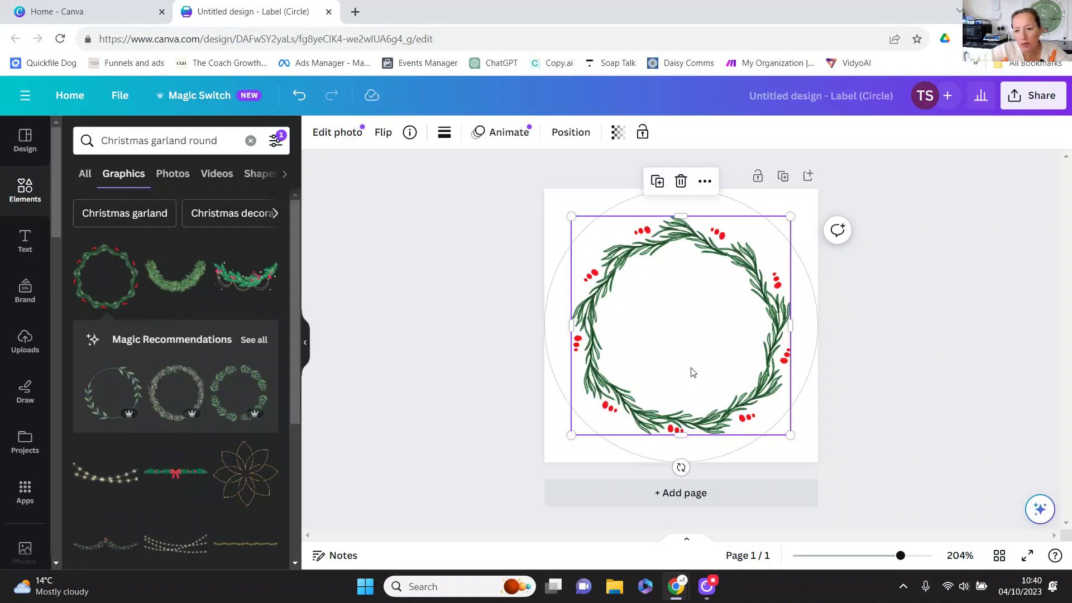
pyautogui.click(893, 335)
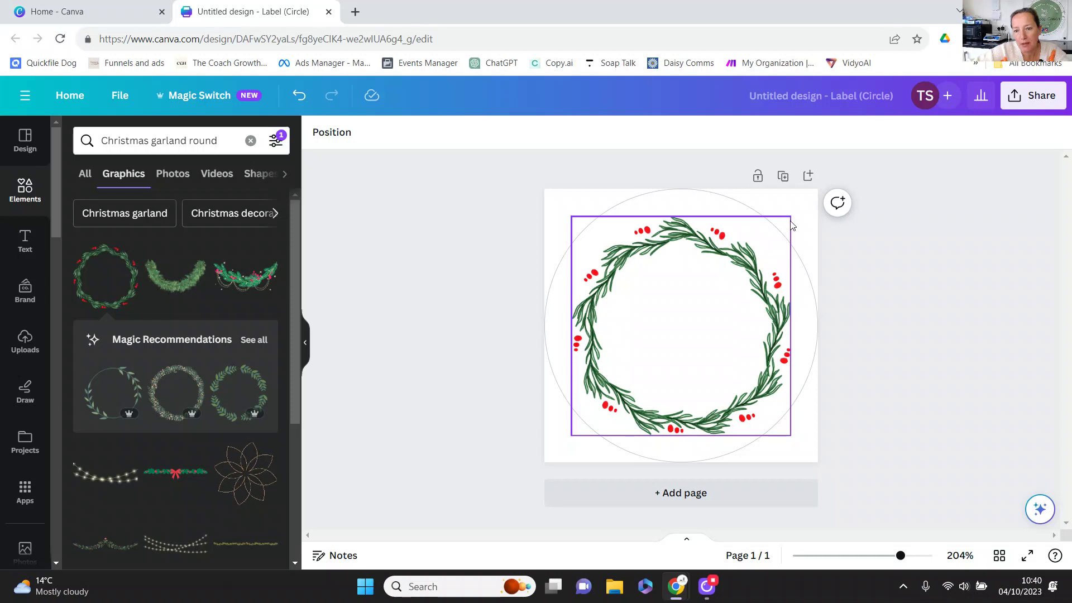
# - Enlarge the wreath from its opposite corners so it nearly fills the circular label
pyautogui.click(715, 285)
pyautogui.click(796, 220)
pyautogui.click(786, 223)
pyautogui.moveTo(785, 221); pyautogui.dragTo(805, 199)
pyautogui.moveTo(572, 433); pyautogui.dragTo(561, 444)
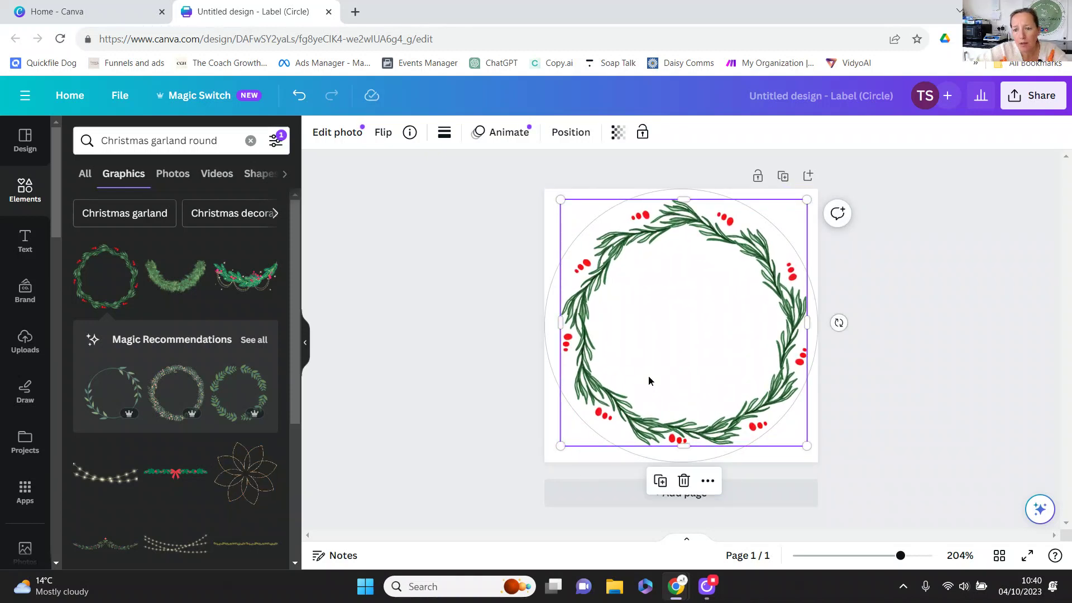
pyautogui.click(943, 356)
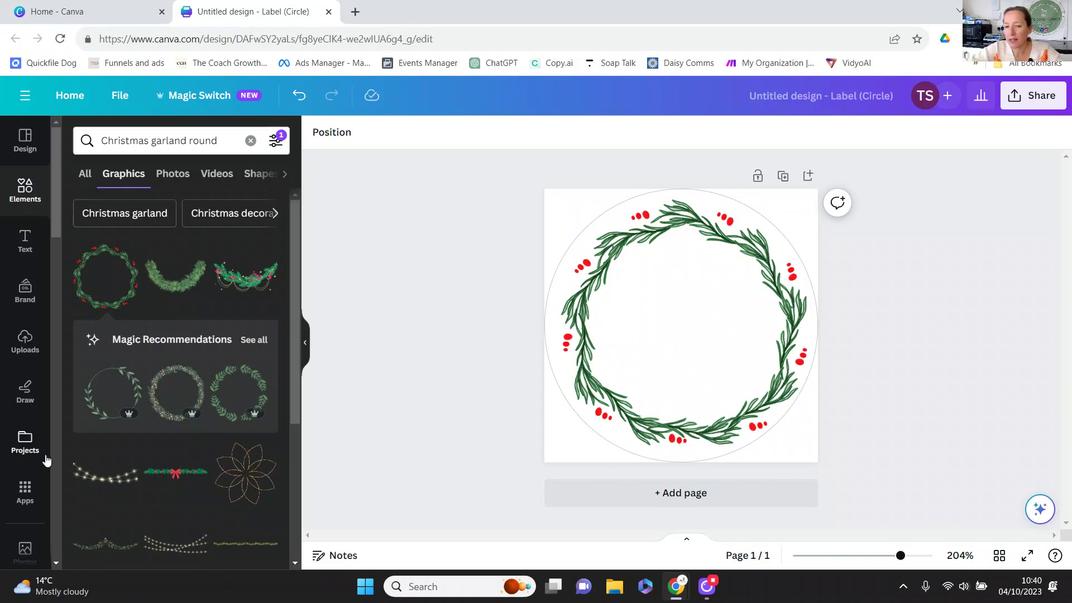
# - Add a heading text box to the label and scale it down to font size 18.5
pyautogui.click(24, 240)
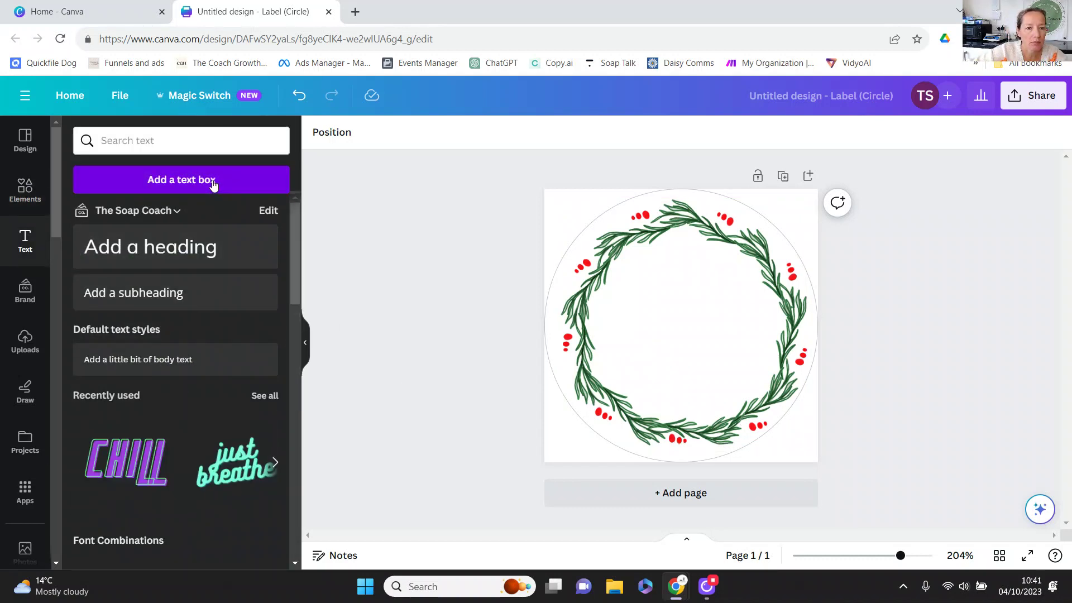
pyautogui.click(173, 250)
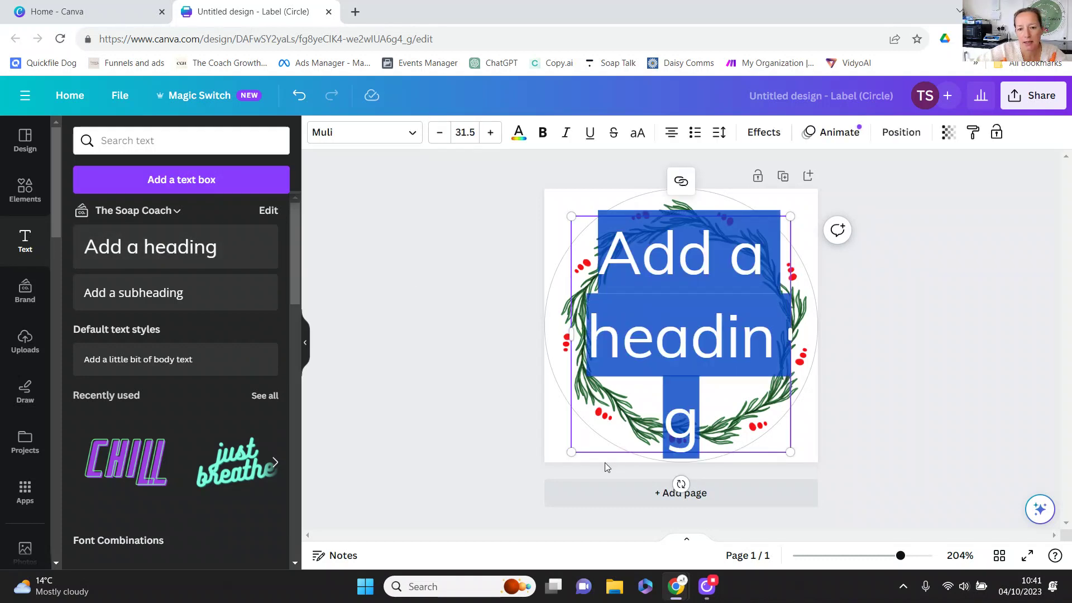
pyautogui.moveTo(571, 451); pyautogui.dragTo(662, 355)
# - Arrange the heading horizontally on one line across the wreath's upper half, and recentre the wreath on the label
pyautogui.moveTo(692, 286); pyautogui.dragTo(710, 286)
pyautogui.moveTo(726, 387); pyautogui.dragTo(678, 375)
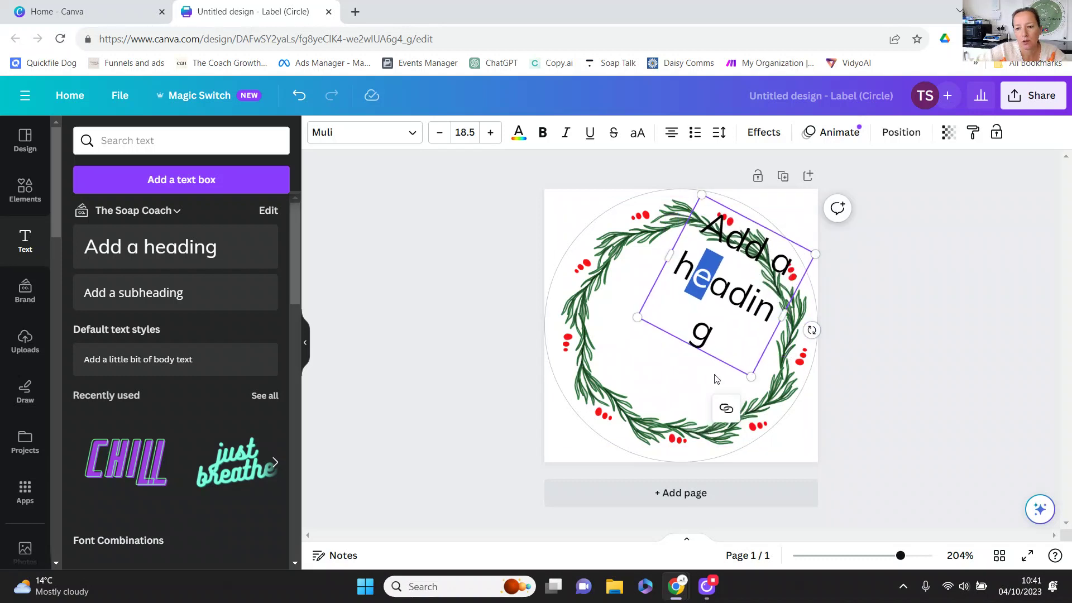
pyautogui.click(748, 385)
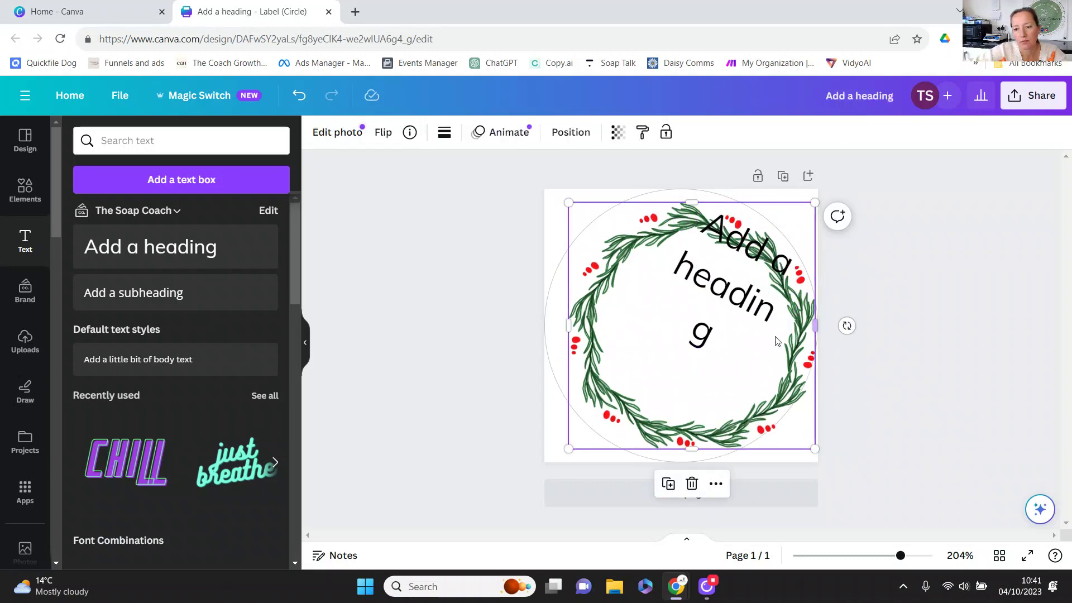
pyautogui.moveTo(733, 307); pyautogui.dragTo(690, 320)
pyautogui.click(730, 291)
pyautogui.moveTo(641, 415); pyautogui.dragTo(690, 415)
pyautogui.moveTo(694, 328); pyautogui.dragTo(689, 323)
pyautogui.hotkey('ctrl', 'z')
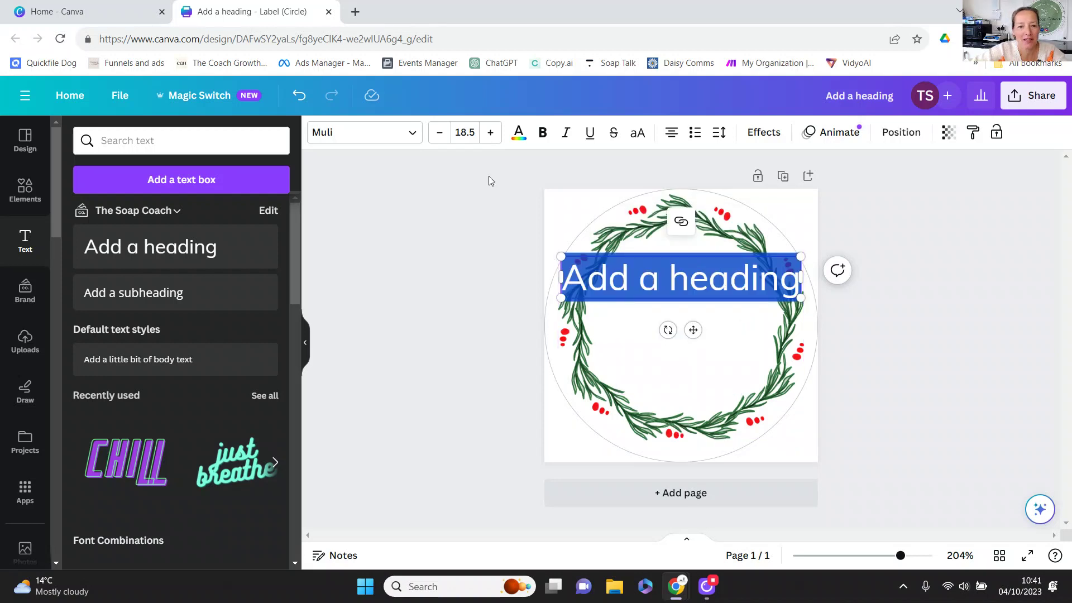
# - Set the heading's font to Pacifico and move it down to the middle of the wreath
pyautogui.hotkey('ctrl', 'shift', 'f')
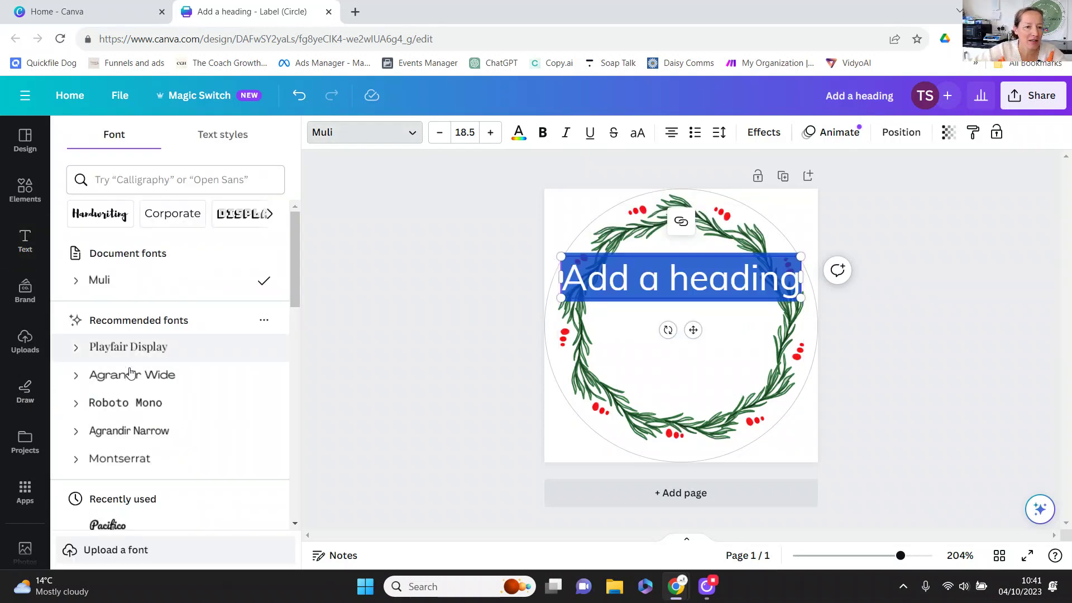
pyautogui.click(122, 524)
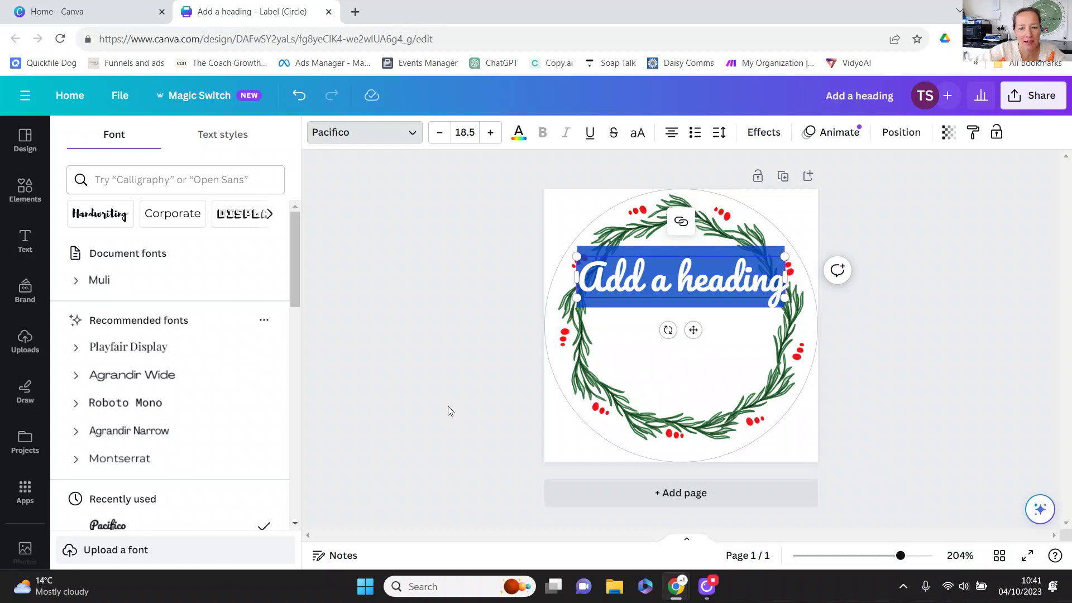
pyautogui.moveTo(693, 330); pyautogui.dragTo(691, 377)
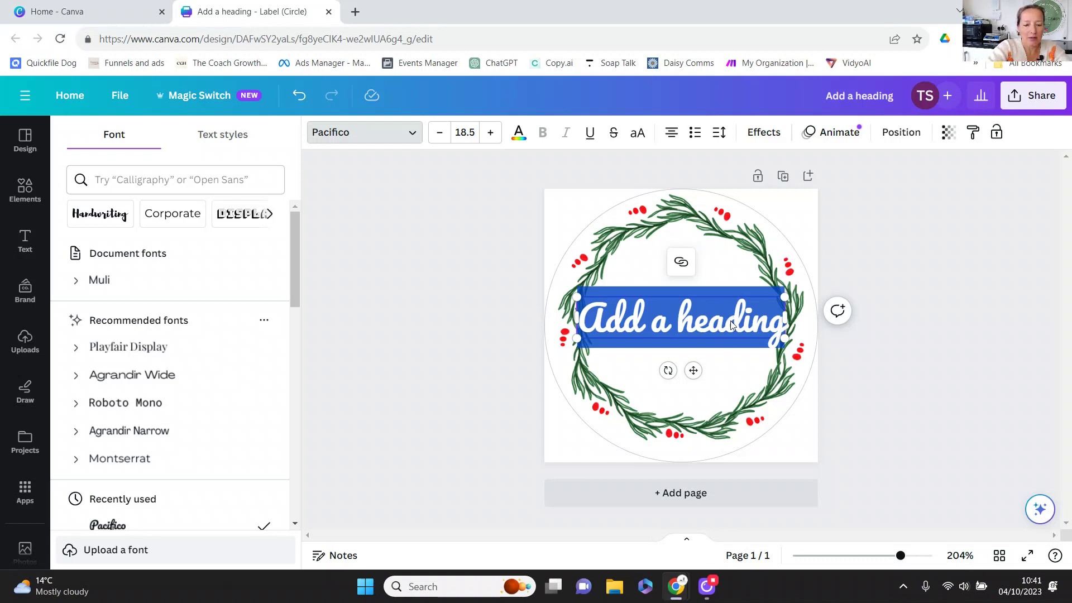
# - Replace the heading's placeholder text with "Zingy Orange Face Mask"
pyautogui.write('Zingy Ornage')
pyautogui.press('BackSpace')
pyautogui.press('BackSpace')
pyautogui.press('BackSpace')
pyautogui.press('BackSpace')
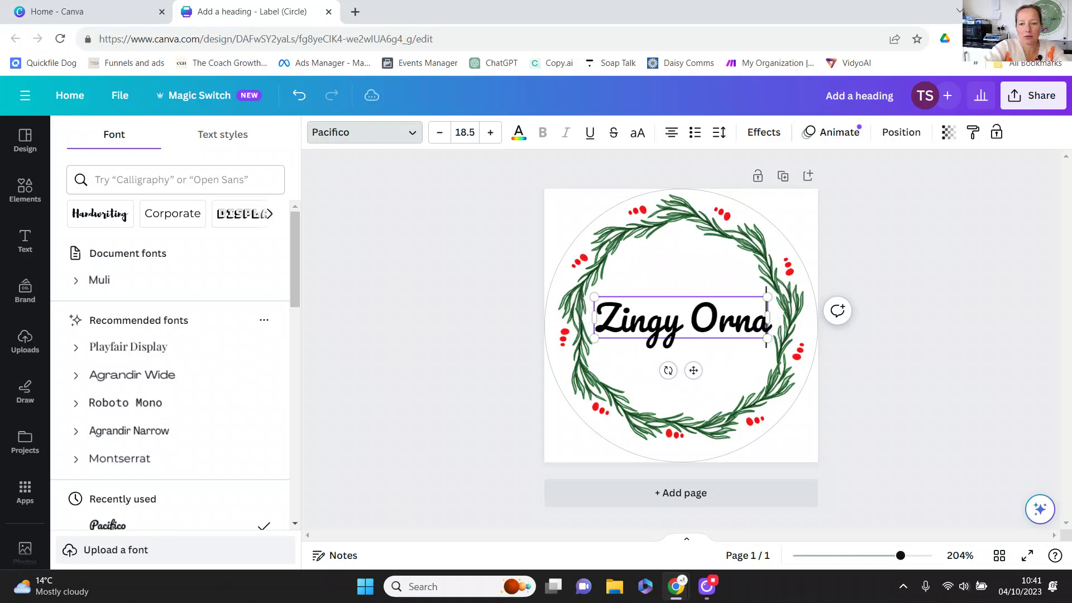
pyautogui.write('ange Faec')
pyautogui.press('BackSpace')
pyautogui.press('BackSpace')
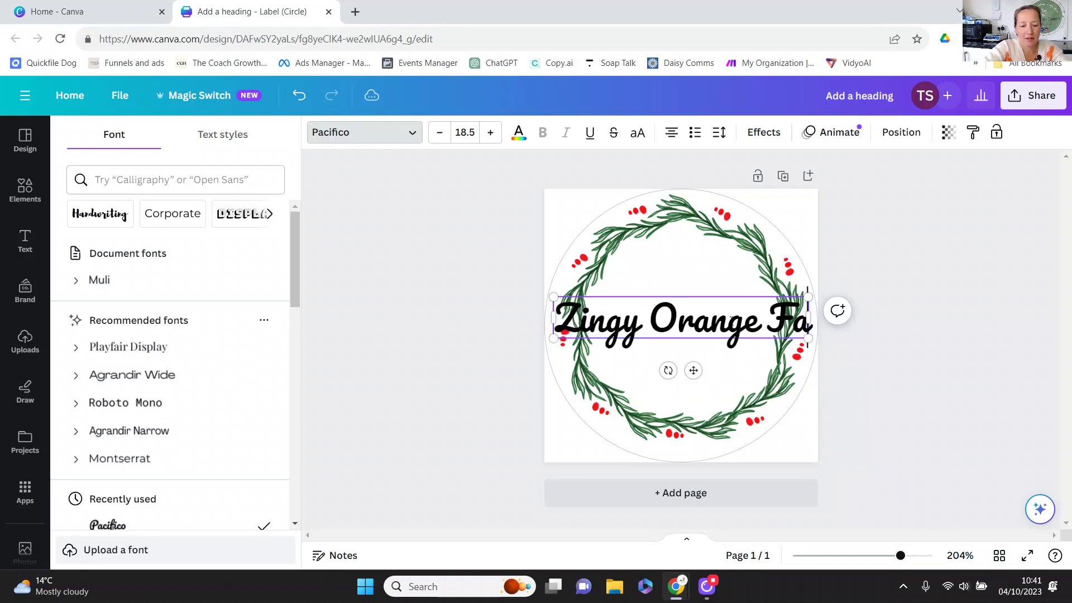
pyautogui.write('ce Mask')
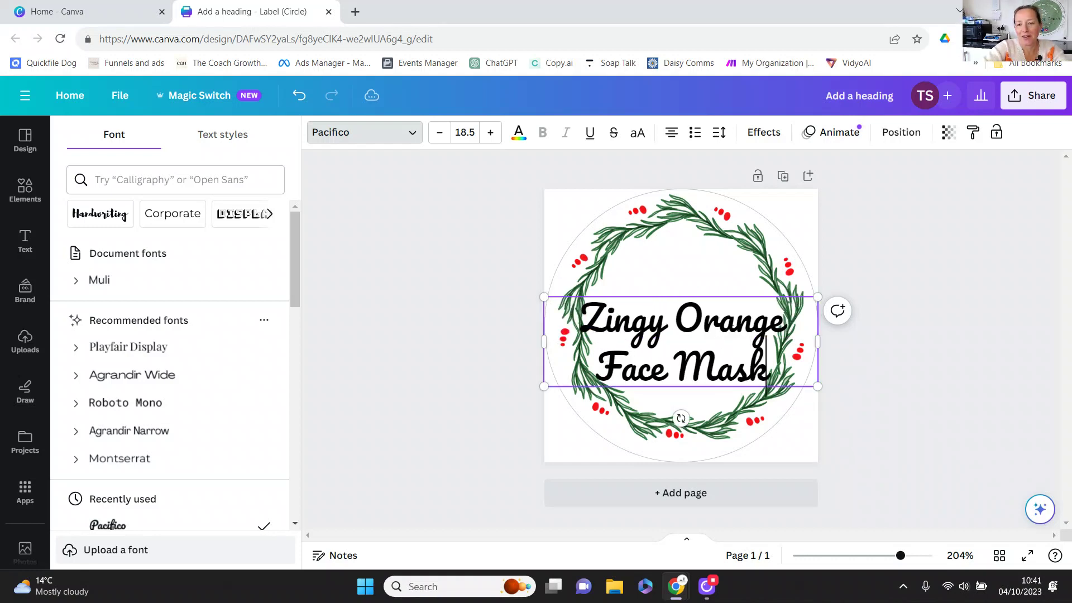
# - Reduce the font size of the whole product name to 11.5
pyautogui.hotkey('ctrl', 'a')
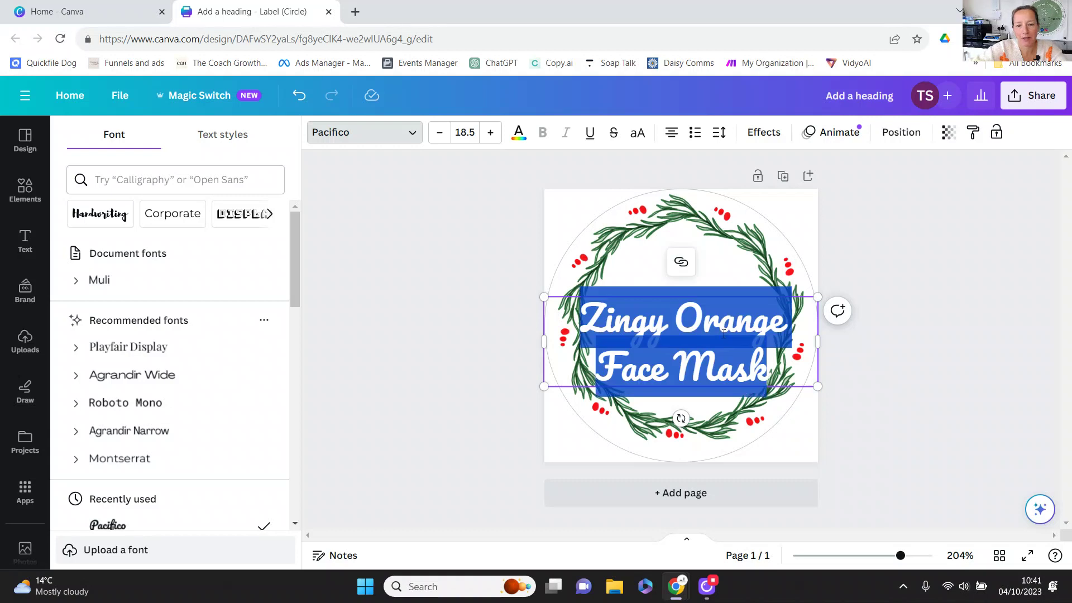
pyautogui.click(439, 133)
pyautogui.click(439, 133)
pyautogui.click(440, 132)
pyautogui.click(440, 134)
pyautogui.click(440, 134)
pyautogui.click(440, 134)
pyautogui.click(440, 134)
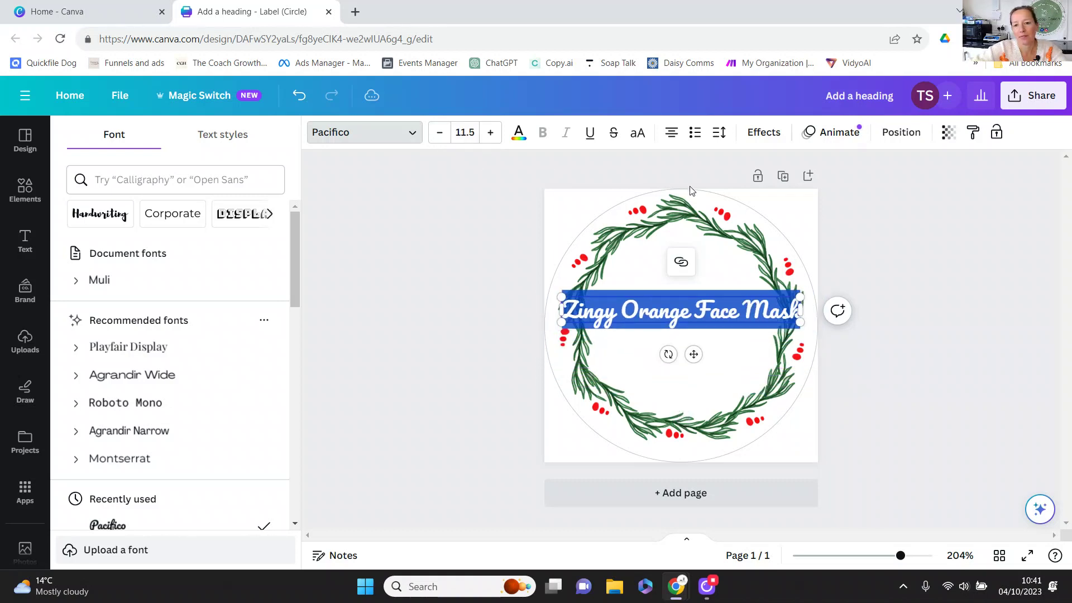
# - Break the product name before "Face Mask" and move it up into the wreath's upper half
pyautogui.click(695, 308)
pyautogui.press('Return')
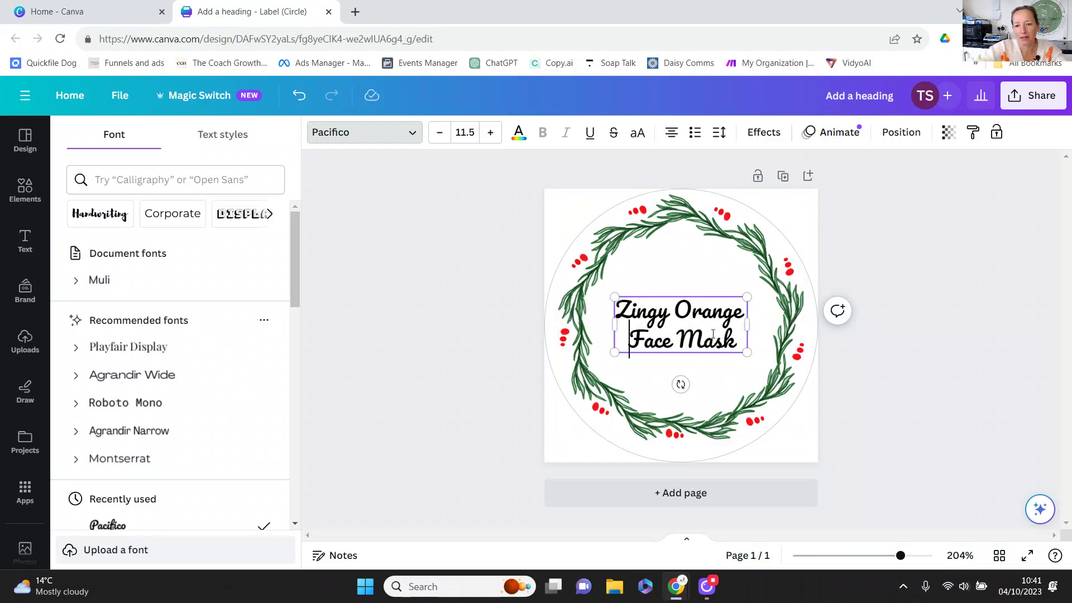
pyautogui.moveTo(686, 295); pyautogui.dragTo(688, 257)
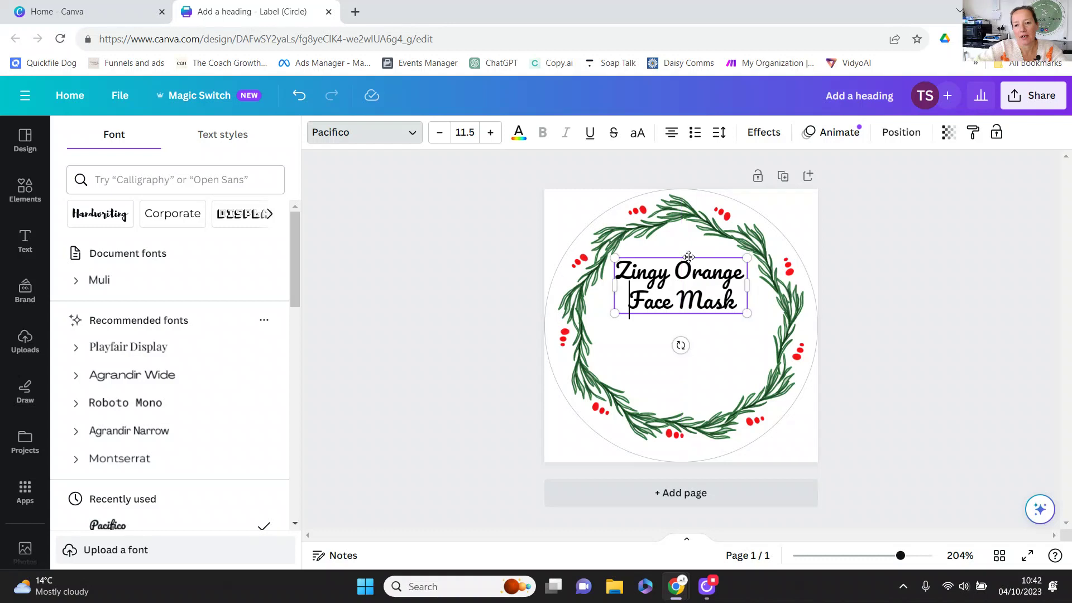
pyautogui.press('Escape')
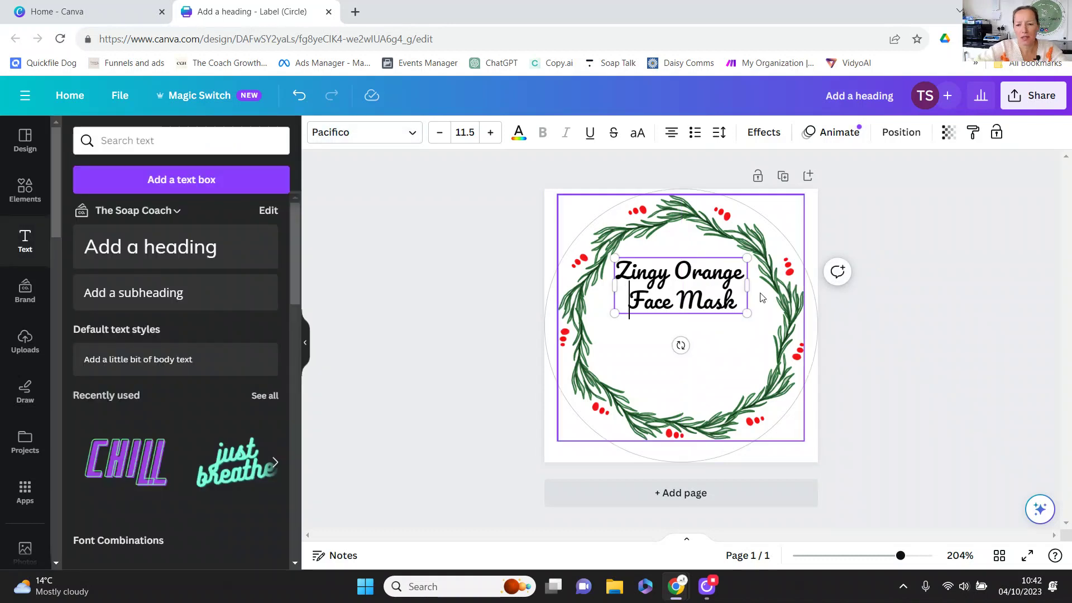
# - Search the uploaded images for "logo"
pyautogui.click(25, 342)
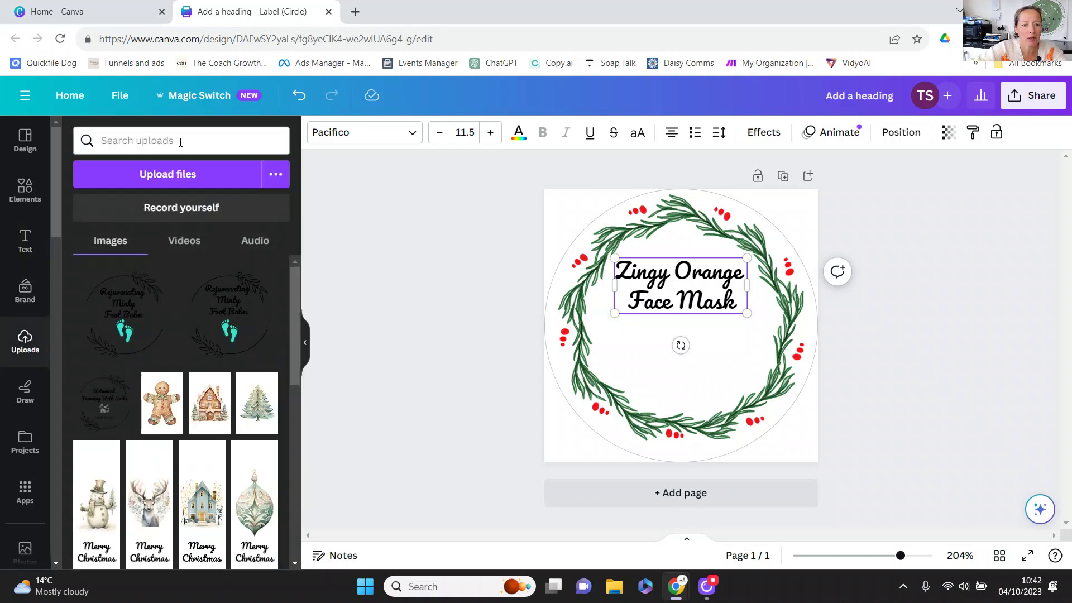
pyautogui.click(180, 142)
pyautogui.write('logo')
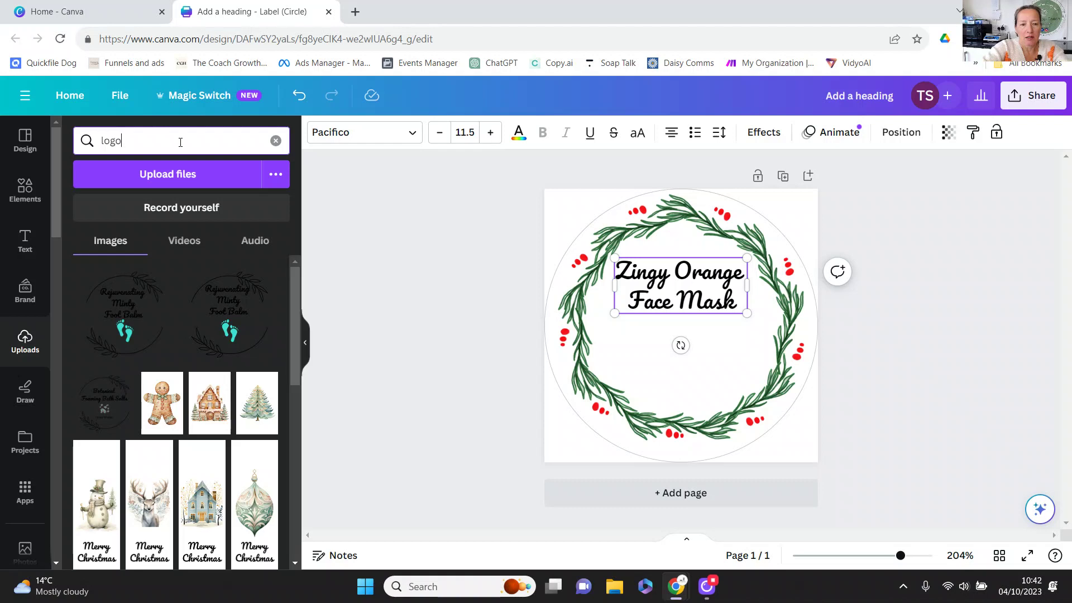
pyautogui.press('Return')
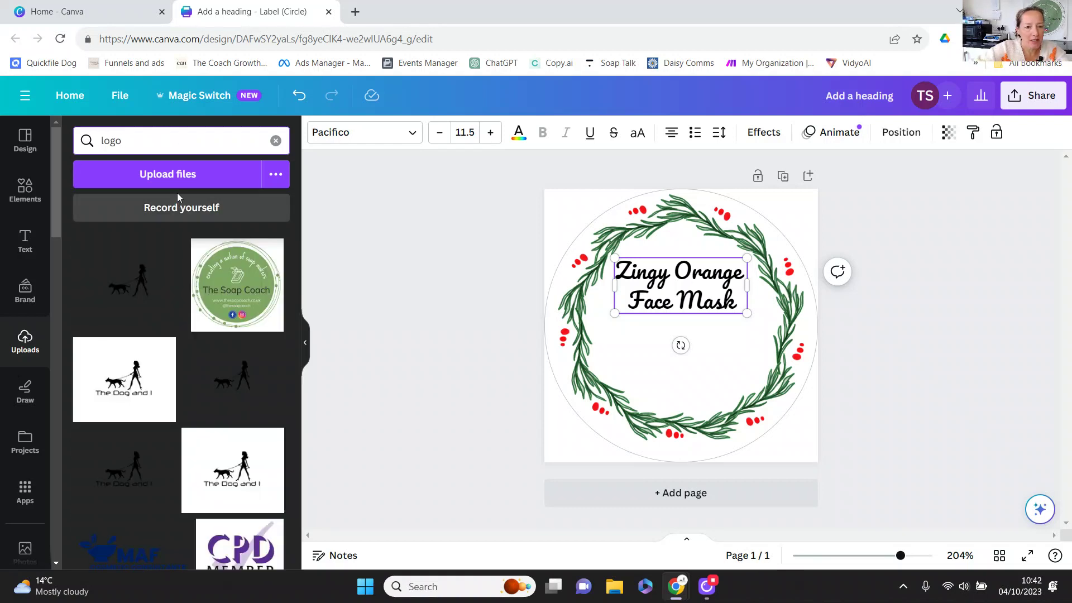
# - Insert the black silhouette logo of a woman walking a dog and shrink it to a small mark beneath the product name
pyautogui.scroll(-3, 206, 408)
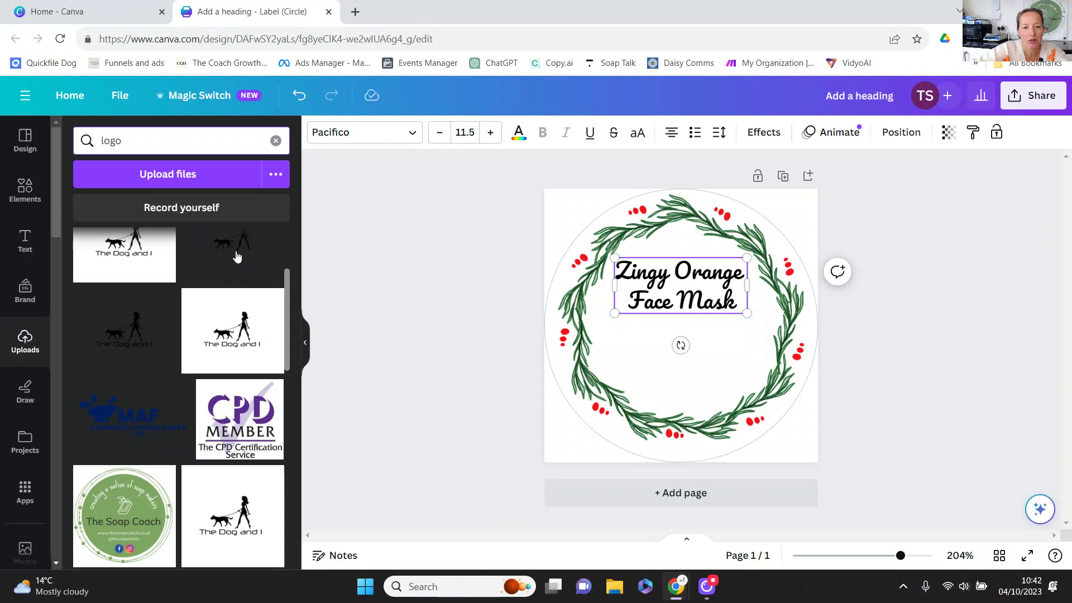
pyautogui.scroll(-2, 225, 356)
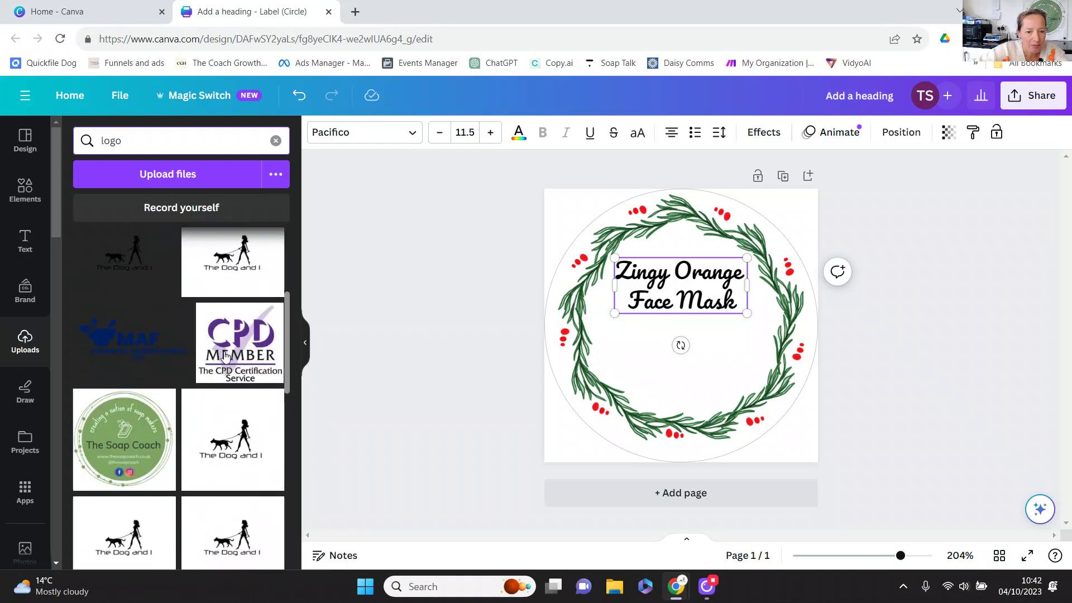
pyautogui.scroll(-1, 225, 356)
pyautogui.click(238, 290)
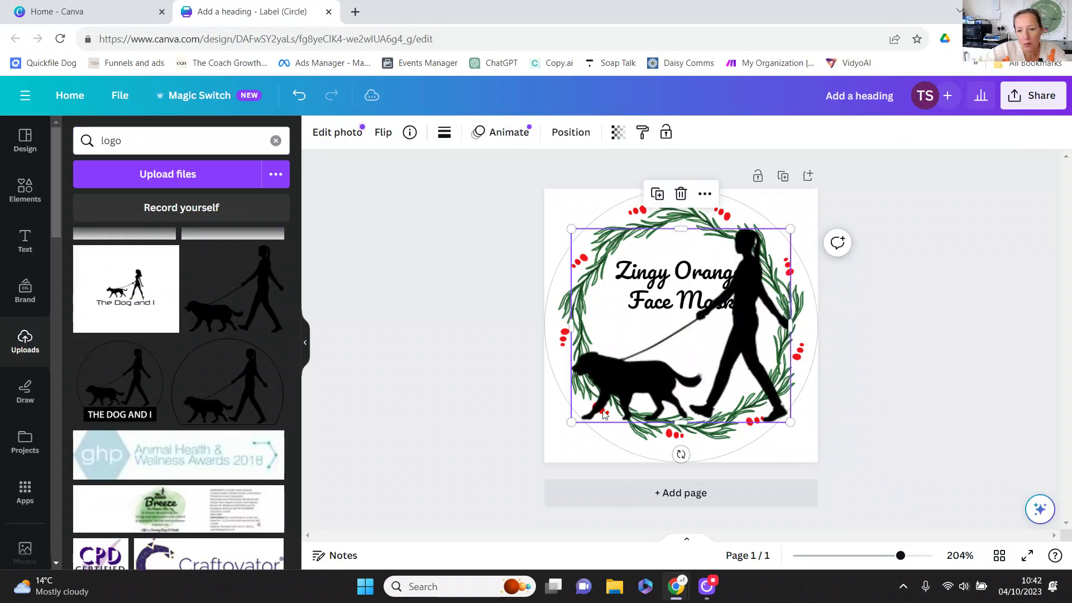
pyautogui.moveTo(571, 422); pyautogui.dragTo(684, 352)
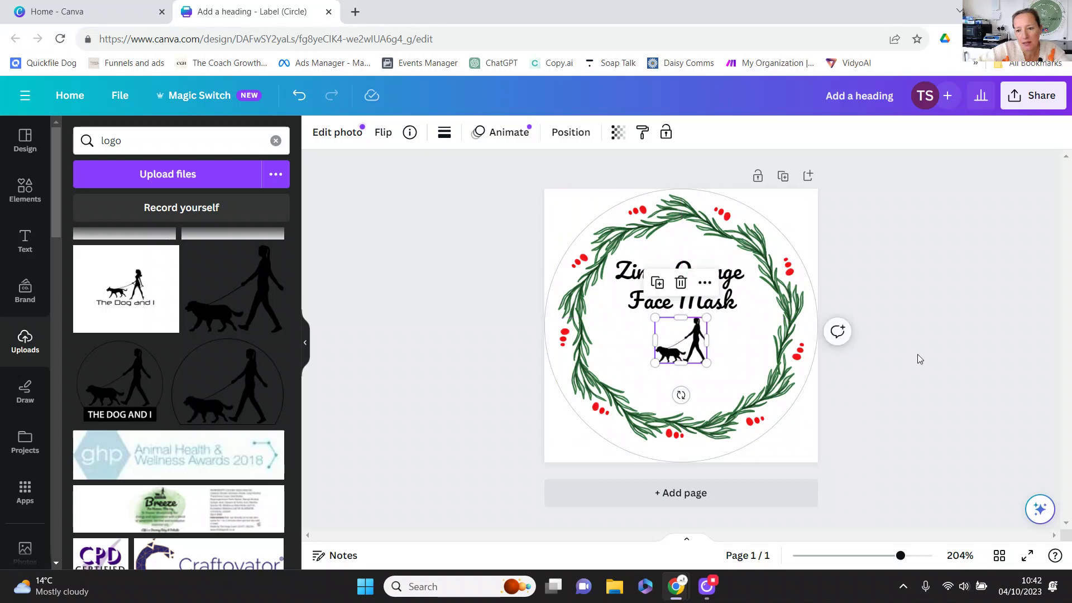
pyautogui.click(945, 320)
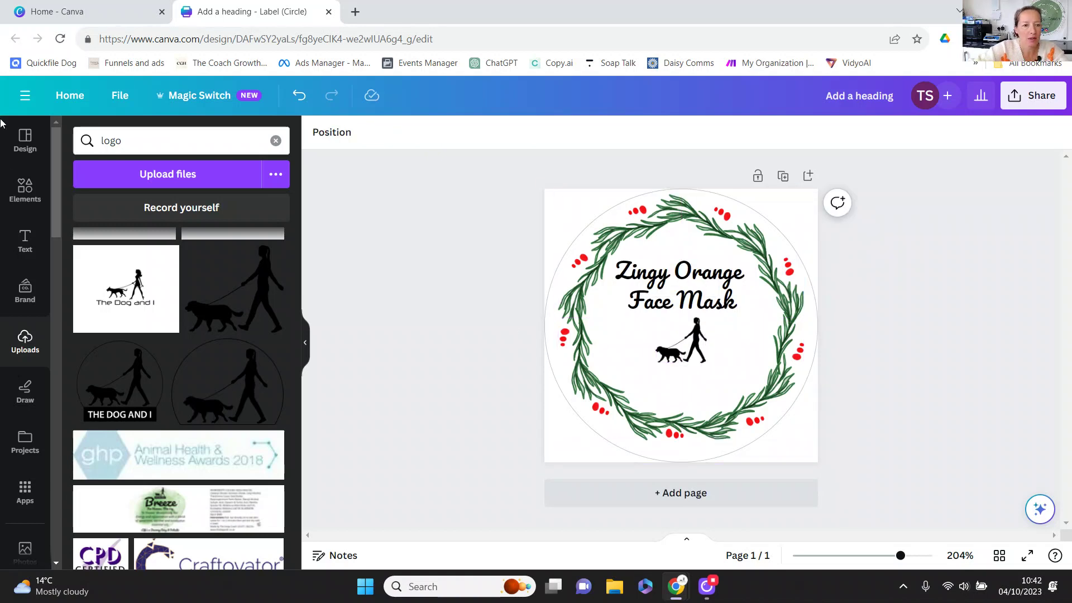
# - Add a subheading reading "Handmade" and place it just below the dog-walking logo
pyautogui.click(23, 239)
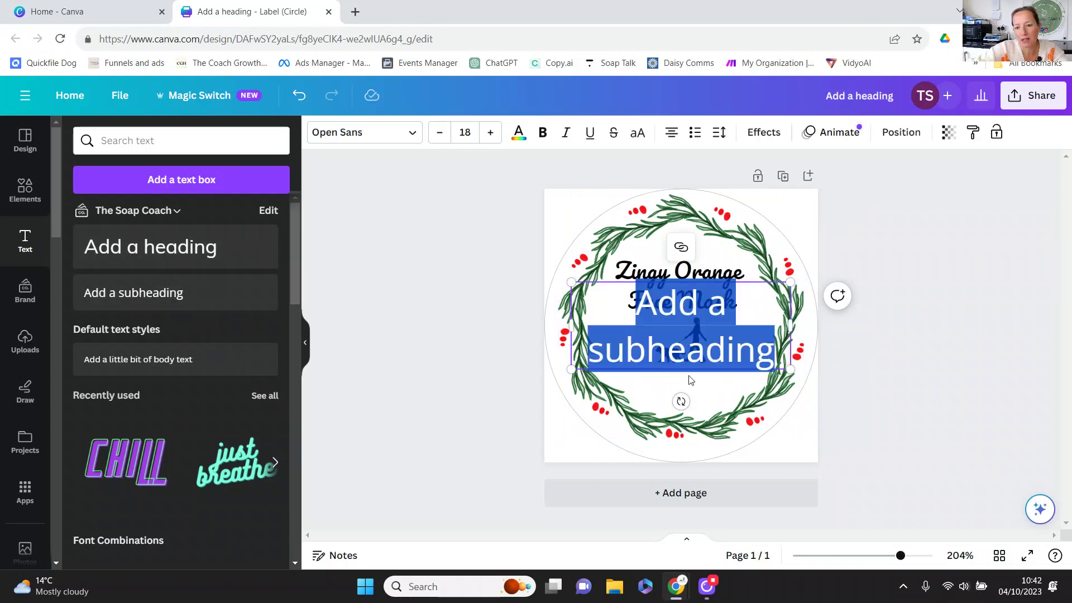
pyautogui.write('Hand')
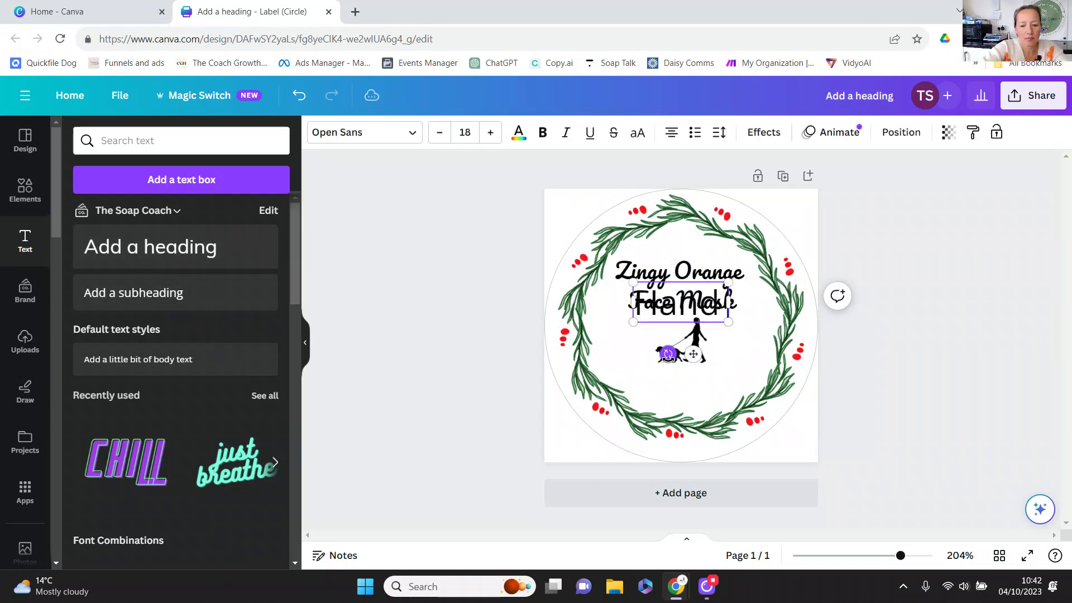
pyautogui.write('made')
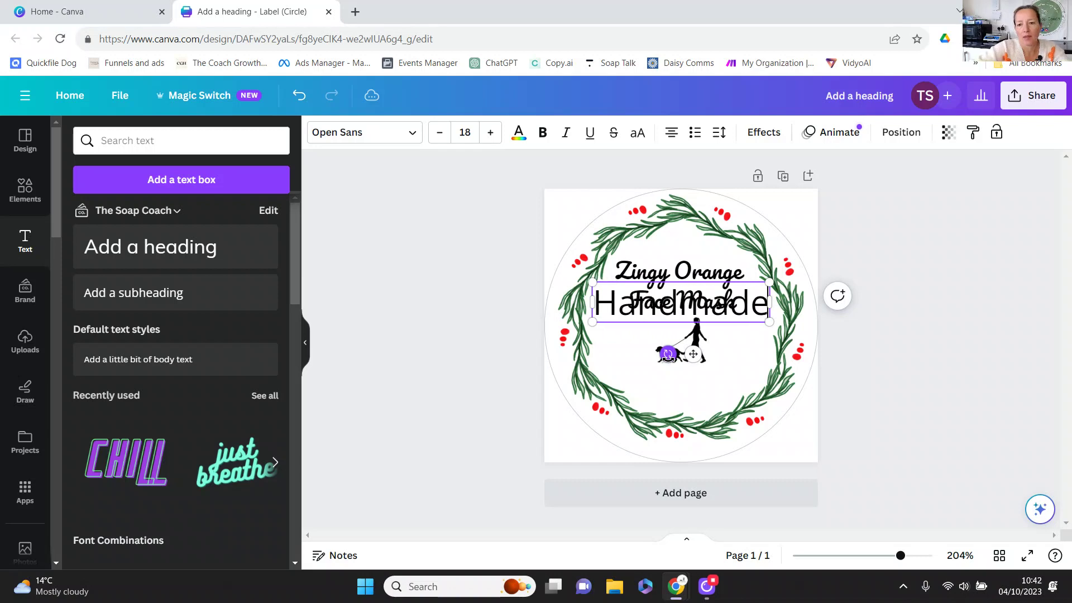
pyautogui.moveTo(693, 357); pyautogui.dragTo(698, 439)
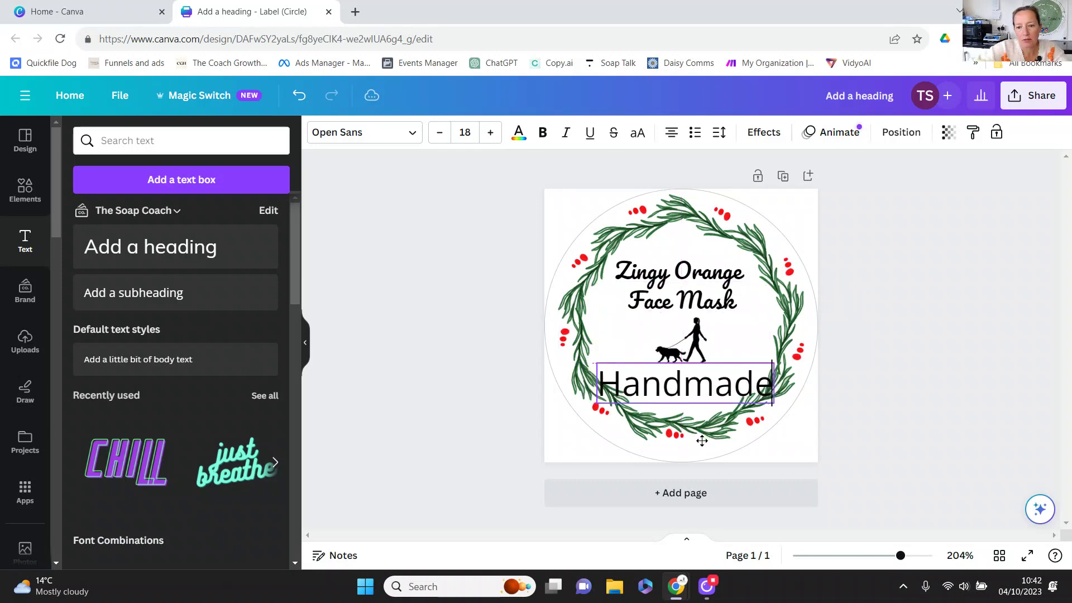
# - Reduce the "Handmade" text to font size 12
pyautogui.doubleClick(697, 439)
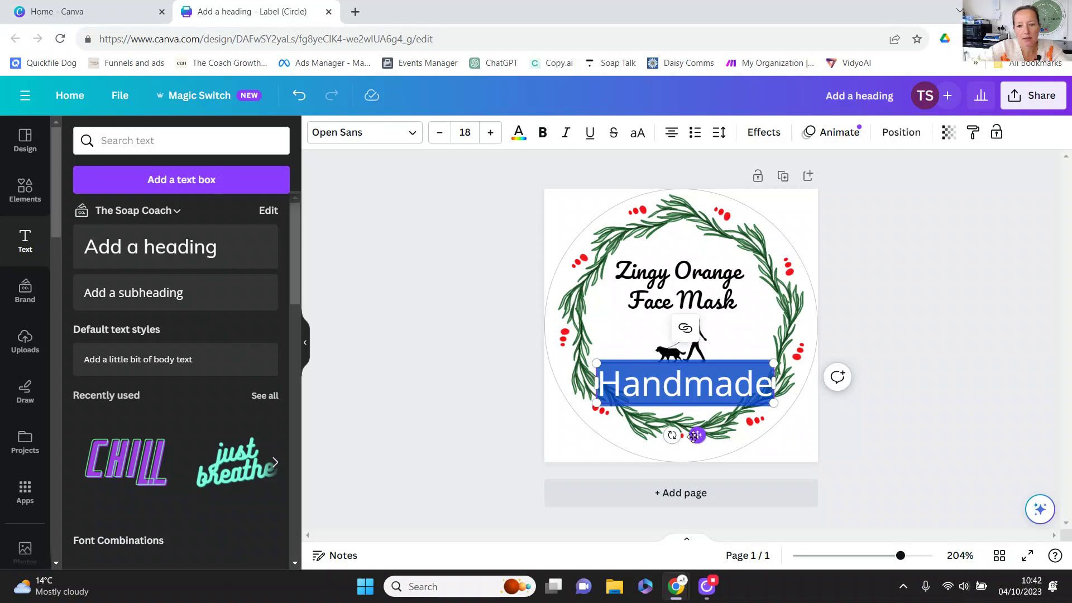
pyautogui.click(440, 132)
pyautogui.click(440, 133)
pyautogui.click(440, 133)
pyautogui.click(440, 132)
pyautogui.click(440, 132)
pyautogui.click(440, 132)
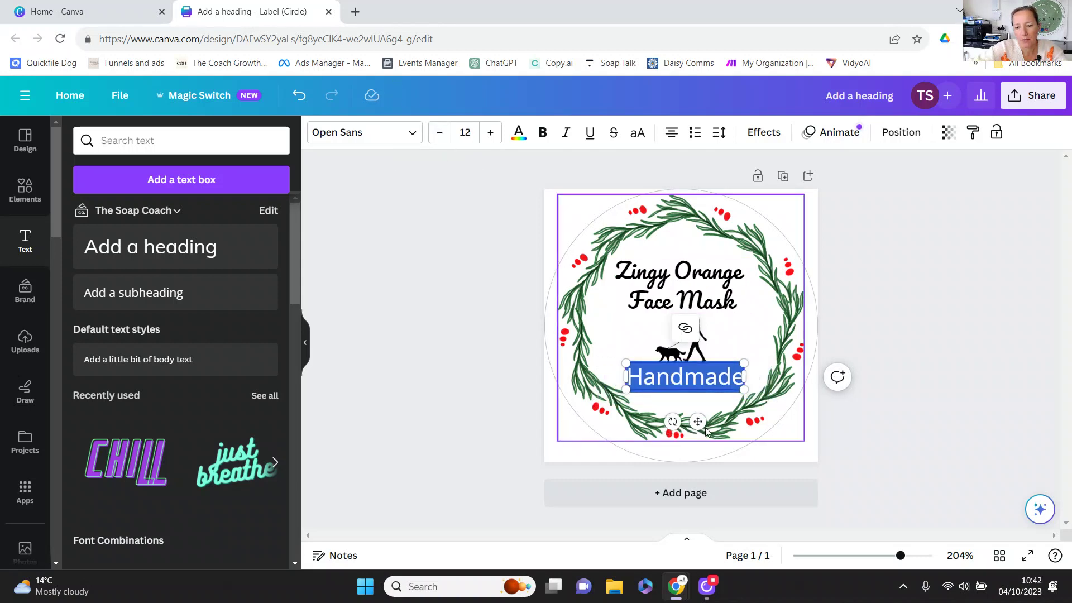
# - Nudge the "Handmade" text slightly lower beneath the dog-walking logo and rename the design "Facemask"
pyautogui.moveTo(698, 423); pyautogui.dragTo(700, 428)
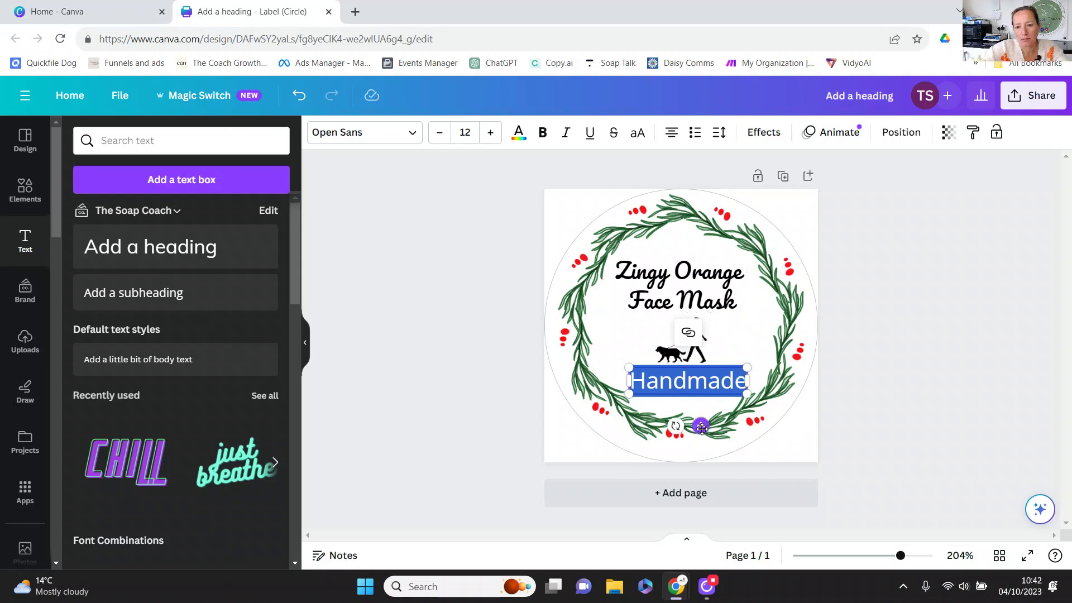
pyautogui.click(927, 308)
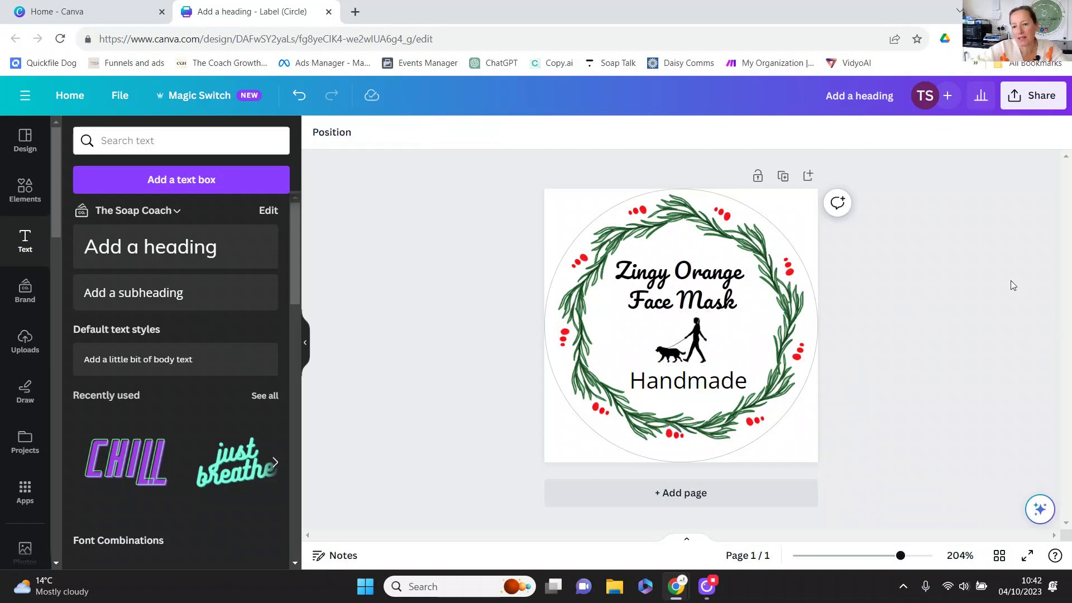
pyautogui.click(894, 99)
pyautogui.write('Facemask')
# - Download the finished label design as a PNG at 600 × 600 px
pyautogui.click(1032, 95)
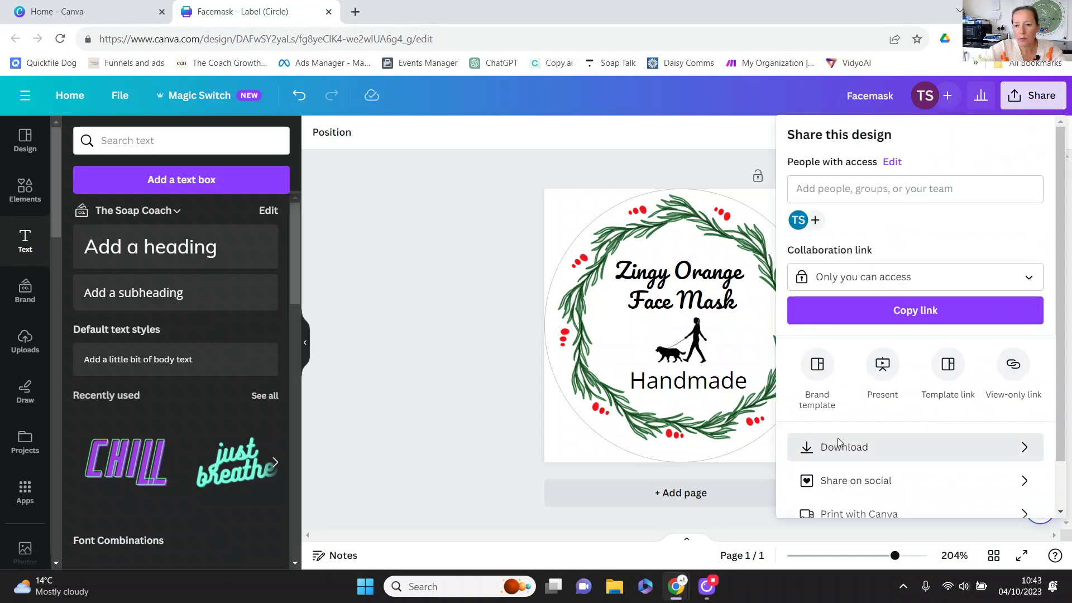
pyautogui.click(835, 441)
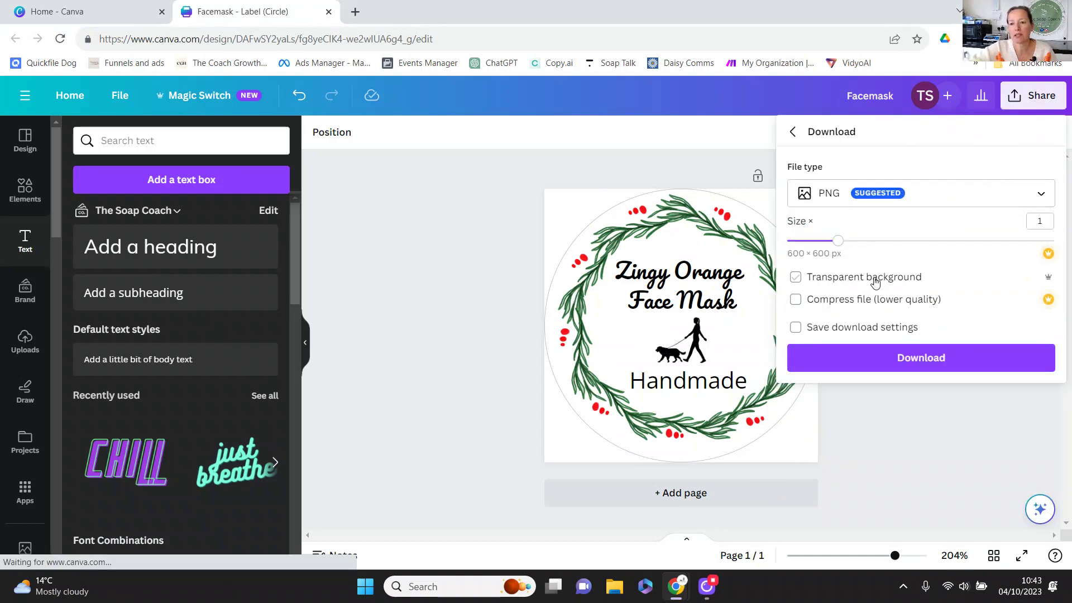
pyautogui.click(809, 279)
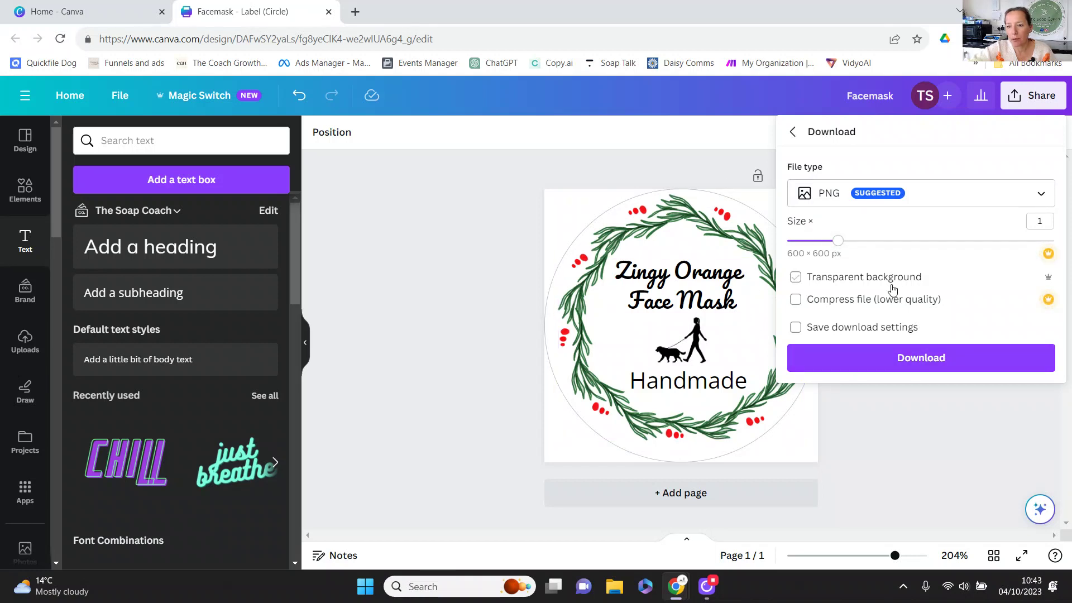
pyautogui.click(900, 358)
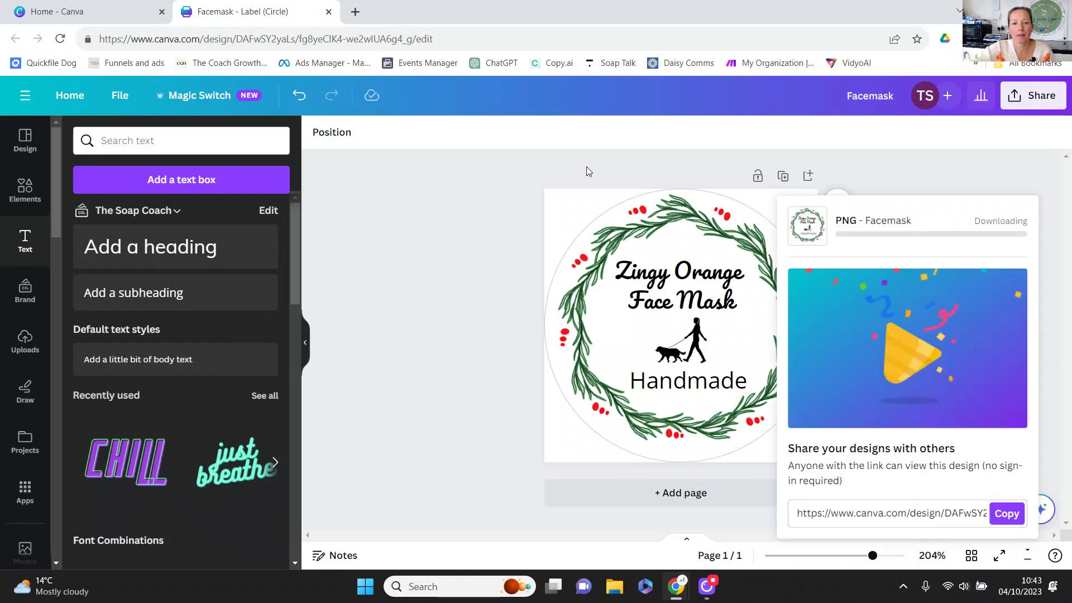
# - Search the new-design presets for "a4" and create a blank Document (A4 Portrait)
pyautogui.click(108, 20)
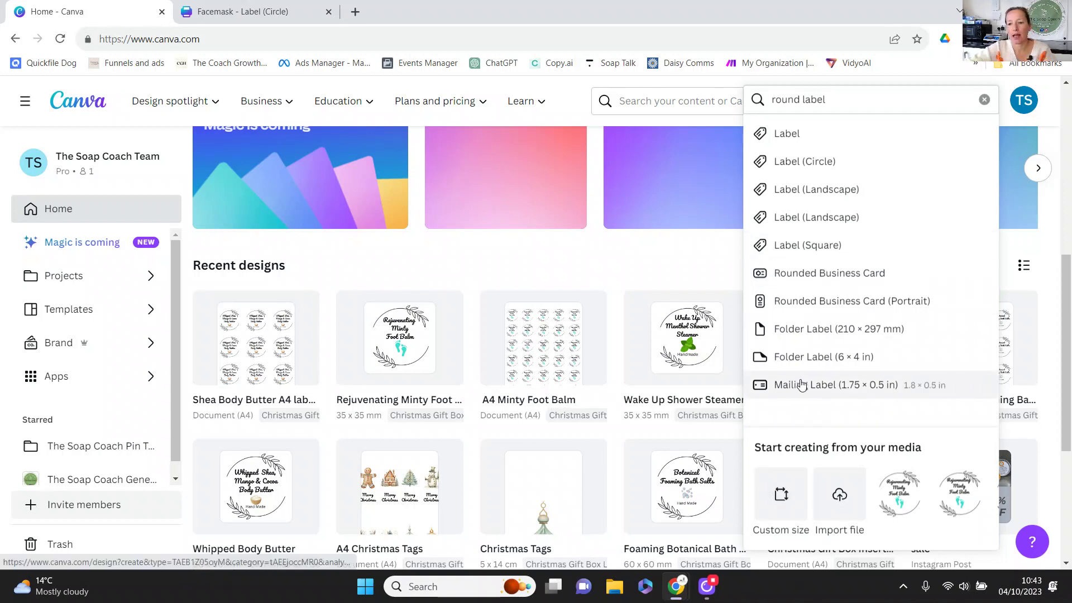
pyautogui.click(831, 99)
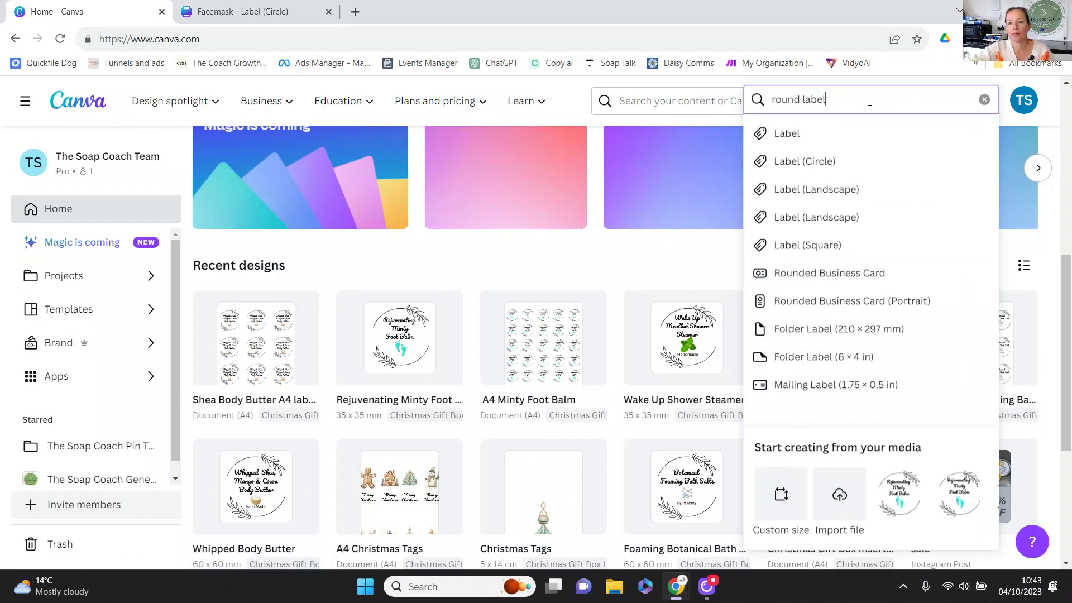
pyautogui.press('BackSpace')
pyautogui.press('BackSpace')
pyautogui.press('BackSpace')
pyautogui.press('BackSpace')
pyautogui.press('BackSpace')
pyautogui.press('BackSpace')
pyautogui.press('BackSpace')
pyautogui.press('BackSpace')
pyautogui.press('BackSpace')
pyautogui.press('BackSpace')
pyautogui.press('BackSpace')
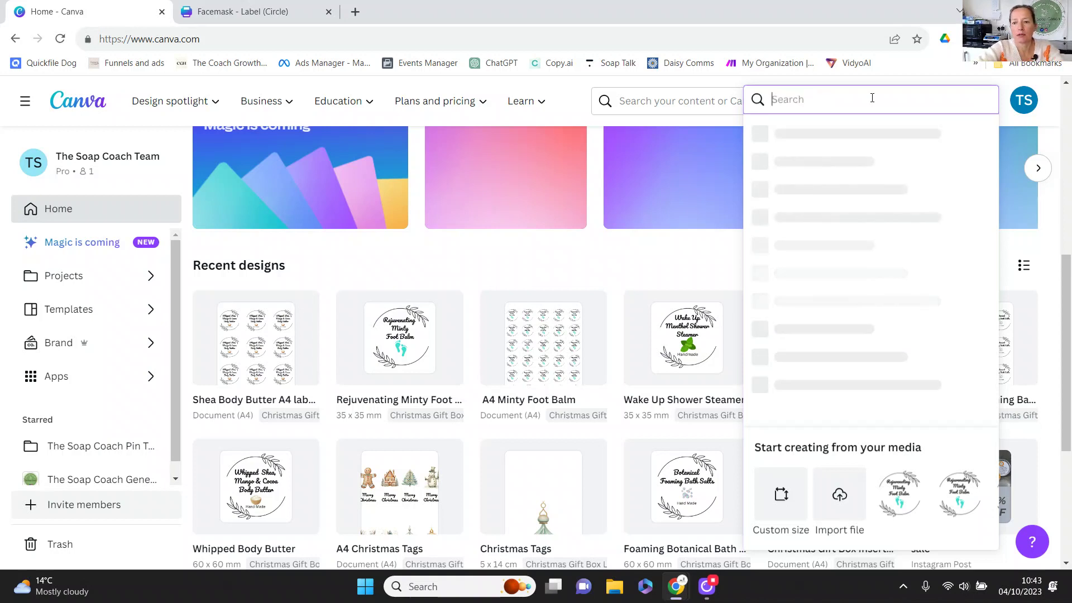
pyautogui.write('a4')
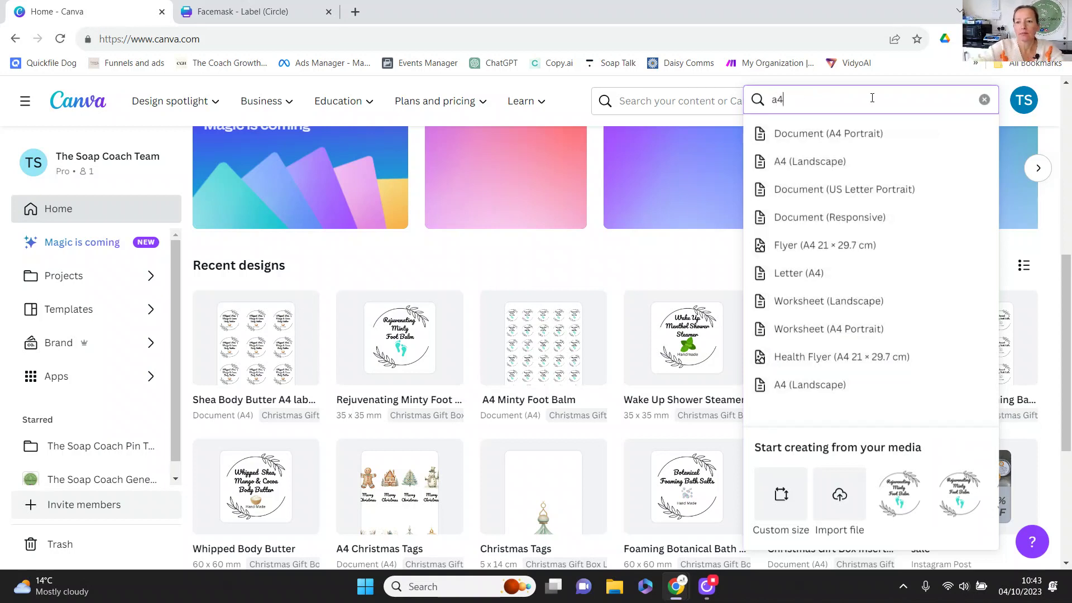
pyautogui.click(873, 134)
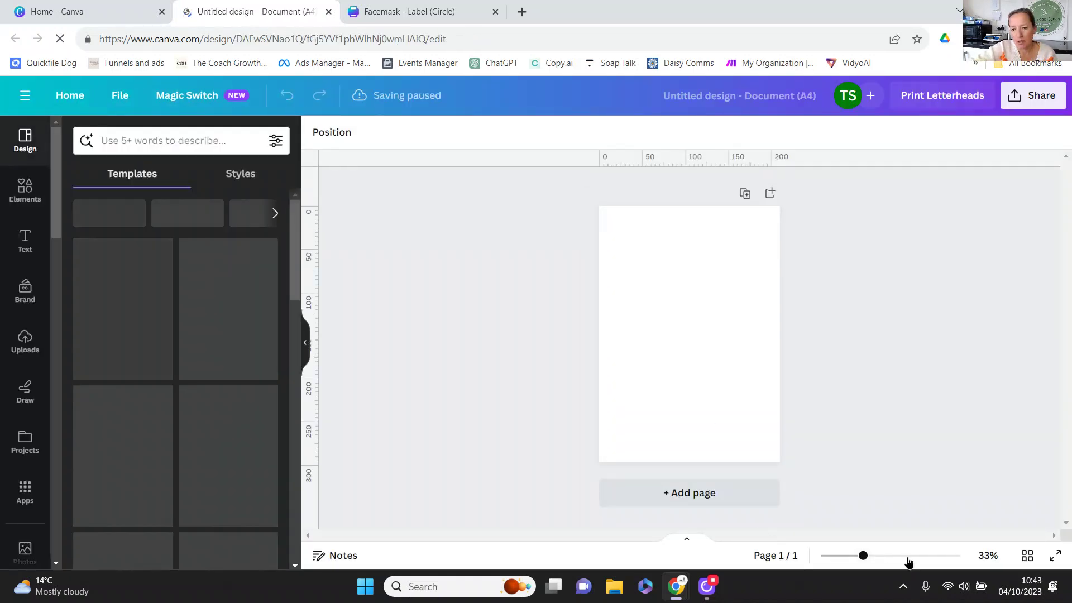
# - Upload the Facemask image from the Downloads folder to the uploaded images
pyautogui.click(908, 555)
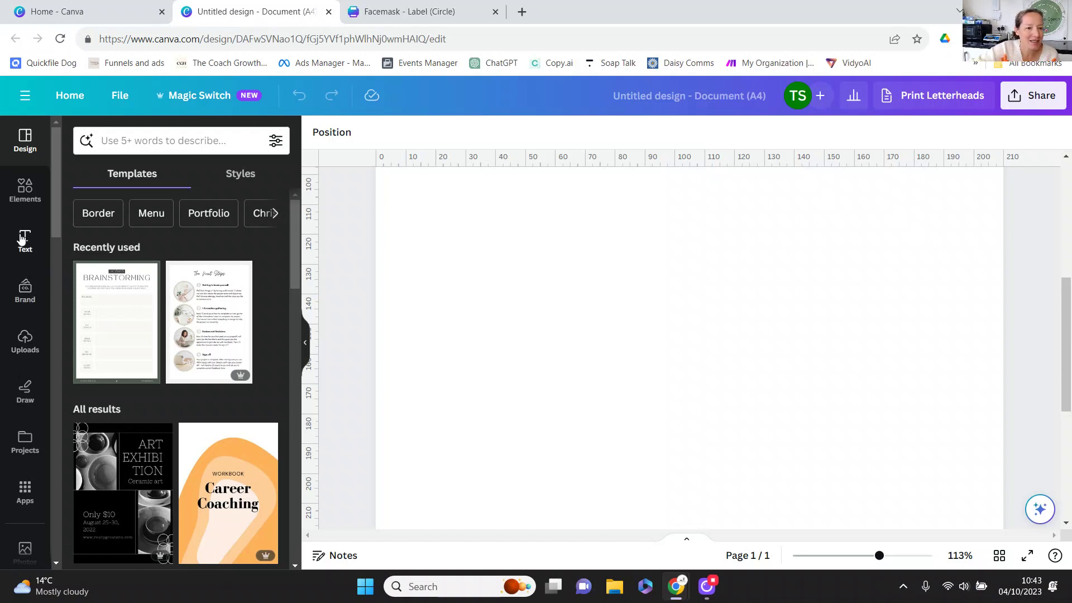
pyautogui.click(24, 340)
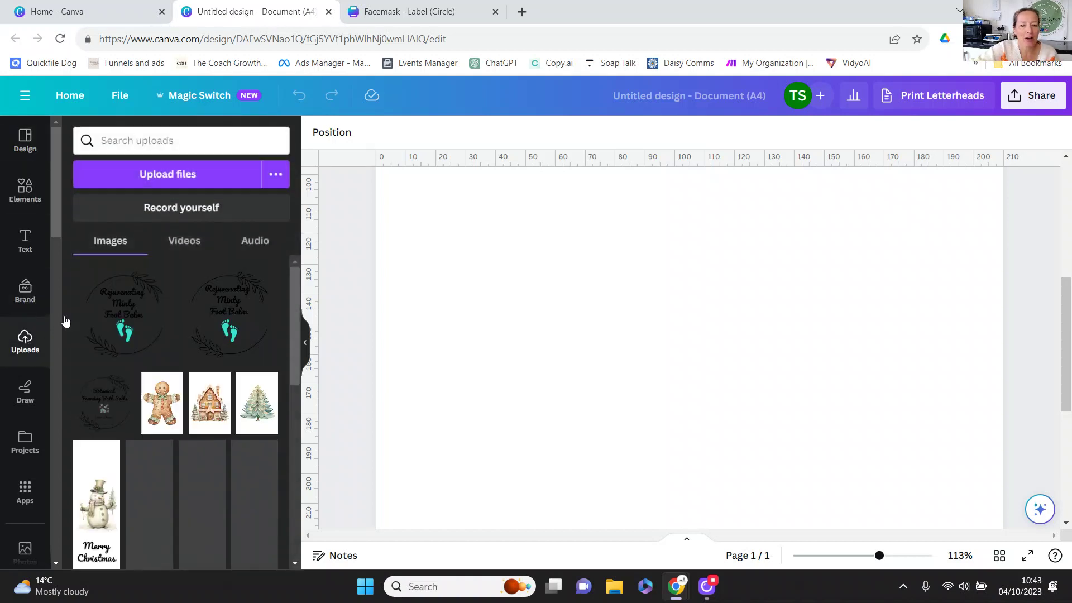
pyautogui.click(184, 180)
pyautogui.click(235, 160)
pyautogui.click(412, 314)
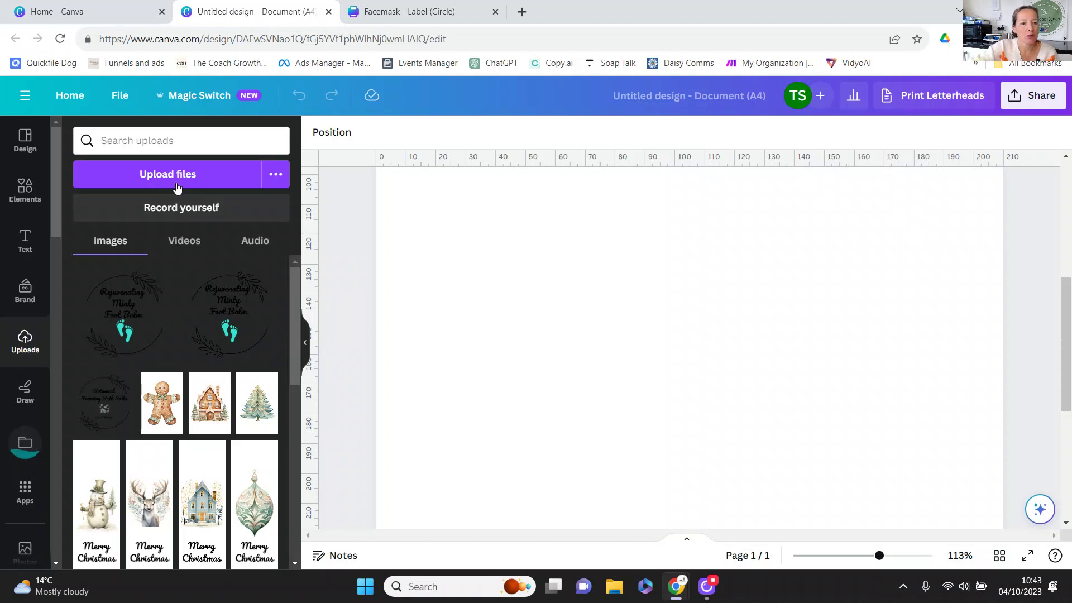
pyautogui.click(177, 187)
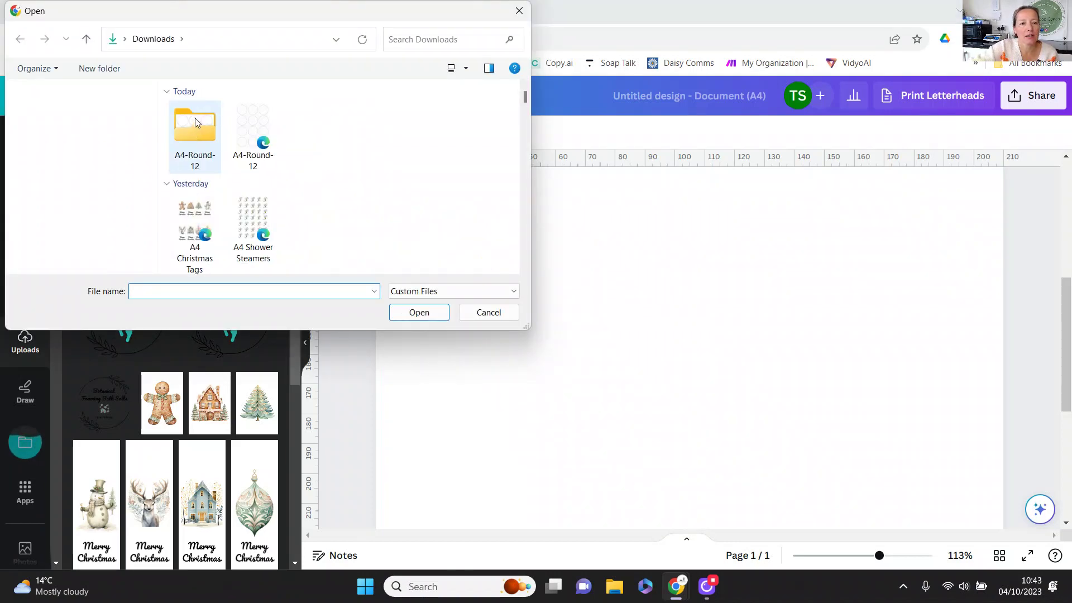
pyautogui.click(318, 124)
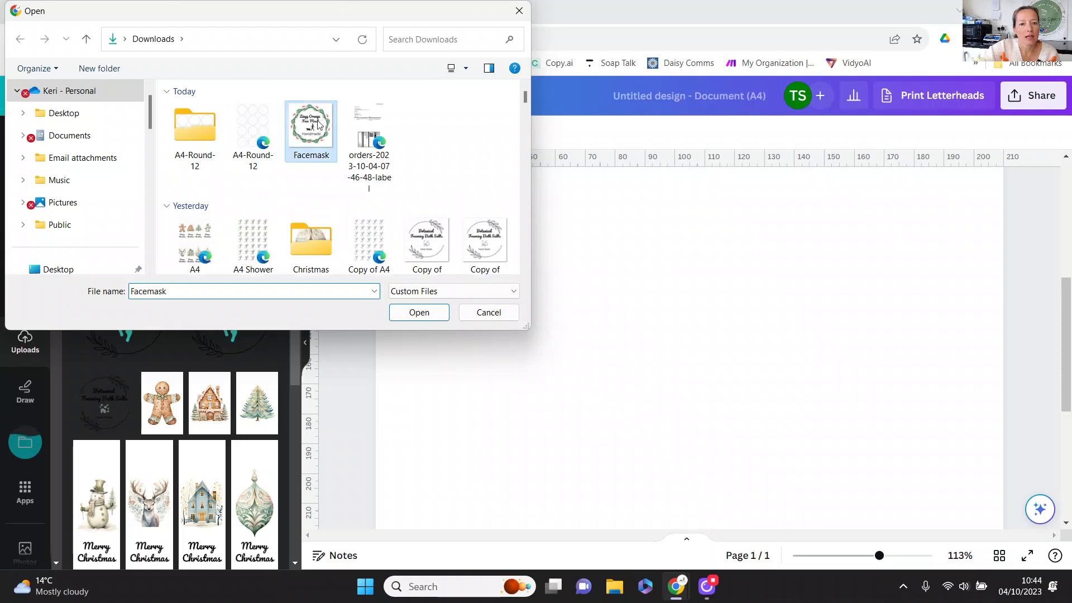
pyautogui.click(419, 313)
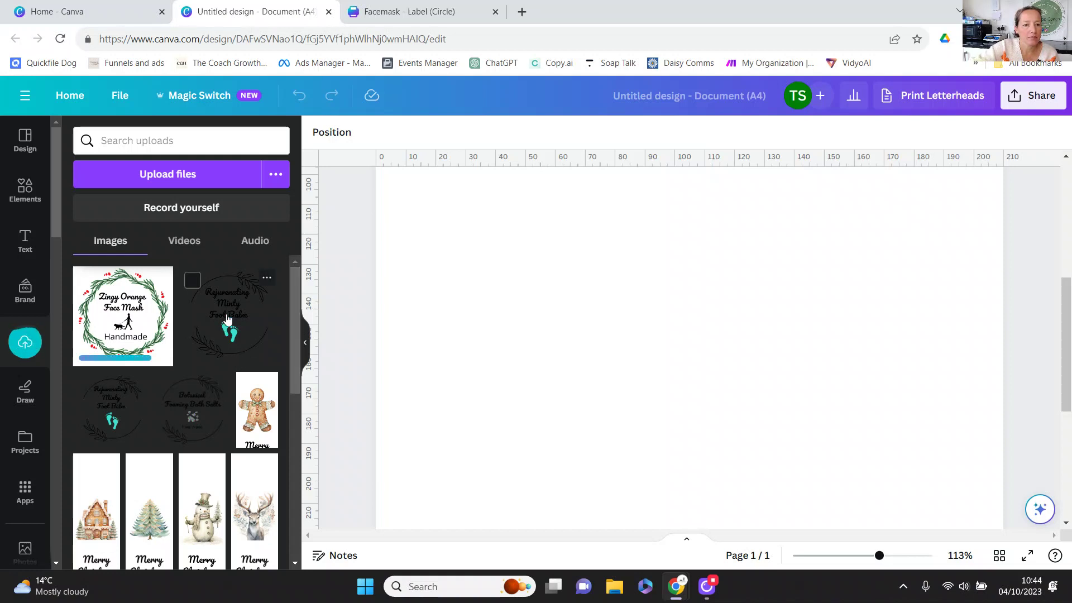
# - Upload the round label template image from the A4-Round-12 folder in Downloads
pyautogui.click(192, 177)
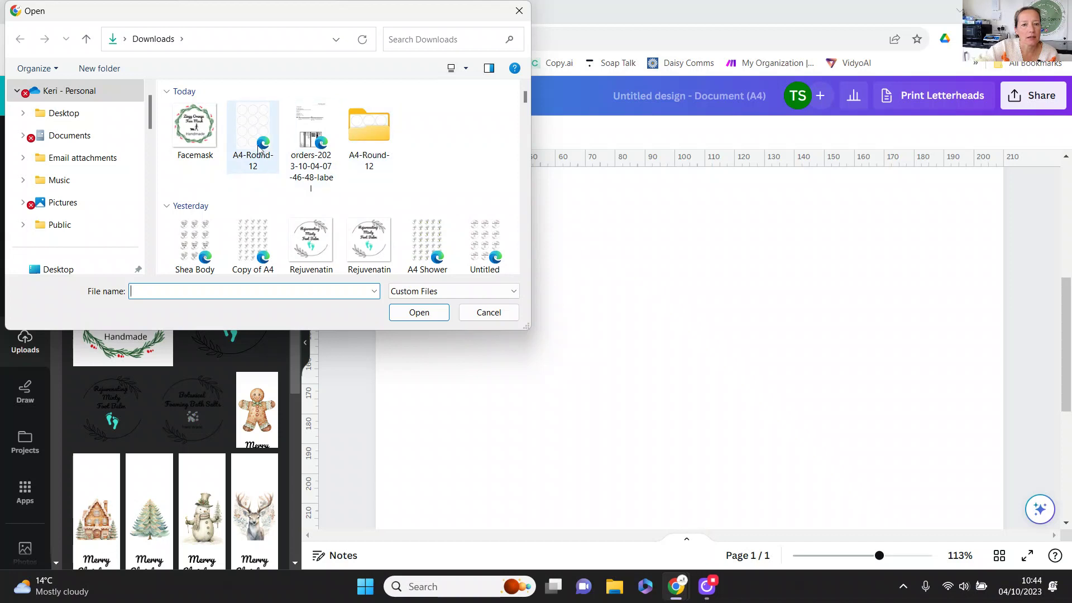
pyautogui.doubleClick(359, 122)
pyautogui.doubleClick(230, 129)
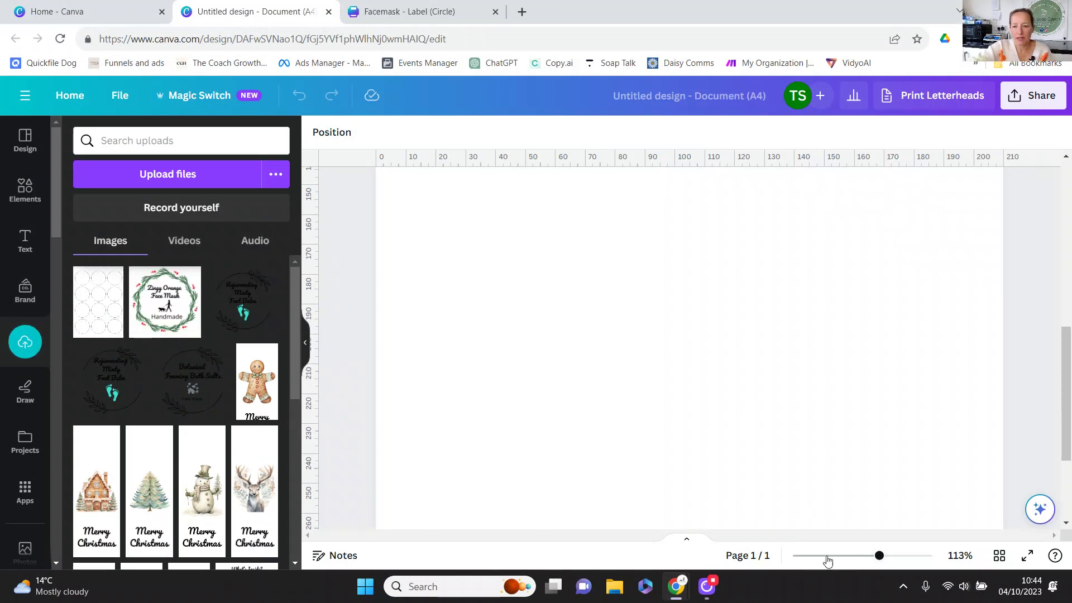
# - Insert the 12-circle template image and enlarge it to fill the whole A4 page, about 210 × 297 mm
pyautogui.click(855, 555)
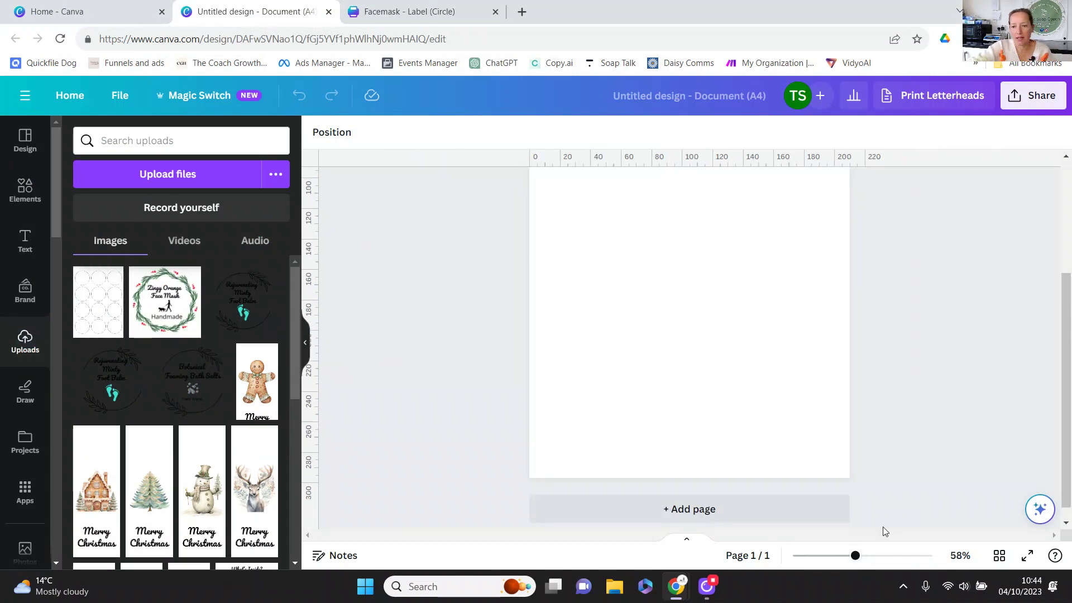
pyautogui.click(840, 556)
pyautogui.scroll(1, 906, 428)
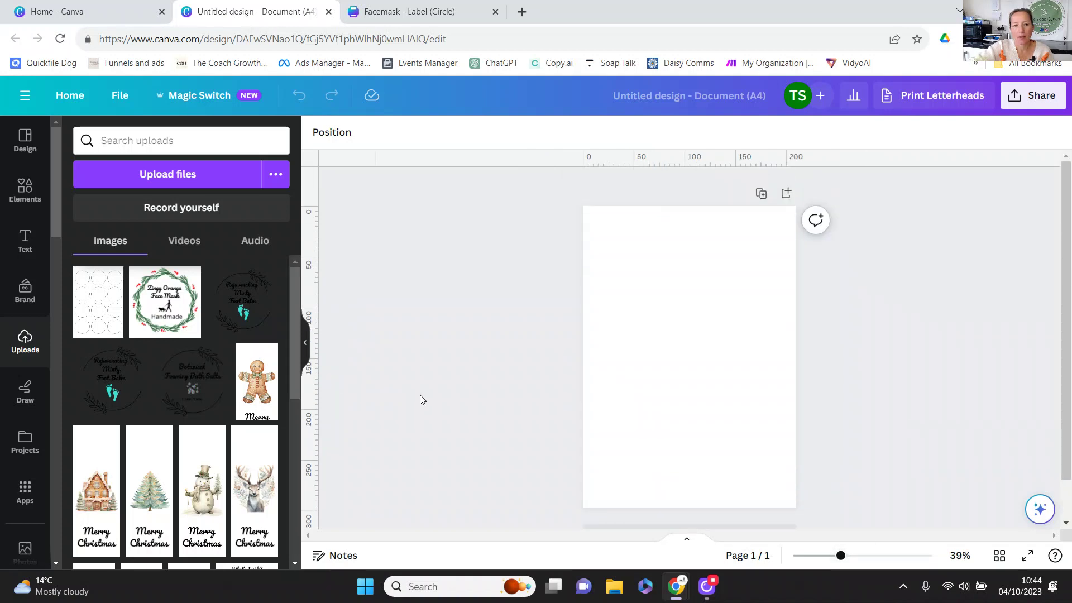
pyautogui.click(88, 311)
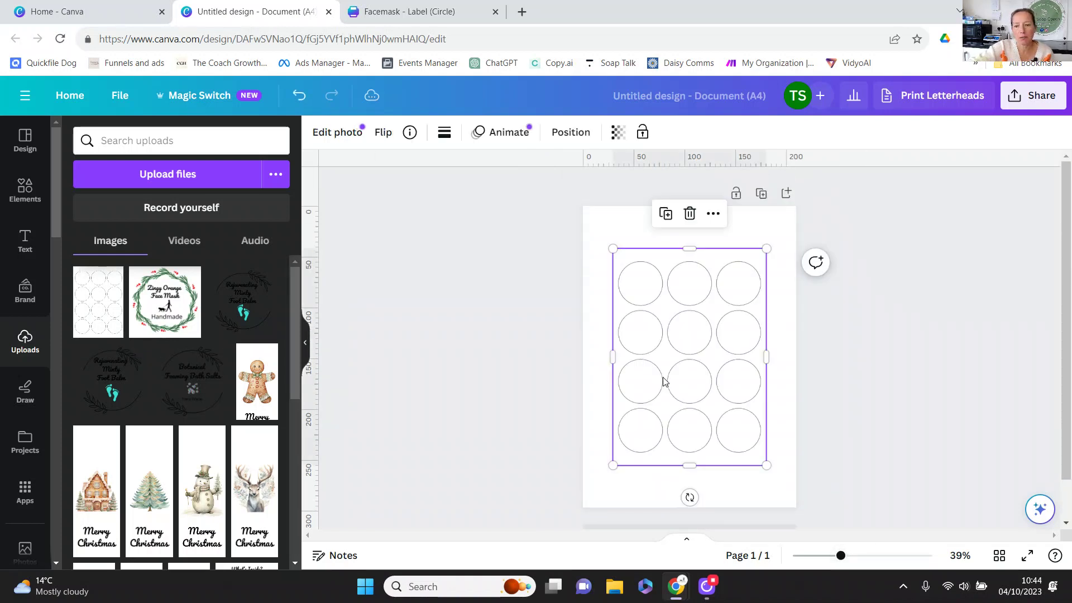
pyautogui.moveTo(613, 465); pyautogui.dragTo(583, 508)
pyautogui.moveTo(776, 243); pyautogui.dragTo(807, 211)
pyautogui.click(953, 359)
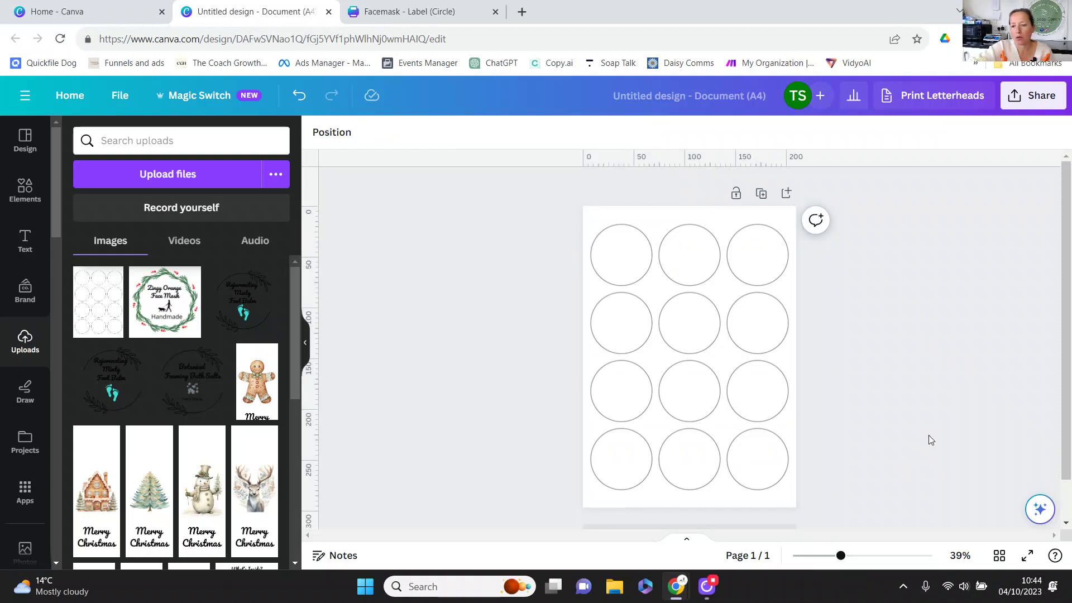
# - Insert the Facemask label image and shrink it to about 52 mm square over the template's top-left circle
pyautogui.click(165, 316)
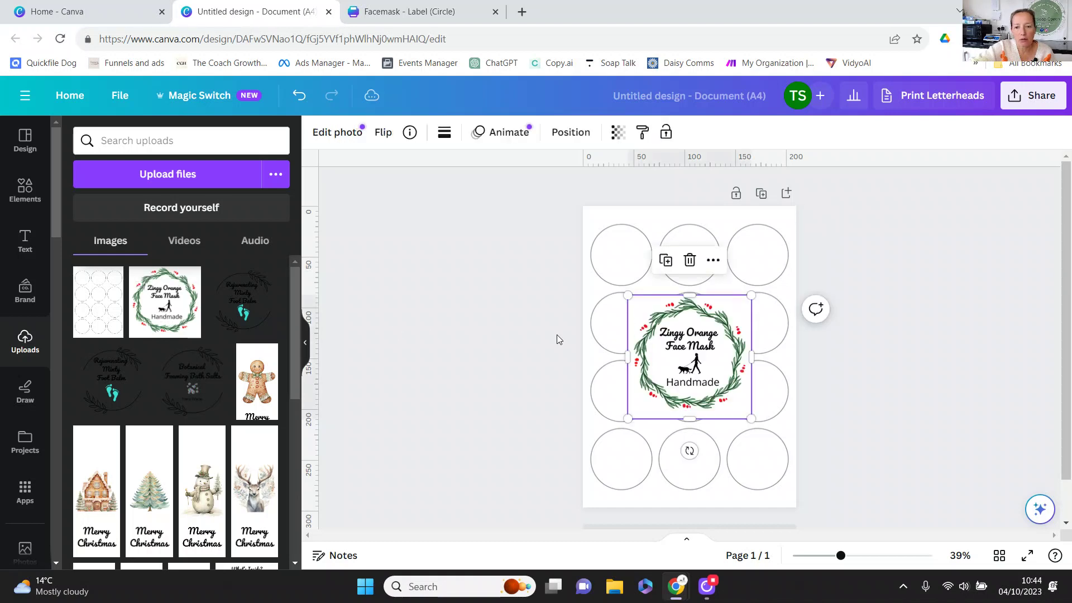
pyautogui.moveTo(668, 353); pyautogui.dragTo(622, 299)
pyautogui.moveTo(583, 366); pyautogui.dragTo(605, 280)
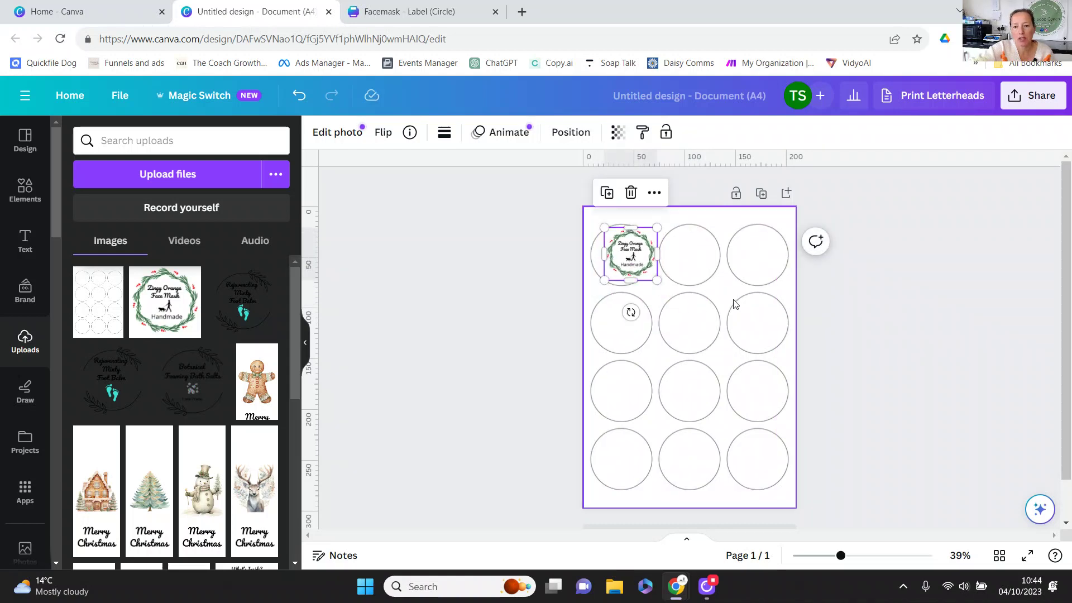
# - Bring the circle template forward over the Facemask label and set its transparency to 45
pyautogui.click(786, 223)
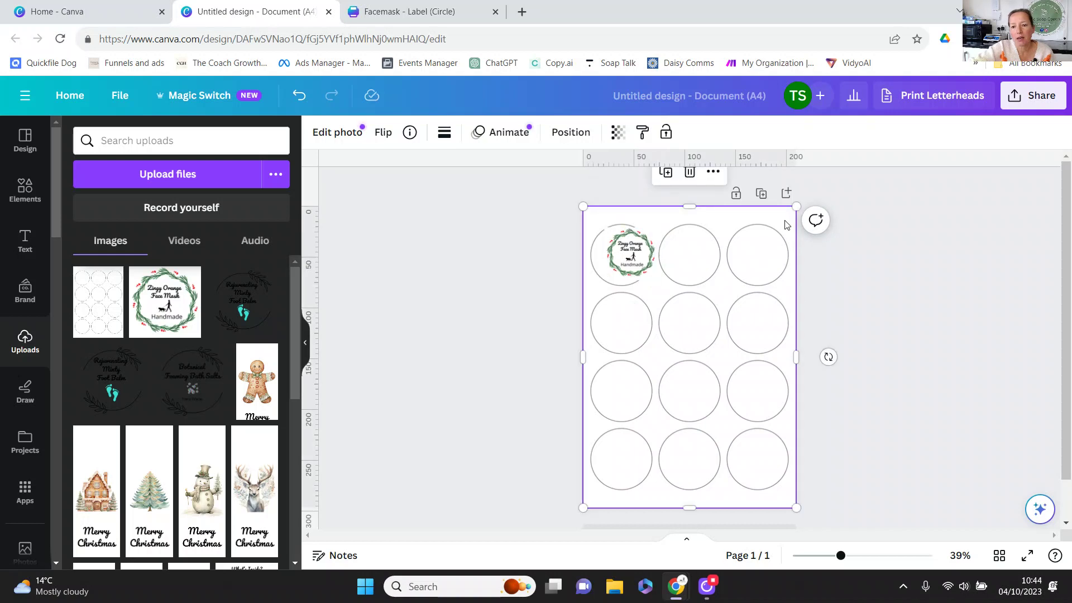
pyautogui.click(575, 134)
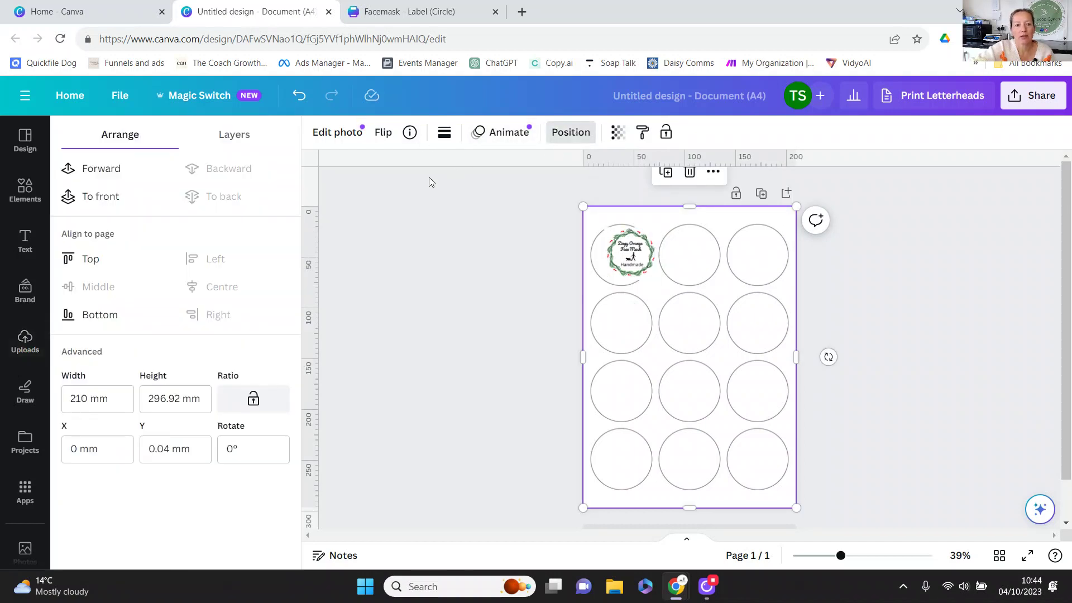
pyautogui.click(104, 170)
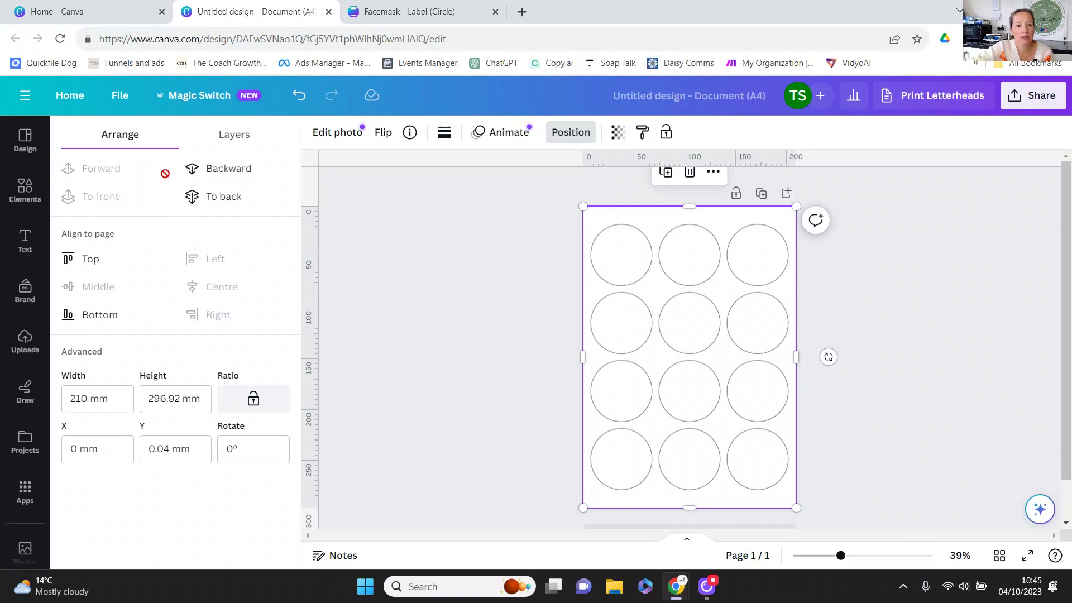
pyautogui.click(617, 132)
pyautogui.click(546, 189)
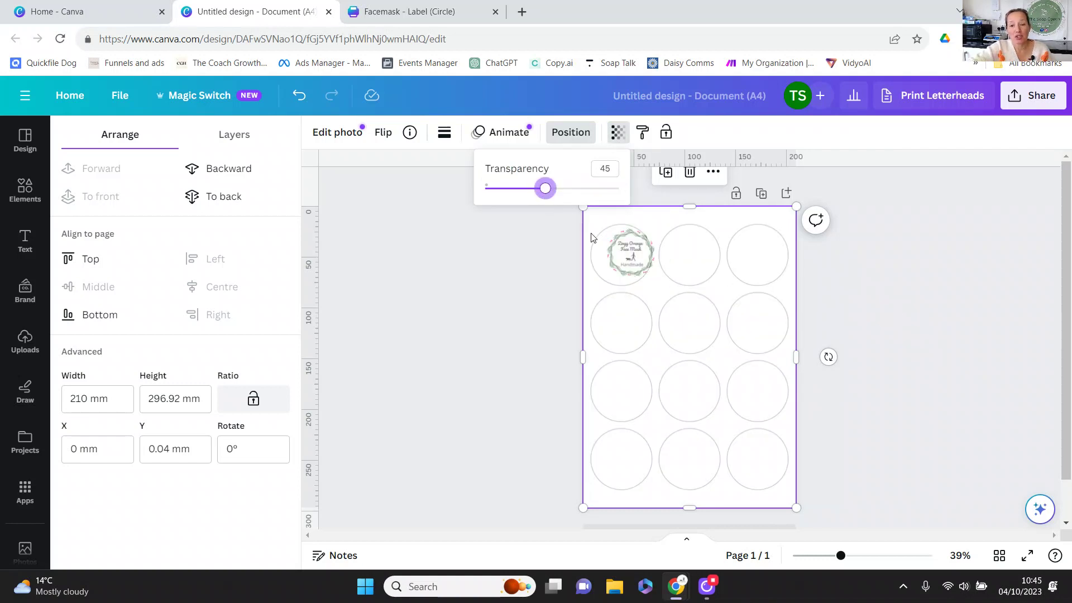
pyautogui.click(890, 304)
# - Send the semi-transparent circle template backward, behind the Facemask label
pyautogui.moveTo(647, 270)
pyautogui.mouseDown()
pyautogui.moveTo(632, 259)
pyautogui.moveTo(642, 262)
pyautogui.mouseUp()
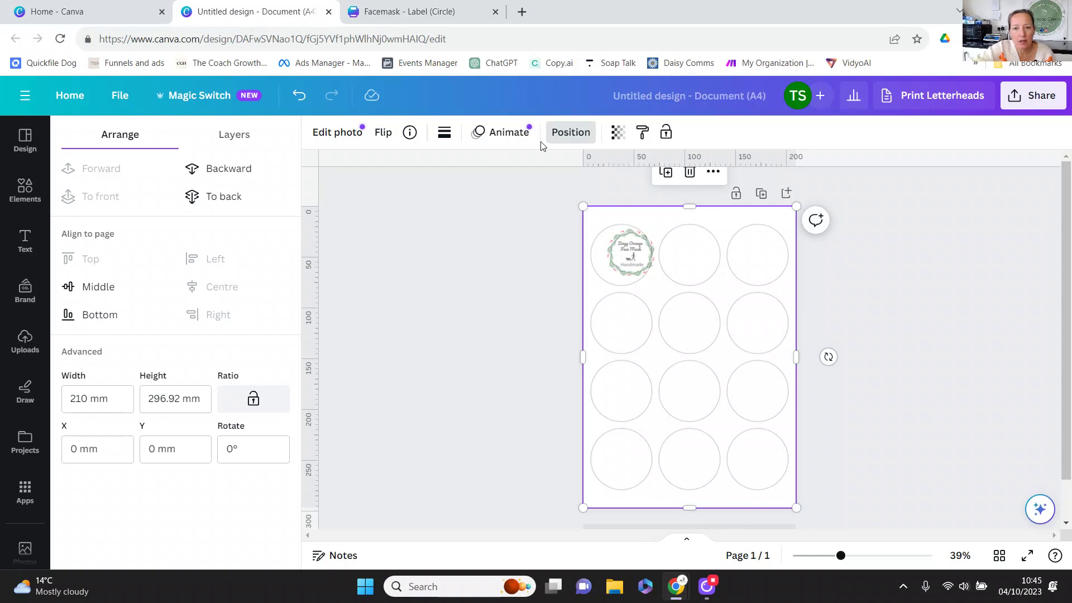
pyautogui.click(567, 141)
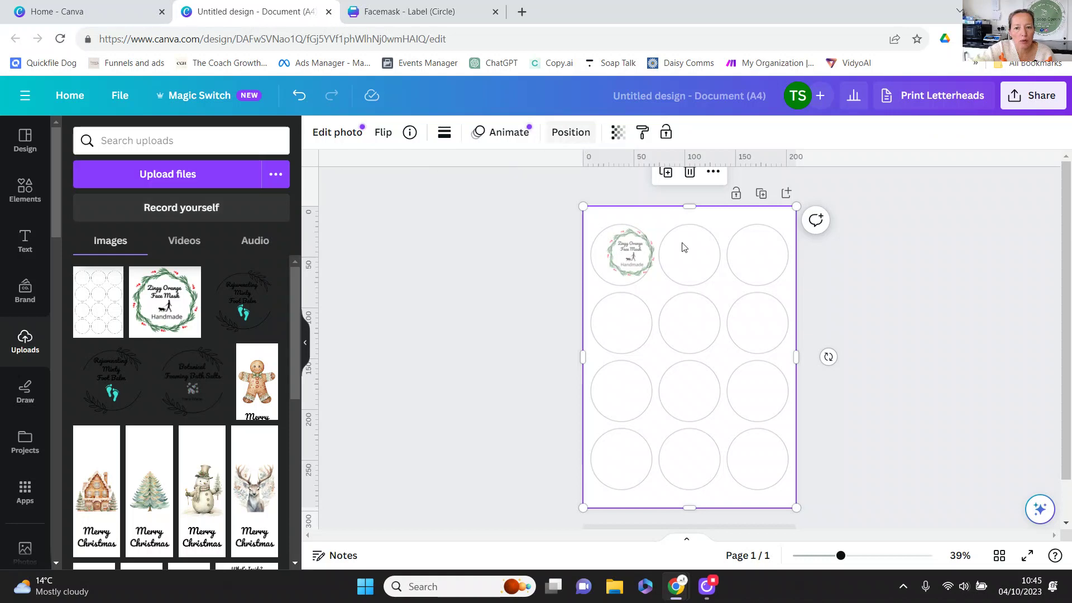
pyautogui.click(618, 132)
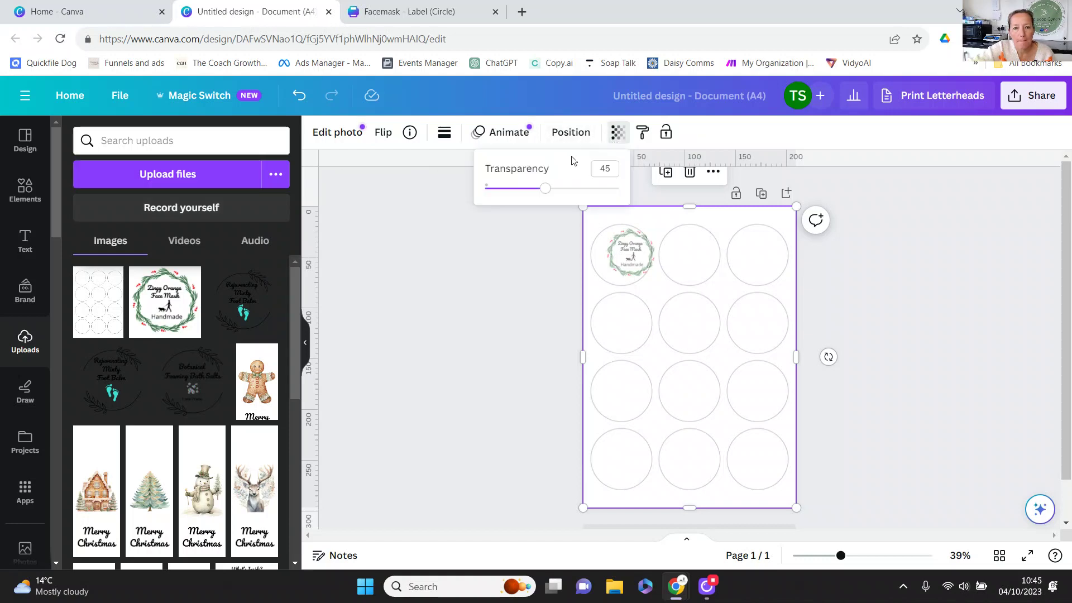
pyautogui.click(570, 132)
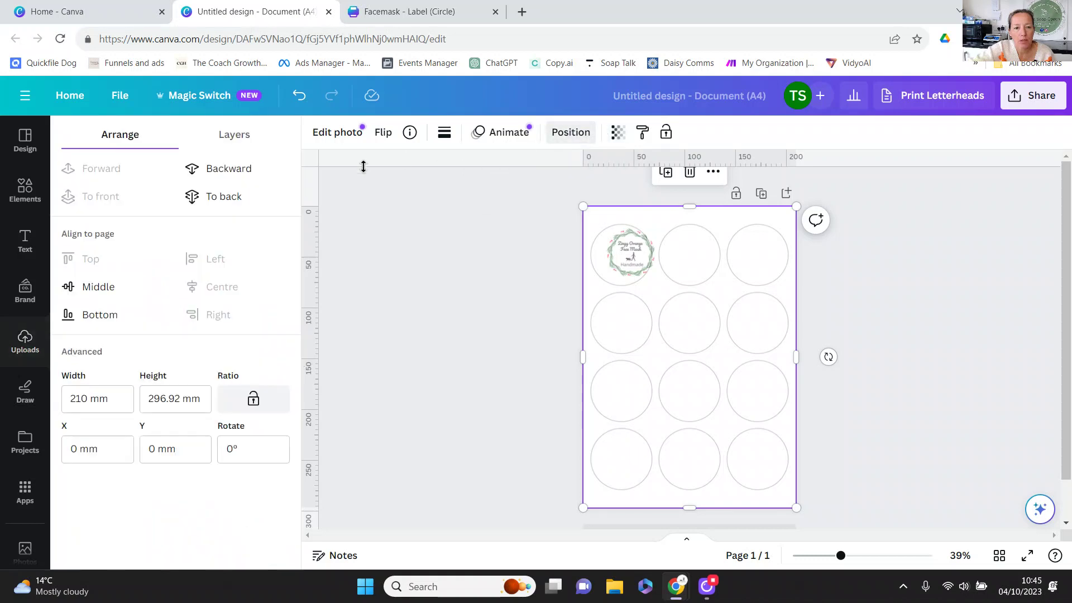
pyautogui.click(230, 170)
# - Move the Facemask label into the middle of the template's top-left circle
pyautogui.moveTo(642, 258); pyautogui.dragTo(628, 256)
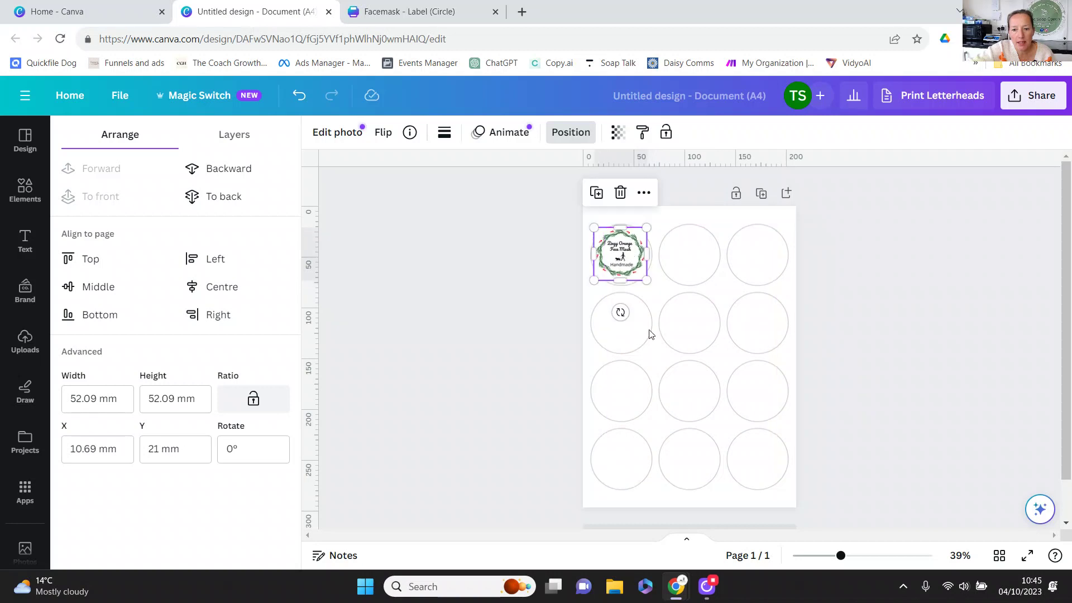
pyautogui.click(855, 559)
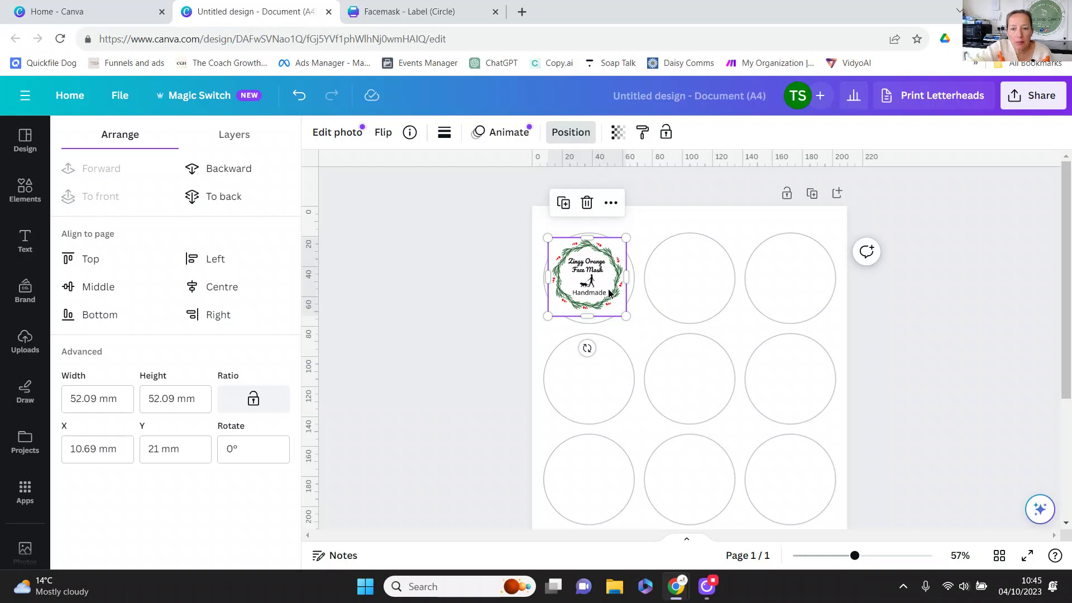
# - Enlarge the Facemask label to about 57 mm square and centre it within the template's top-left circle
pyautogui.moveTo(608, 289); pyautogui.dragTo(610, 290)
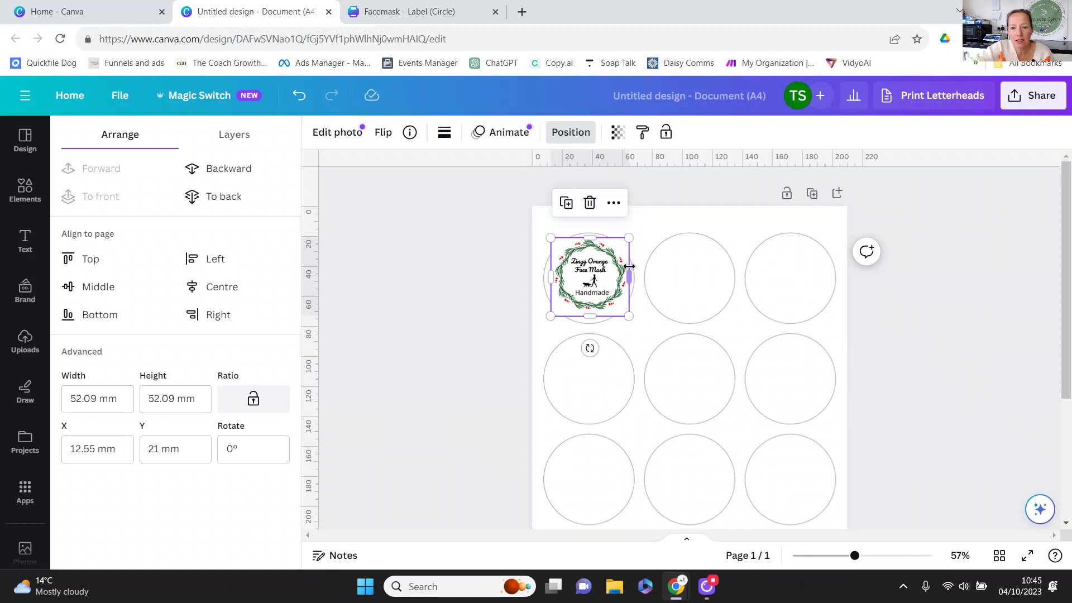
pyautogui.moveTo(597, 273); pyautogui.dragTo(597, 279)
pyautogui.moveTo(549, 326); pyautogui.dragTo(545, 330)
pyautogui.moveTo(592, 287); pyautogui.dragTo(593, 278)
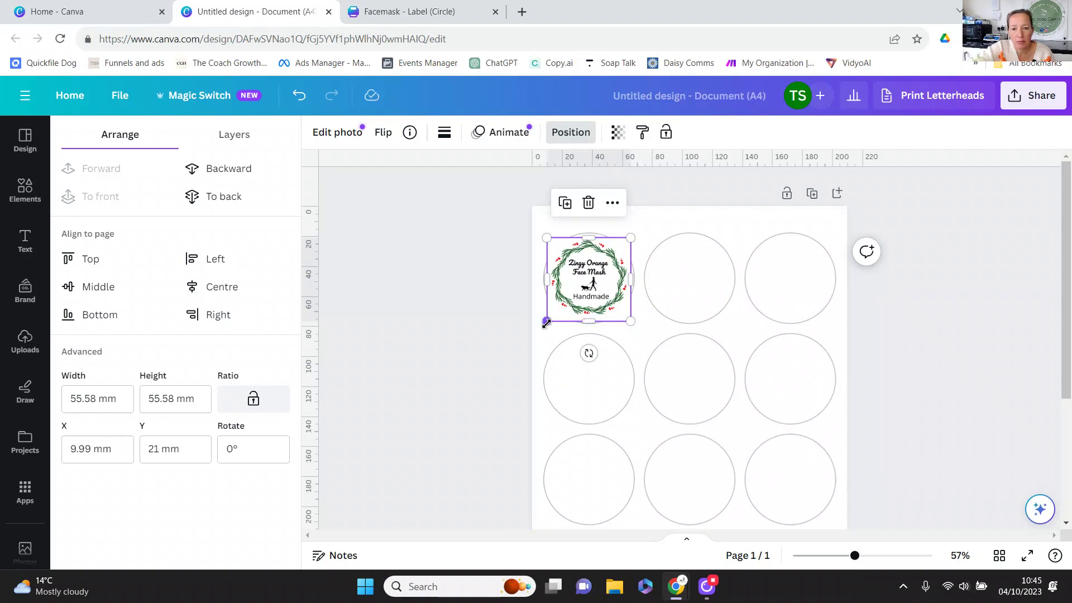
pyautogui.moveTo(544, 323); pyautogui.dragTo(542, 325)
pyautogui.moveTo(595, 286); pyautogui.dragTo(596, 276)
pyautogui.scroll(2, 587, 352)
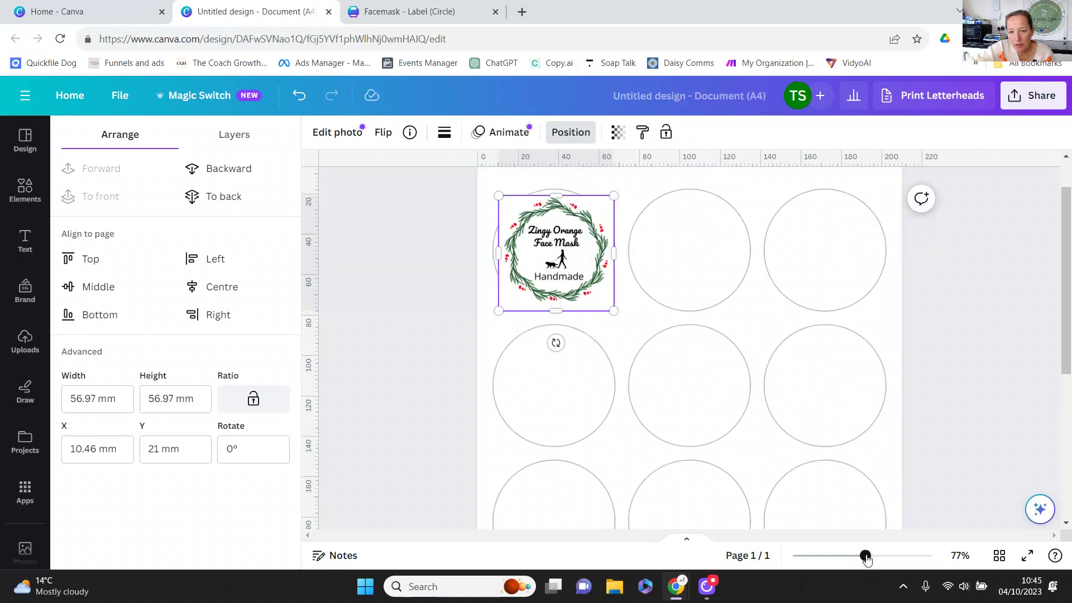
pyautogui.moveTo(556, 279); pyautogui.dragTo(555, 275)
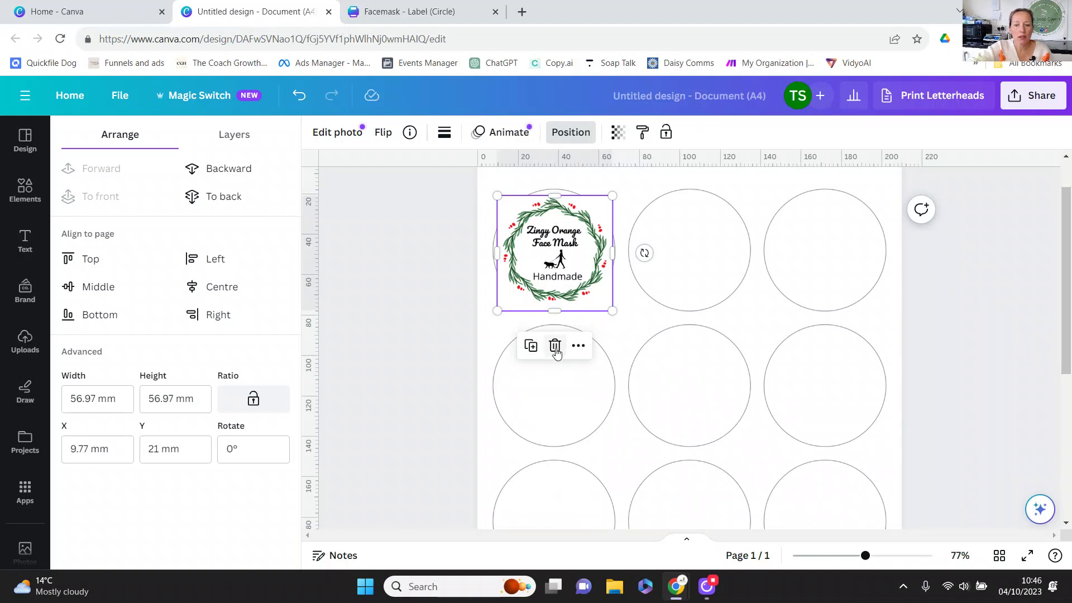
# - Duplicate the Facemask label into the second and third circles of the template's first column
pyautogui.click(535, 346)
pyautogui.moveTo(552, 254); pyautogui.dragTo(553, 516)
pyautogui.click(531, 294)
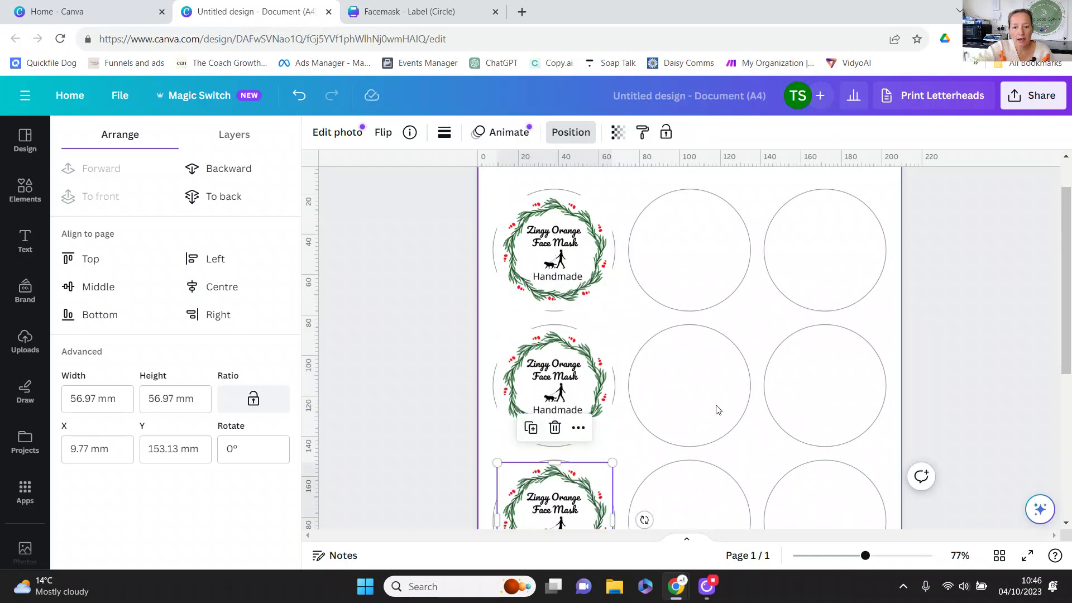
pyautogui.scroll(-1, 787, 384)
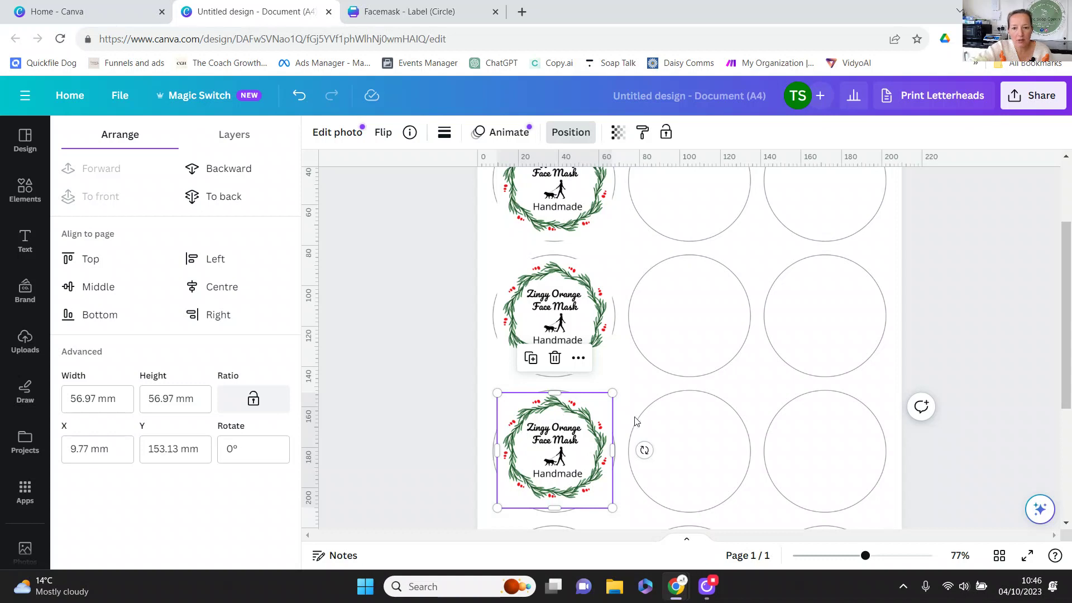
# - Duplicate the first label across the top row so its second and third circles are filled
pyautogui.scroll(3, 832, 354)
pyautogui.click(518, 314)
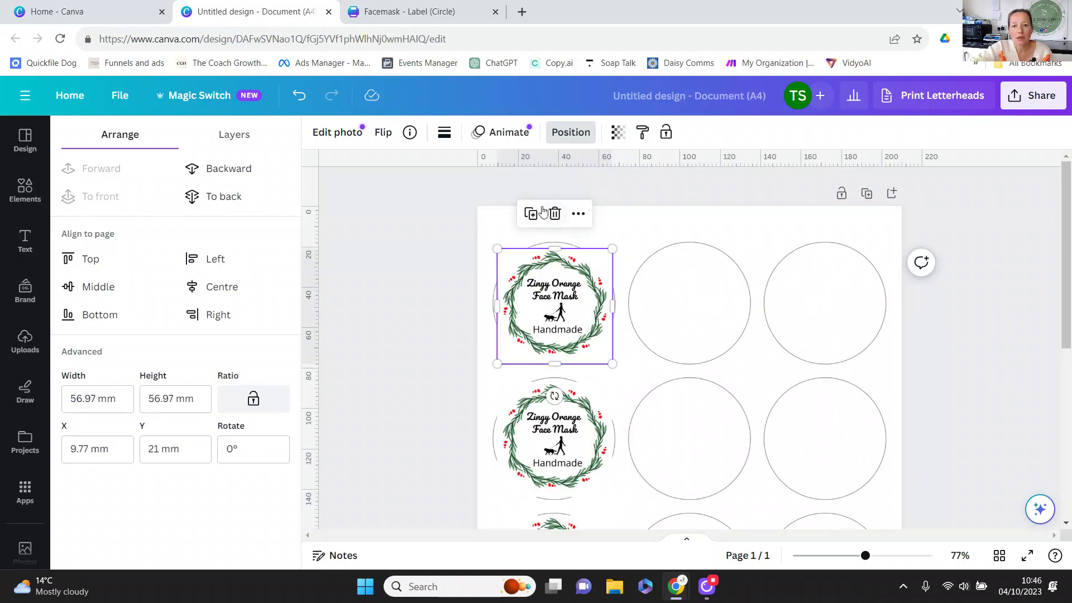
pyautogui.click(531, 211)
pyautogui.moveTo(623, 311); pyautogui.dragTo(701, 303)
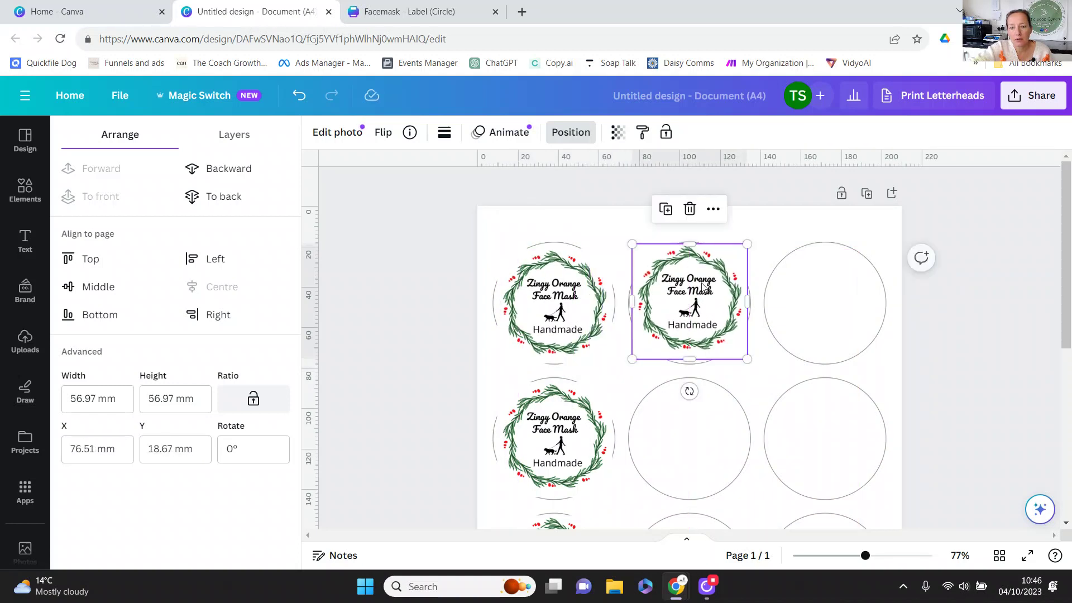
pyautogui.click(665, 210)
pyautogui.moveTo(818, 312); pyautogui.dragTo(818, 313)
# - Copy the middle and last labels of the top row down into the empty circles of the second row
pyautogui.click(717, 329)
pyautogui.click(666, 209)
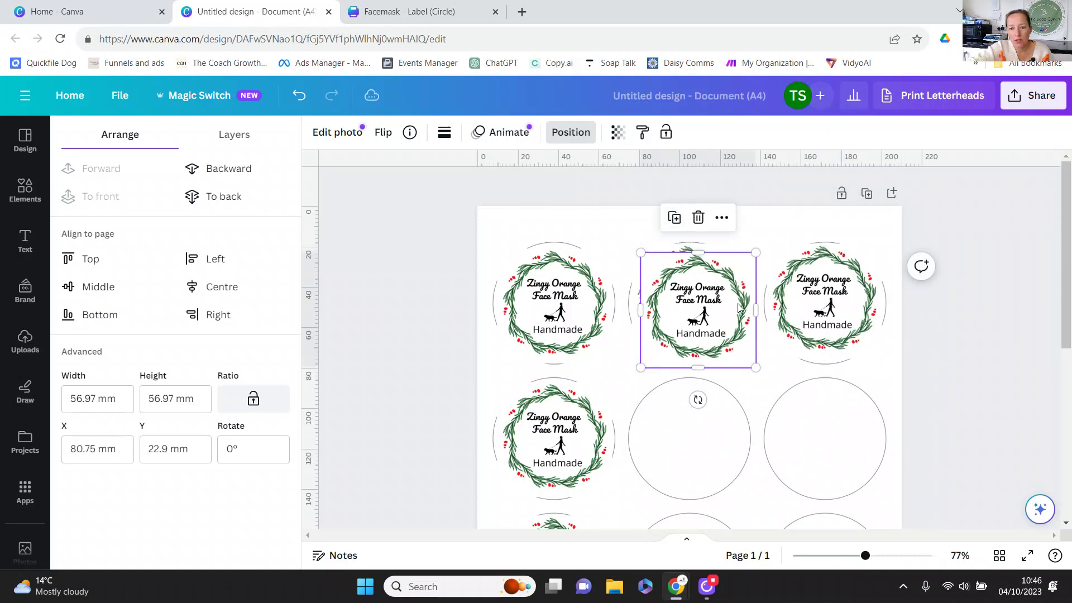
pyautogui.moveTo(700, 334); pyautogui.dragTo(692, 453)
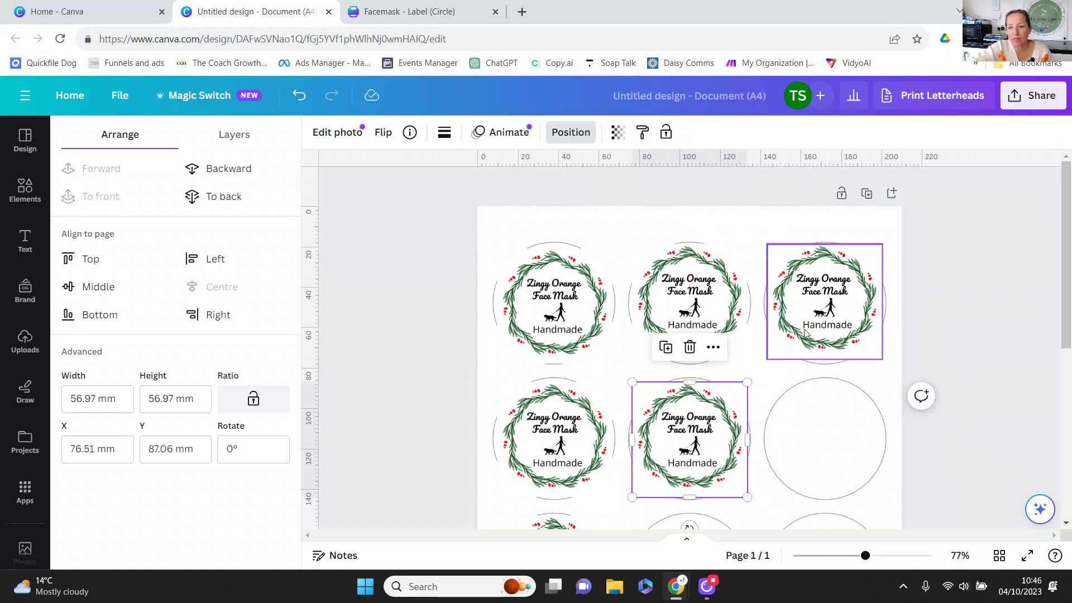
pyautogui.click(825, 312)
pyautogui.click(798, 209)
pyautogui.moveTo(812, 296); pyautogui.dragTo(813, 425)
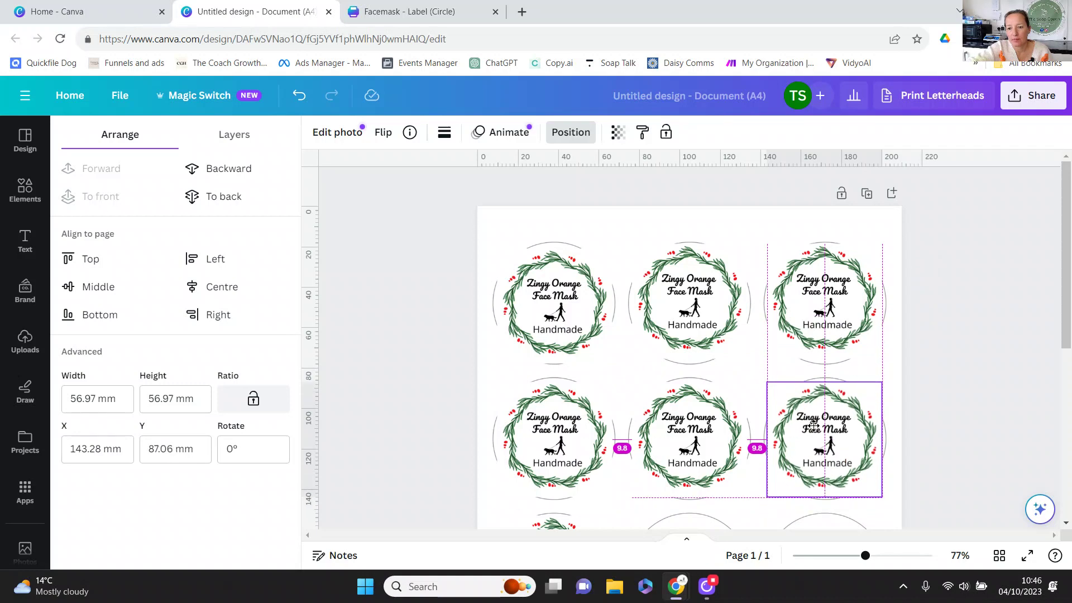
pyautogui.moveTo(814, 426); pyautogui.dragTo(814, 426)
# - Duplicate the second row's middle label into the middle circle of the third row
pyautogui.scroll(-4, 945, 313)
pyautogui.click(696, 240)
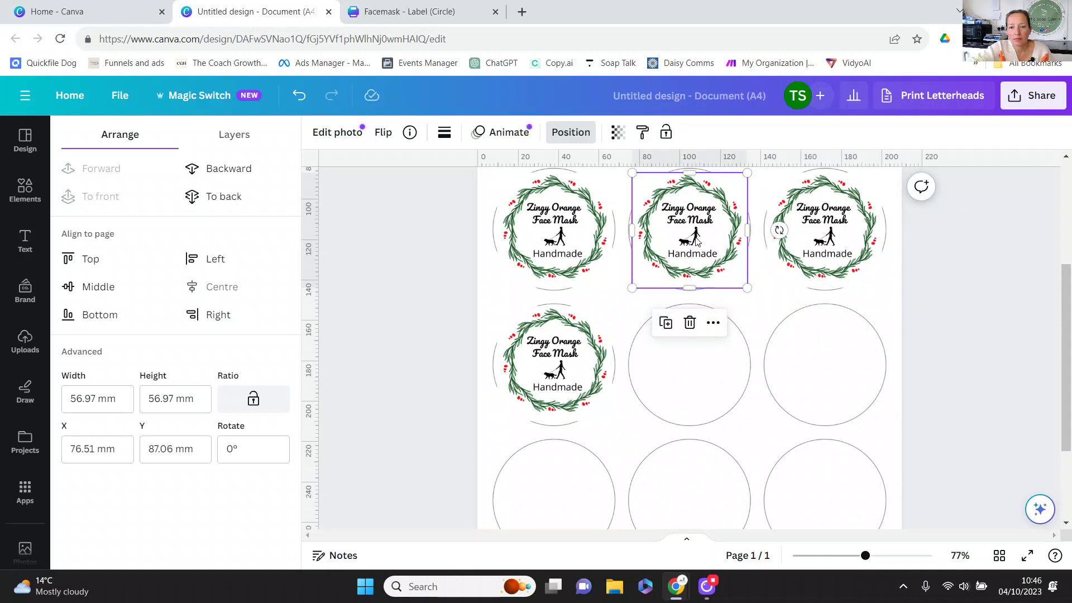
pyautogui.click(666, 322)
pyautogui.moveTo(695, 257); pyautogui.dragTo(682, 378)
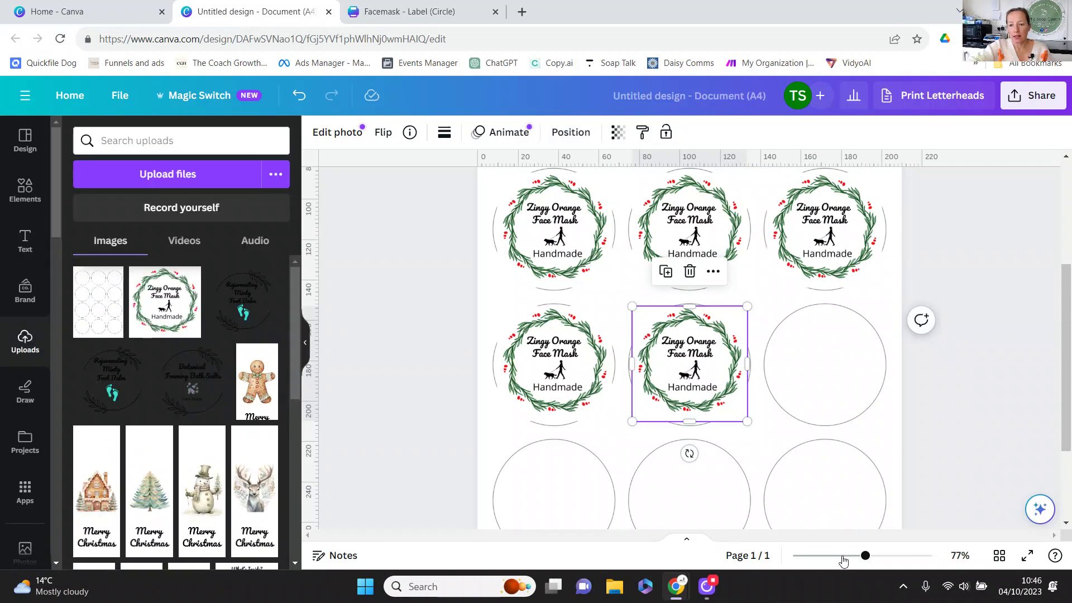
# - Try lowering the transparency of all labels and the circle template together, first to 73 and then further
pyautogui.click(843, 556)
pyautogui.scroll(1, 994, 284)
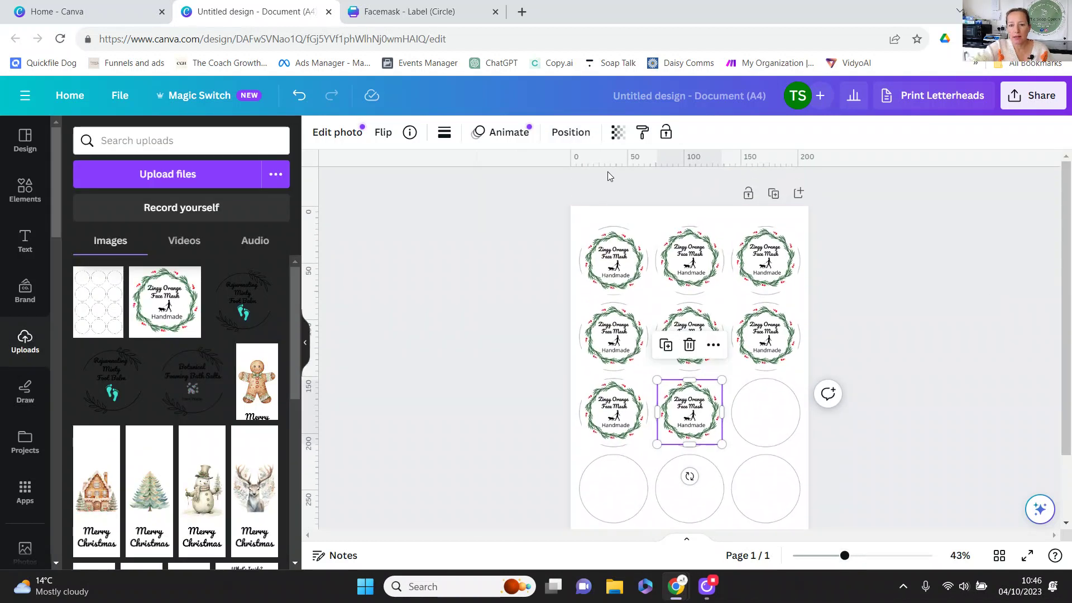
pyautogui.moveTo(584, 203); pyautogui.dragTo(789, 459)
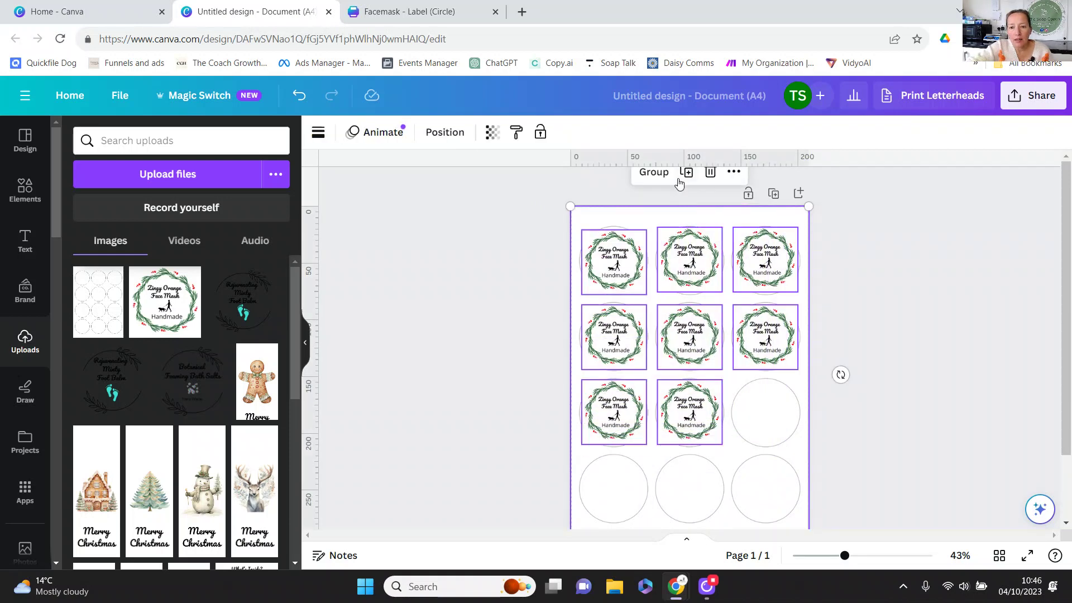
pyautogui.click(492, 132)
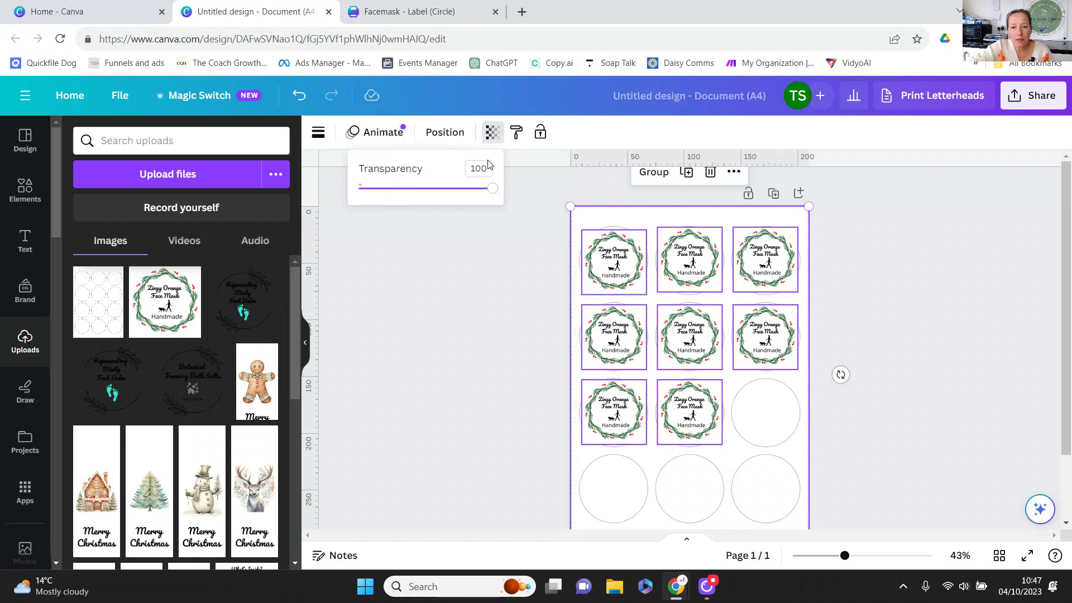
pyautogui.click(457, 189)
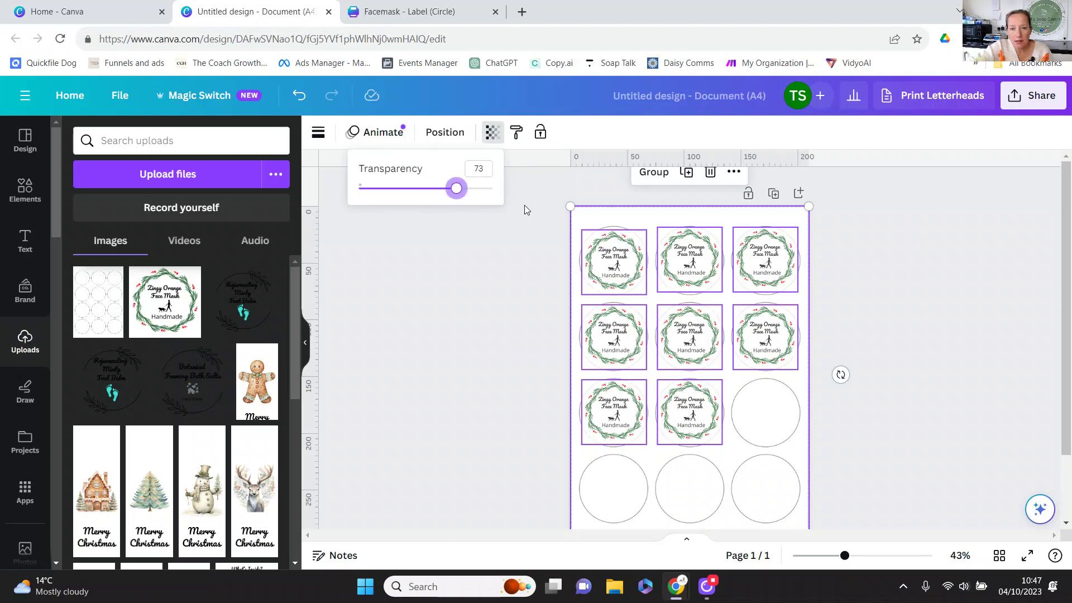
pyautogui.click(436, 189)
pyautogui.scroll(-2, 889, 277)
pyautogui.keyDown('ctrl'); pyautogui.scroll(5, 839, 304); pyautogui.keyUp('ctrl')
pyautogui.scroll(1, 871, 391)
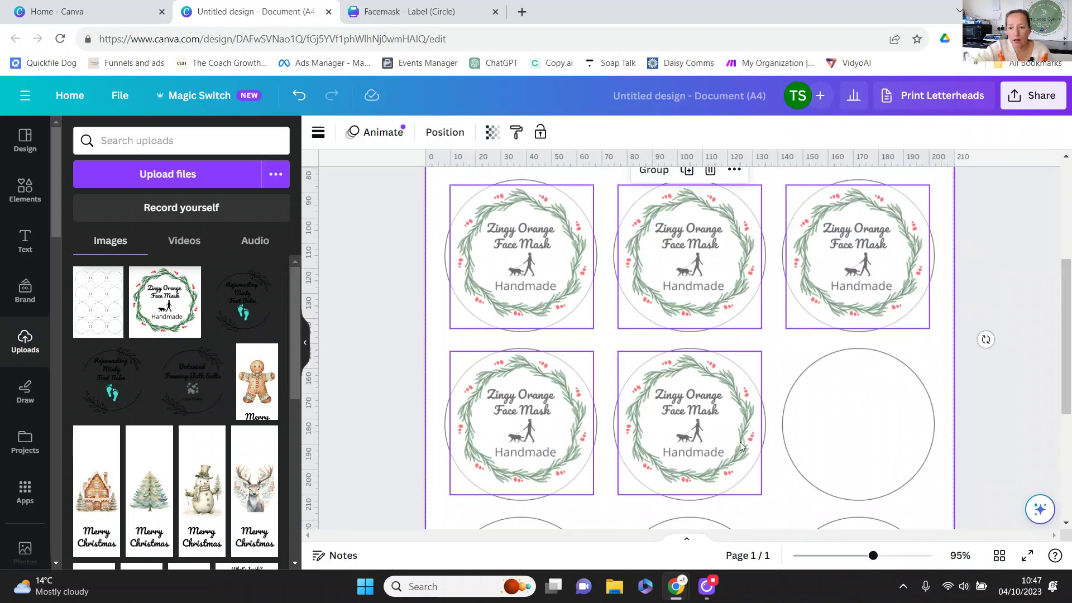
# - Undo the transparency changes, keep the label copy in the third row's middle circle, and deselect everything
pyautogui.click(299, 96)
pyautogui.click(300, 98)
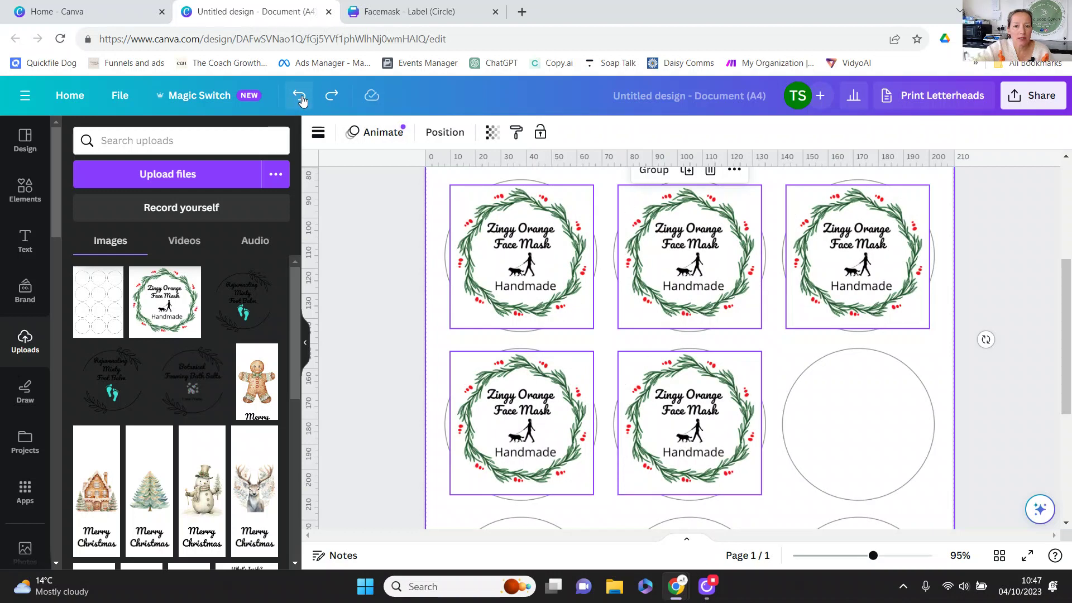
pyautogui.click(301, 97)
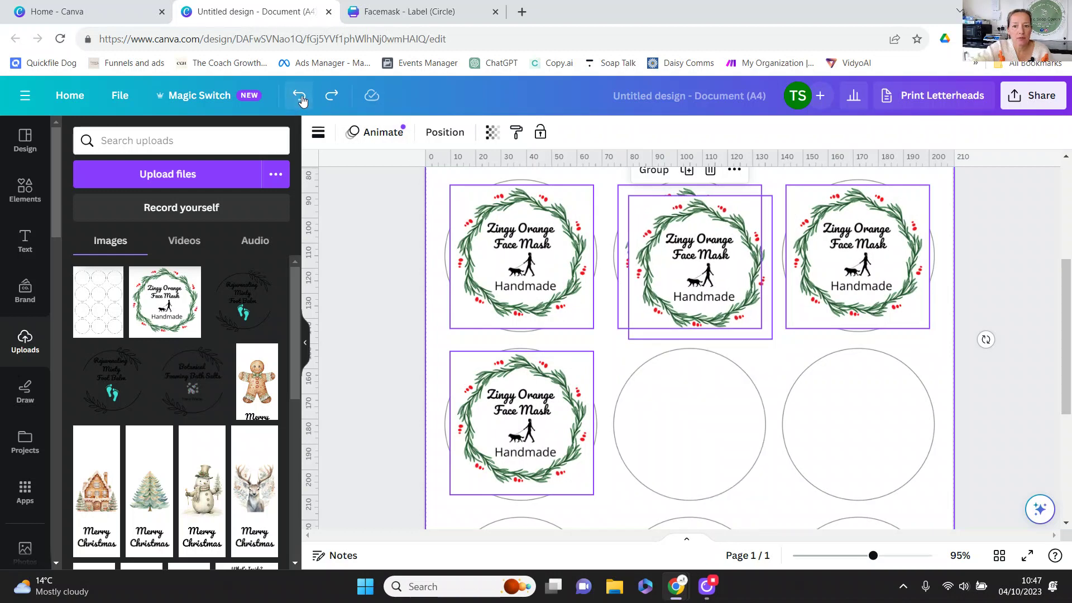
pyautogui.click(331, 96)
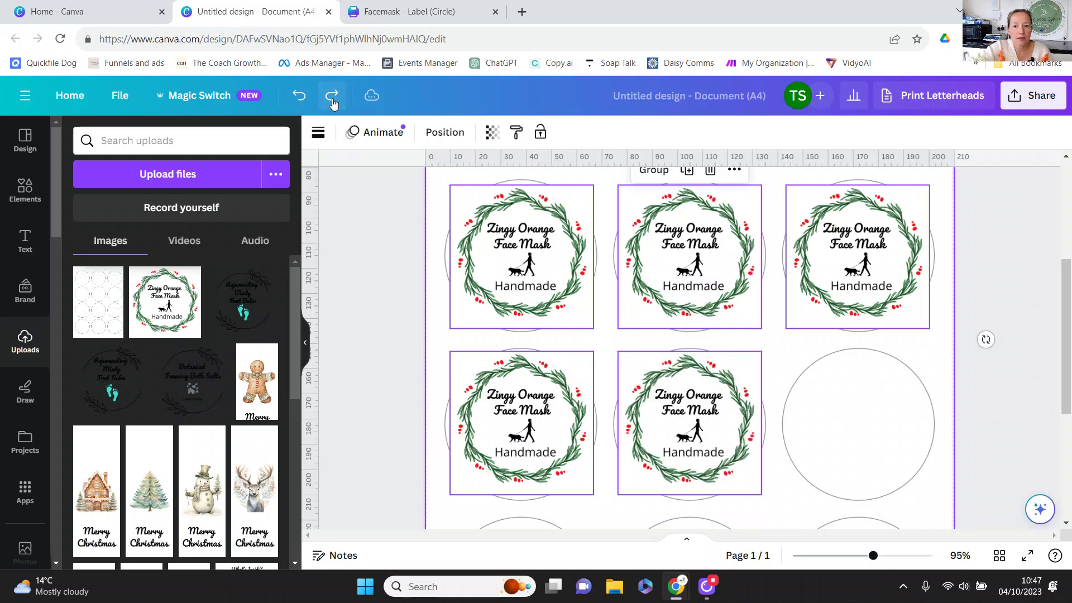
pyautogui.click(1021, 367)
# - Delete the circle template image behind the labels, leaving only the Facemask labels on the page
pyautogui.scroll(-2, 1034, 349)
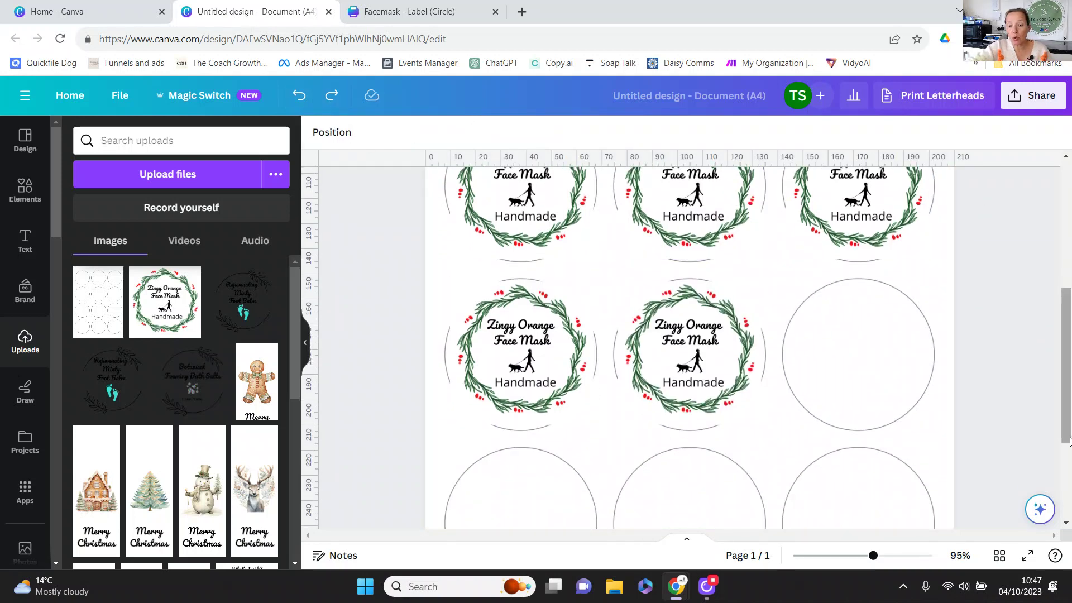
pyautogui.keyDown('ctrl'); pyautogui.scroll(-3, 1016, 469); pyautogui.keyUp('ctrl')
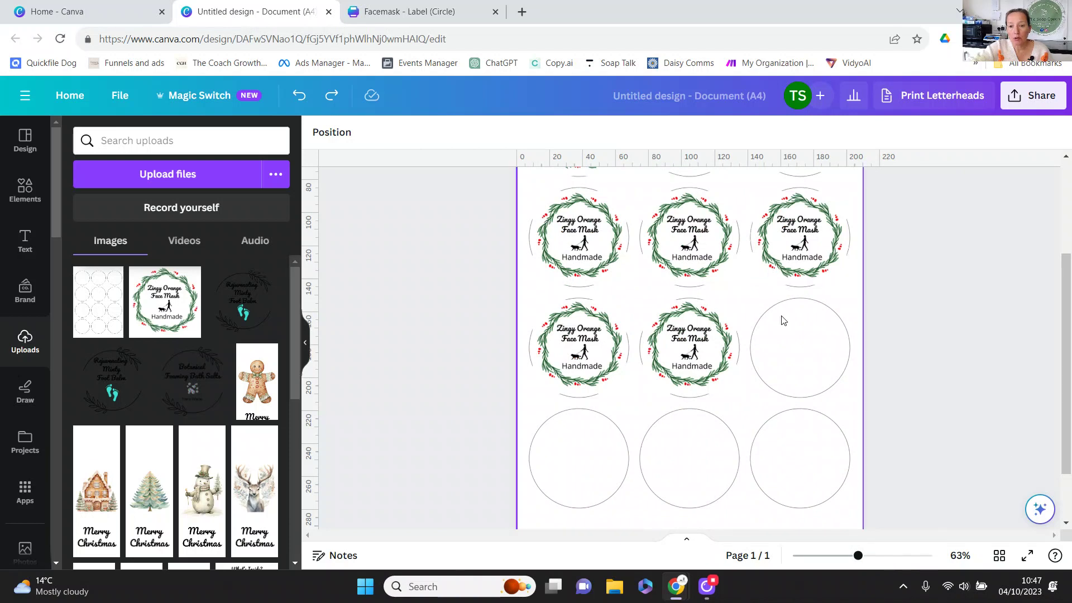
pyautogui.click(834, 518)
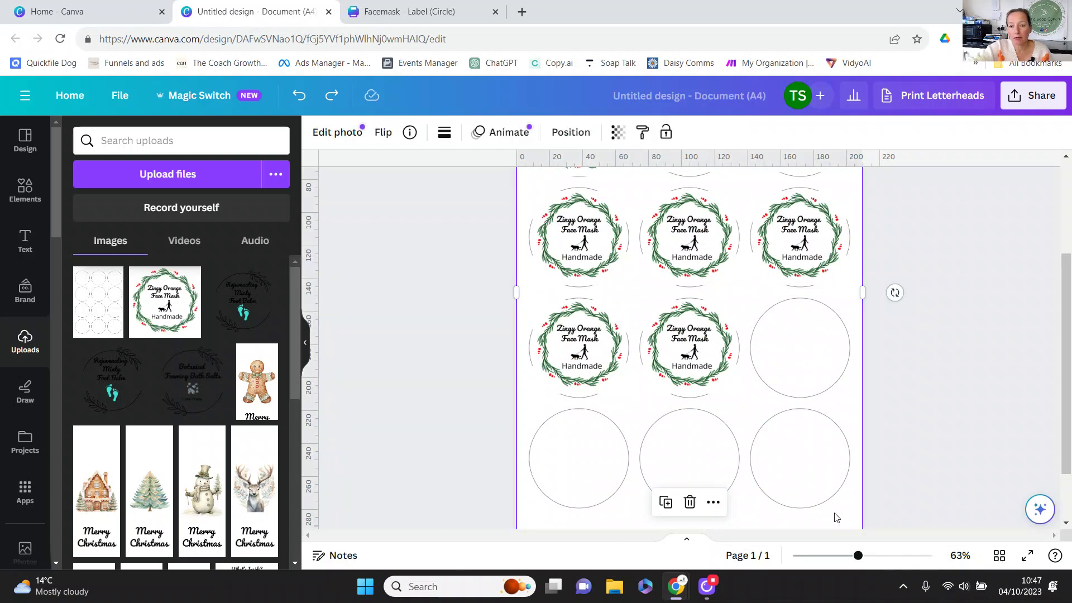
pyautogui.scroll(-2, 979, 334)
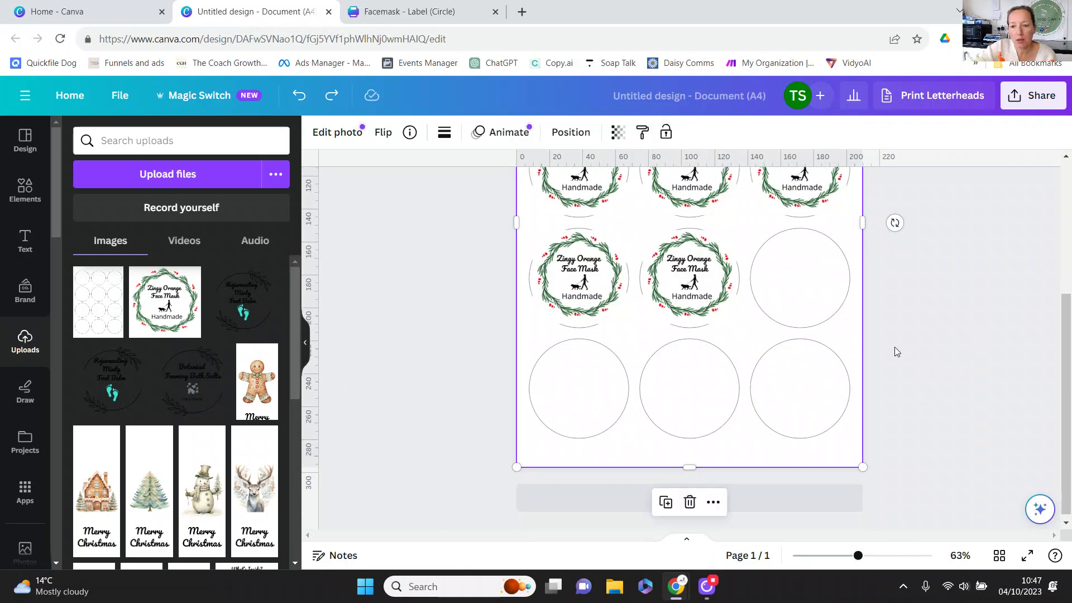
pyautogui.press('Delete')
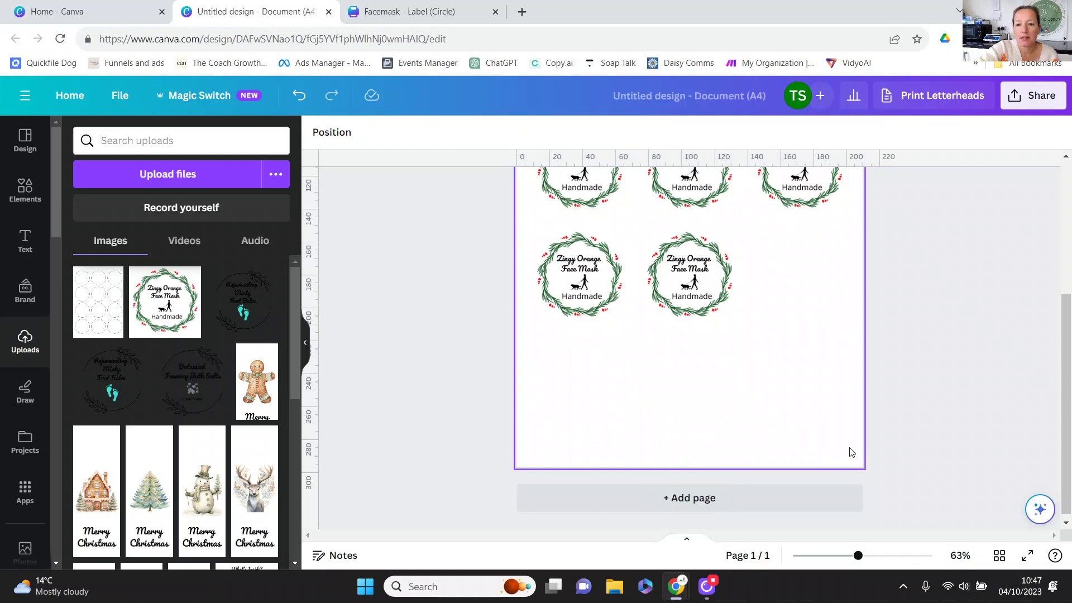
# - Choose PDF Print as the download file type, view the RGB and CMYK colour profile options, and close the download settings
pyautogui.scroll(6, 1032, 365)
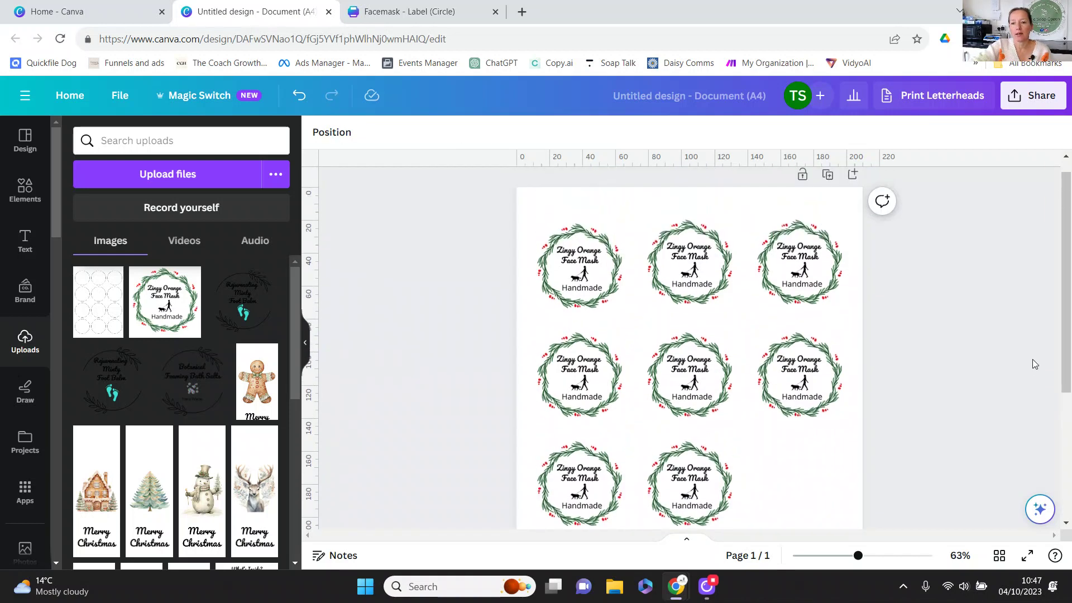
pyautogui.click(1032, 95)
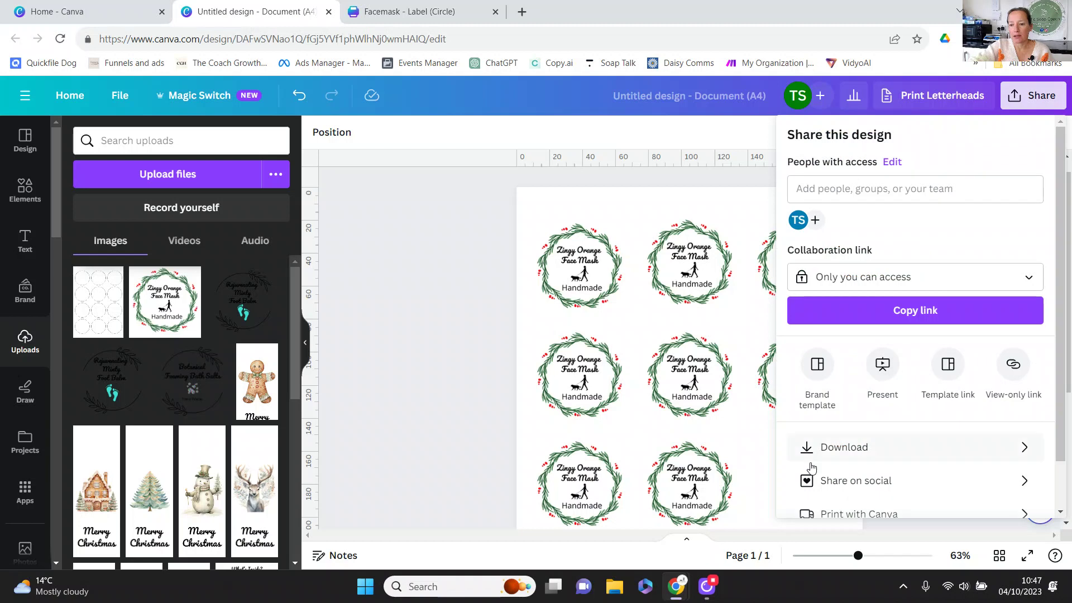
pyautogui.click(860, 456)
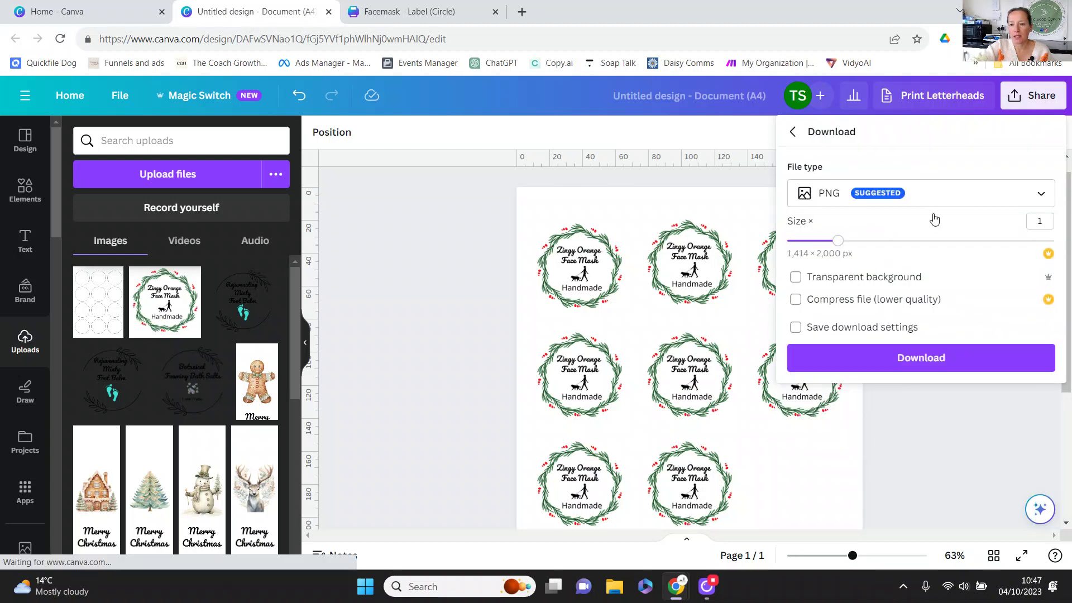
pyautogui.click(1041, 193)
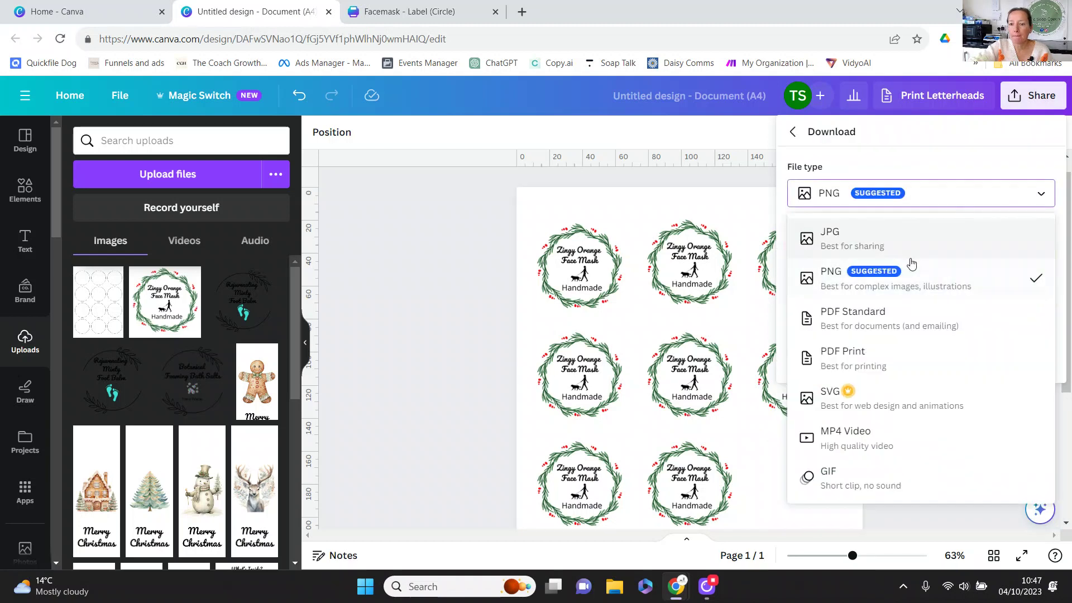
pyautogui.click(881, 361)
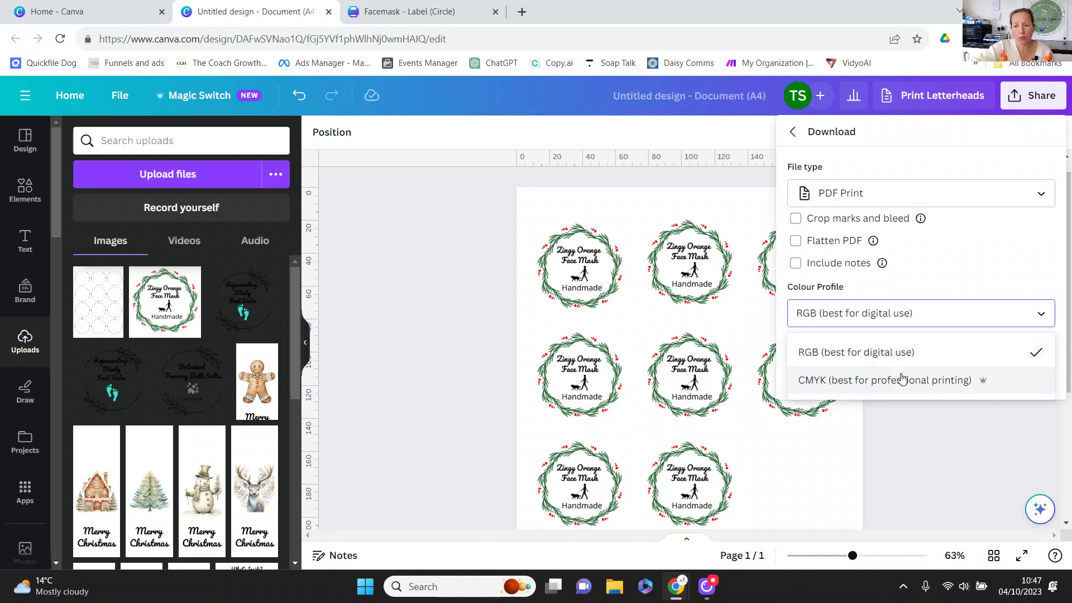
pyautogui.click(903, 457)
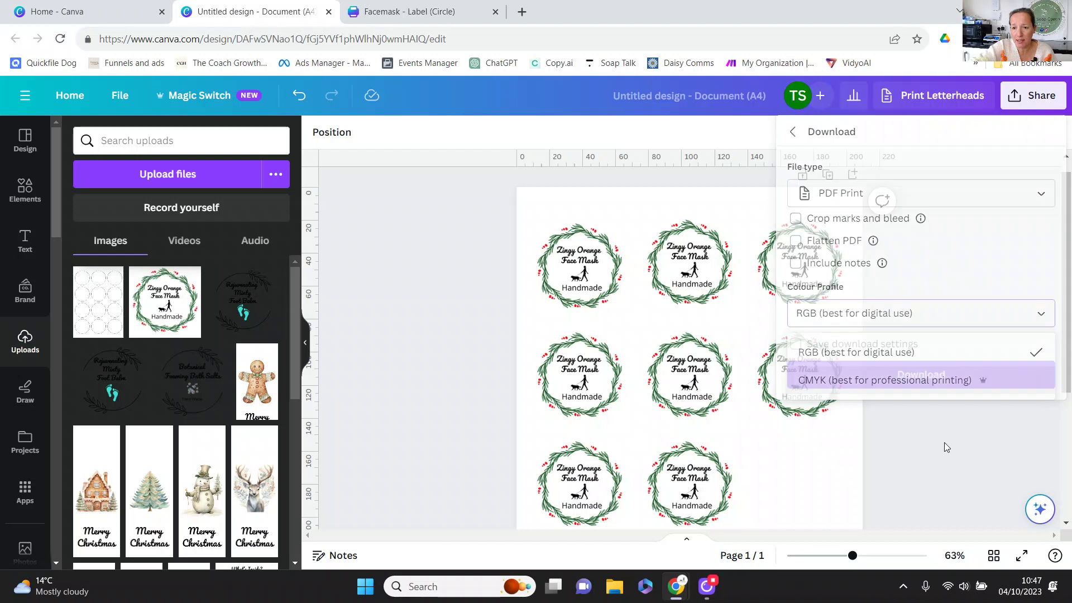
pyautogui.scroll(-3, 900, 450)
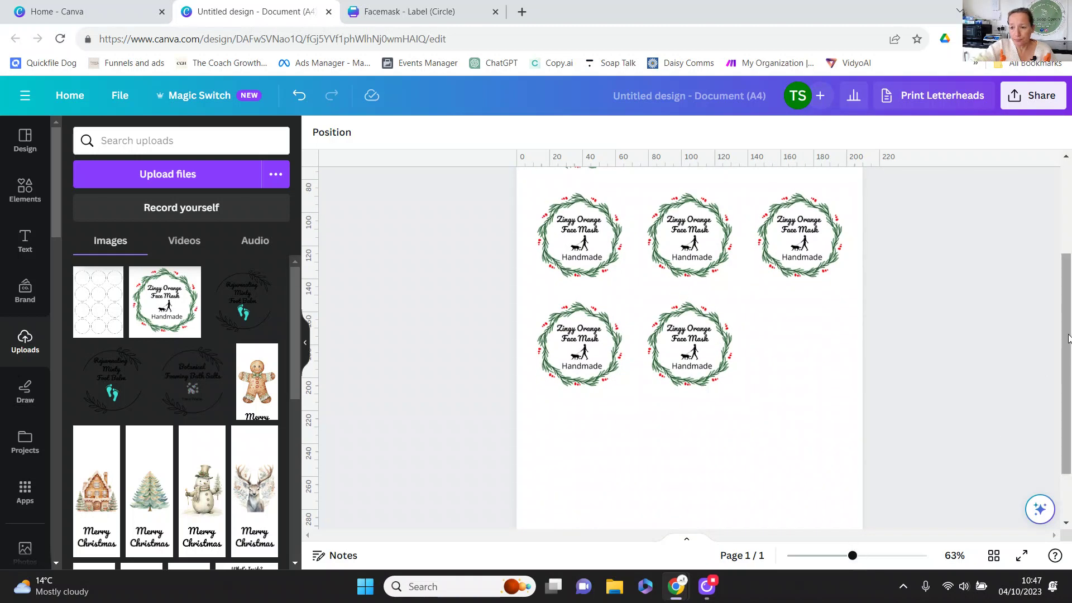
pyautogui.scroll(-2, 949, 486)
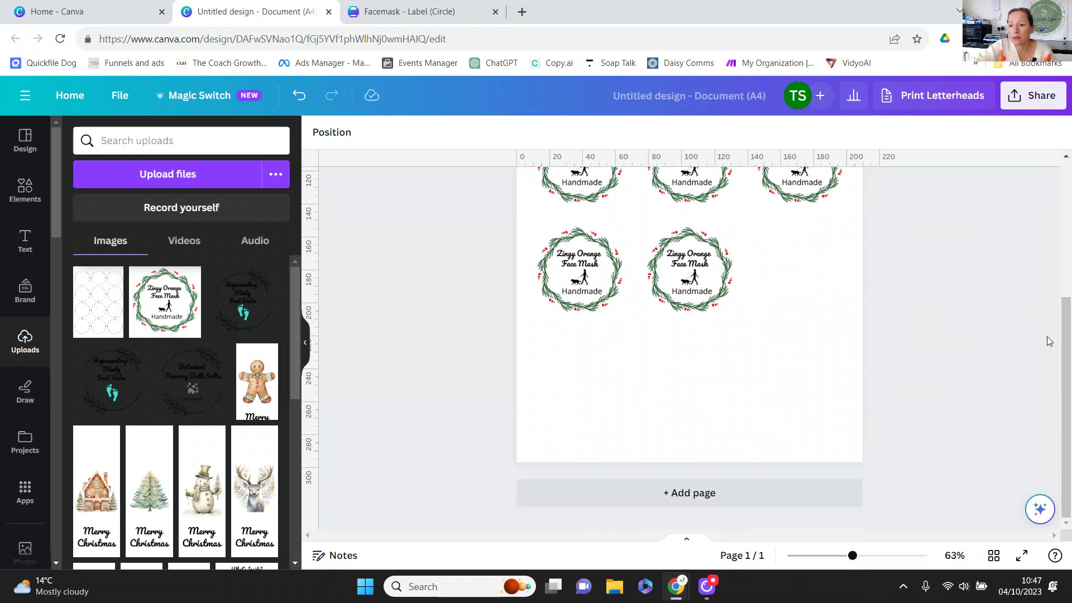
pyautogui.moveTo(1065, 354); pyautogui.dragTo(1068, 149)
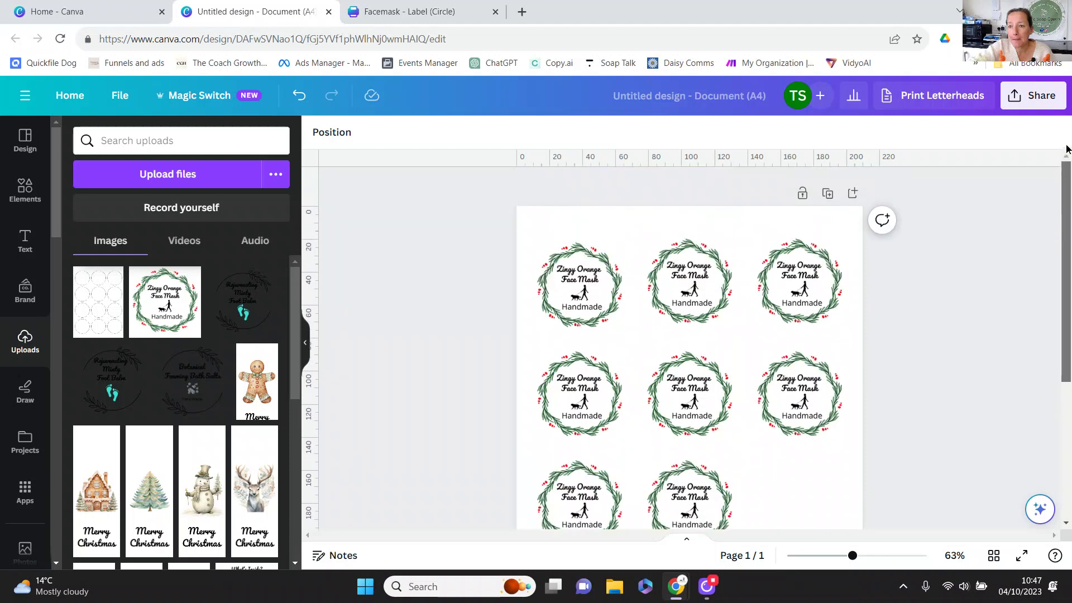
# - Download the A4 label sheet with PDF Print as the file type and open the downloaded PDF
pyautogui.click(1024, 103)
pyautogui.click(844, 447)
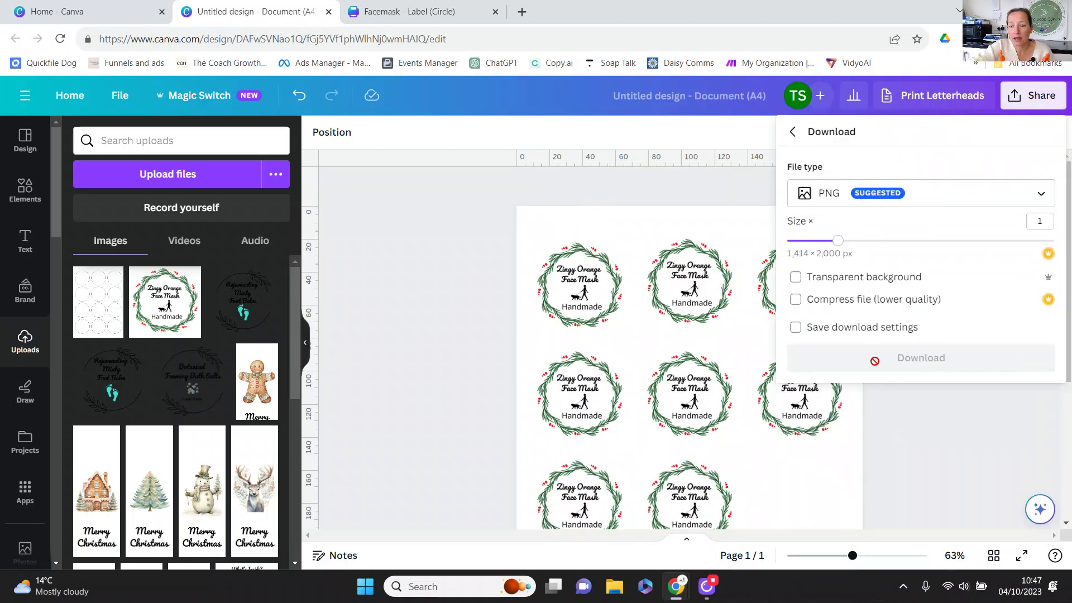
pyautogui.click(1022, 195)
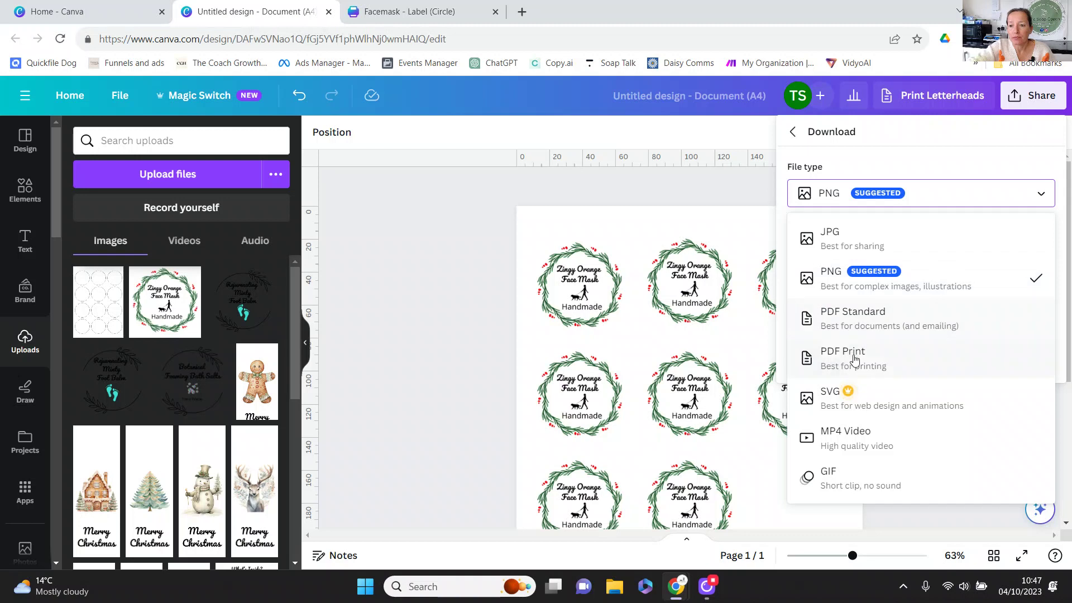
pyautogui.click(852, 360)
pyautogui.click(894, 373)
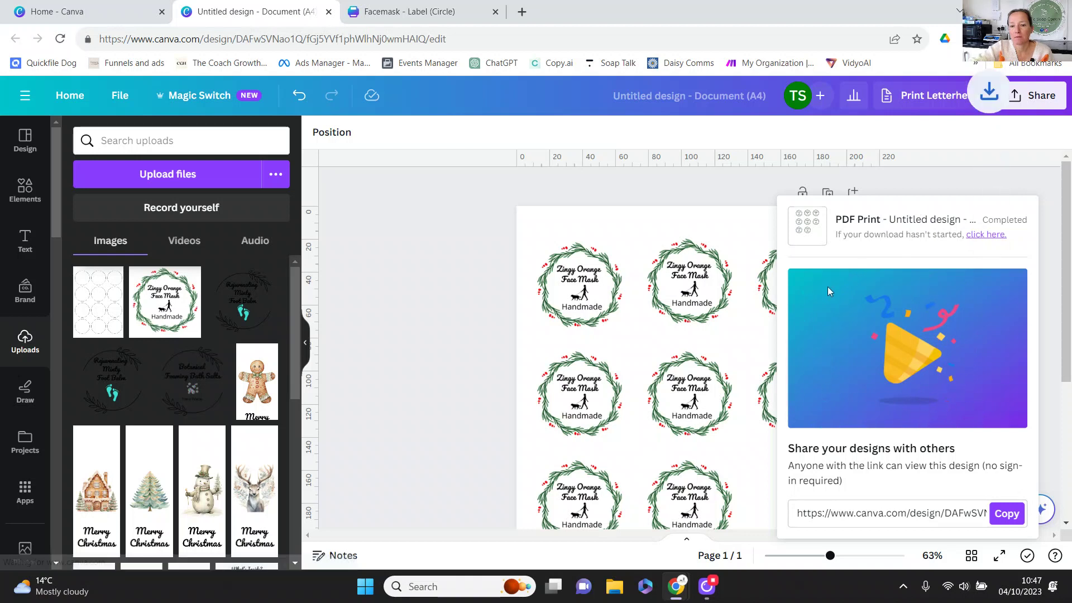
pyautogui.click(889, 74)
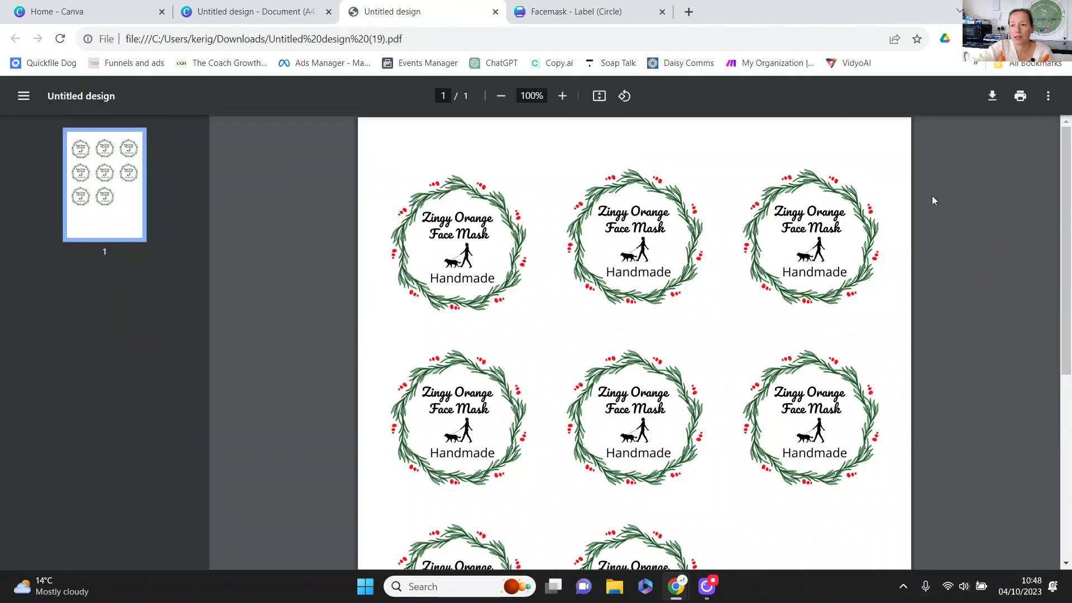
# - Open the print settings for the label sheet PDF and set the print colour to Color
pyautogui.rightClick(917, 192)
pyautogui.click(765, 277)
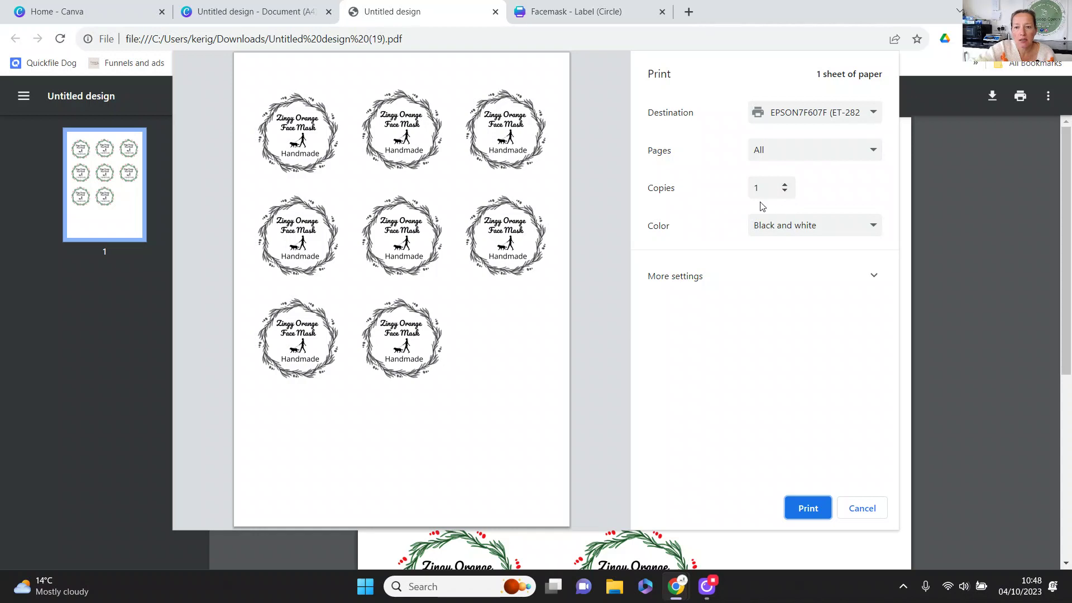
pyautogui.click(800, 228)
pyautogui.click(782, 259)
# - View the additional print settings and scale options, choose Fit to printable area, and leave the print settings
pyautogui.click(773, 283)
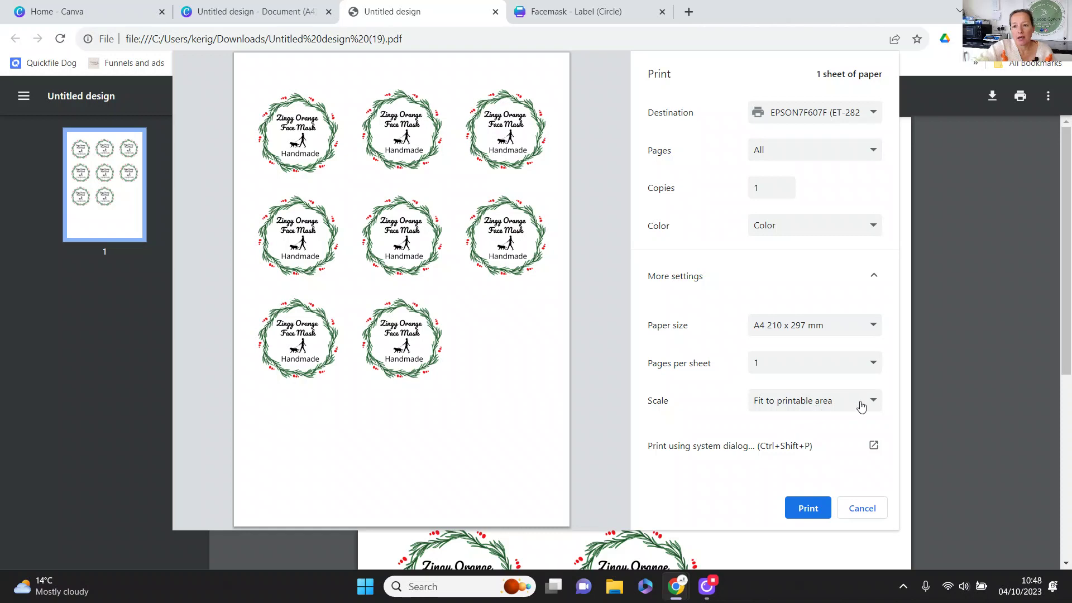
pyautogui.click(834, 410)
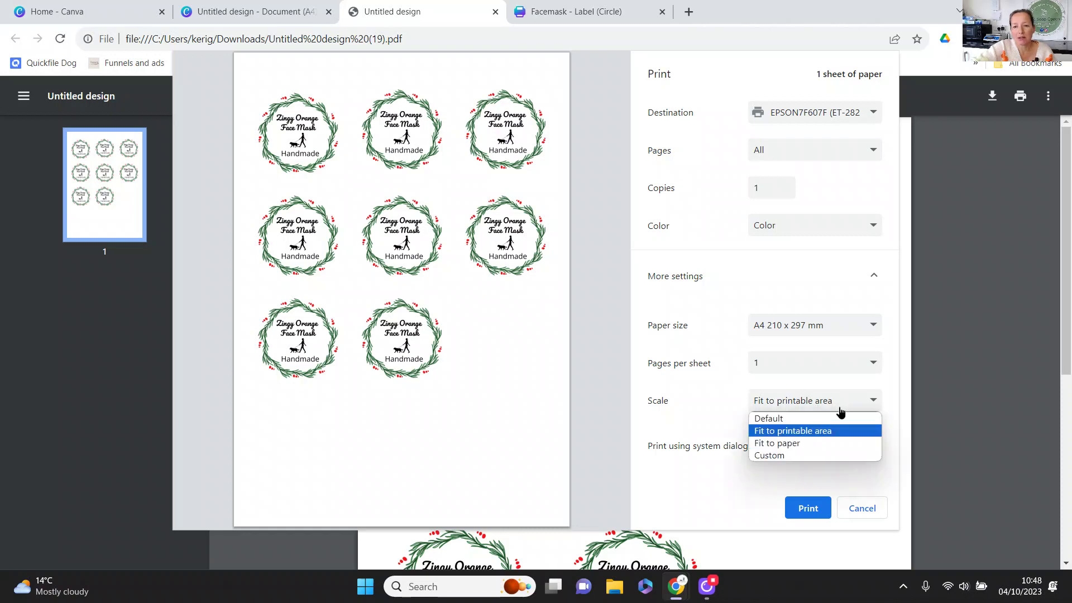
pyautogui.click(792, 434)
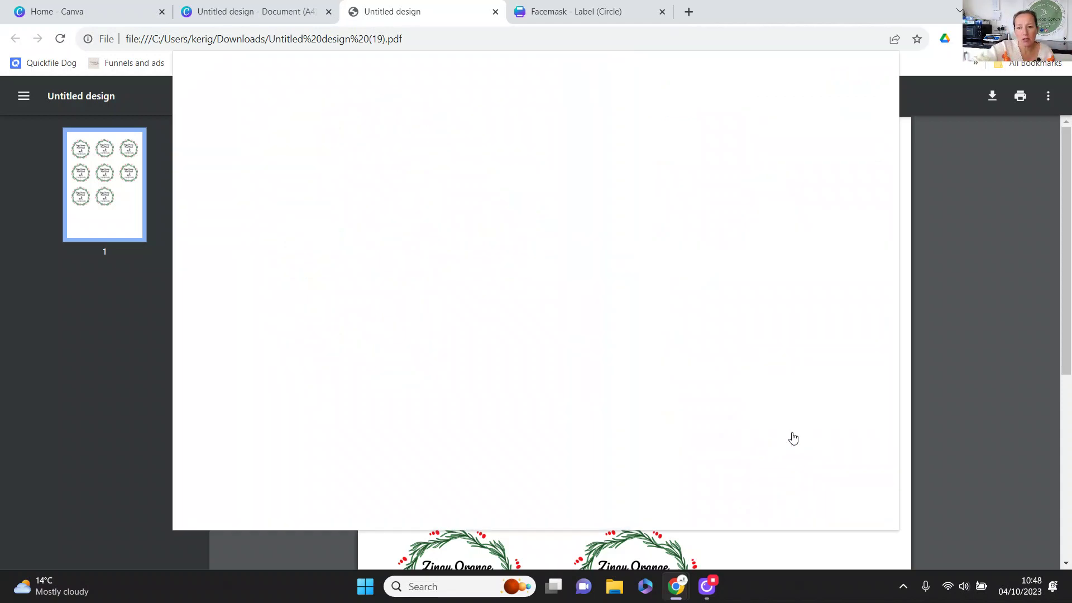
pyautogui.click(582, 14)
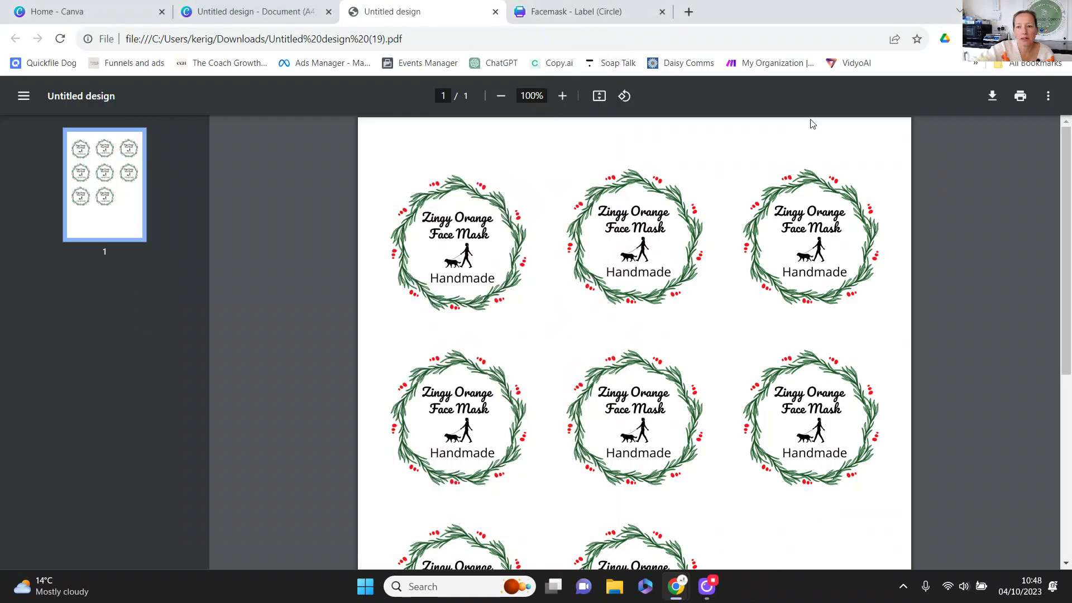
# - Reopen the PDF's print settings, try the Fit to paper scale, and set the scale to Default
pyautogui.click(1020, 95)
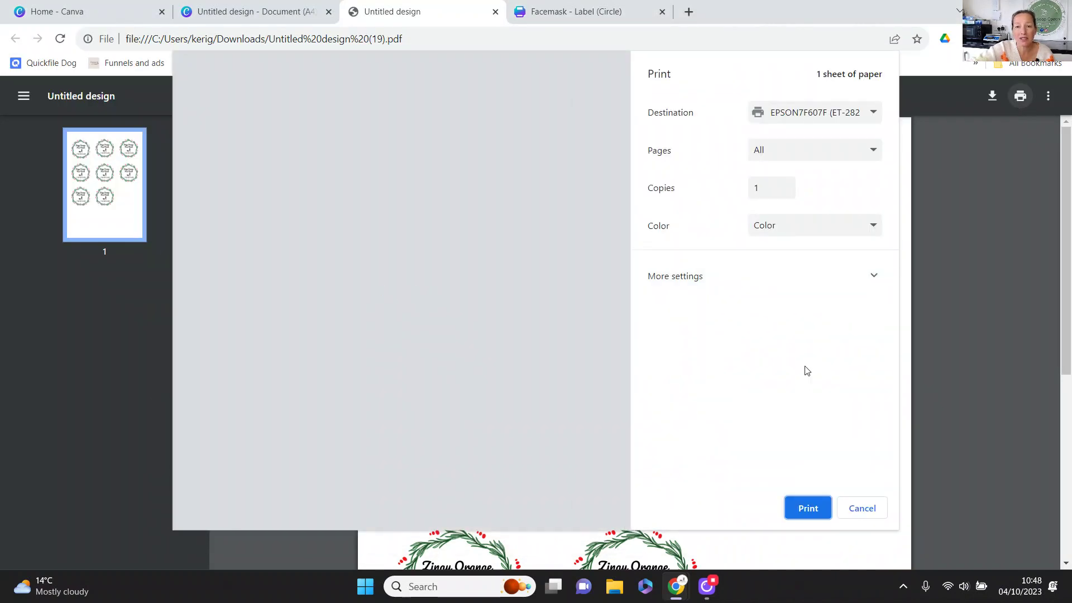
pyautogui.click(856, 272)
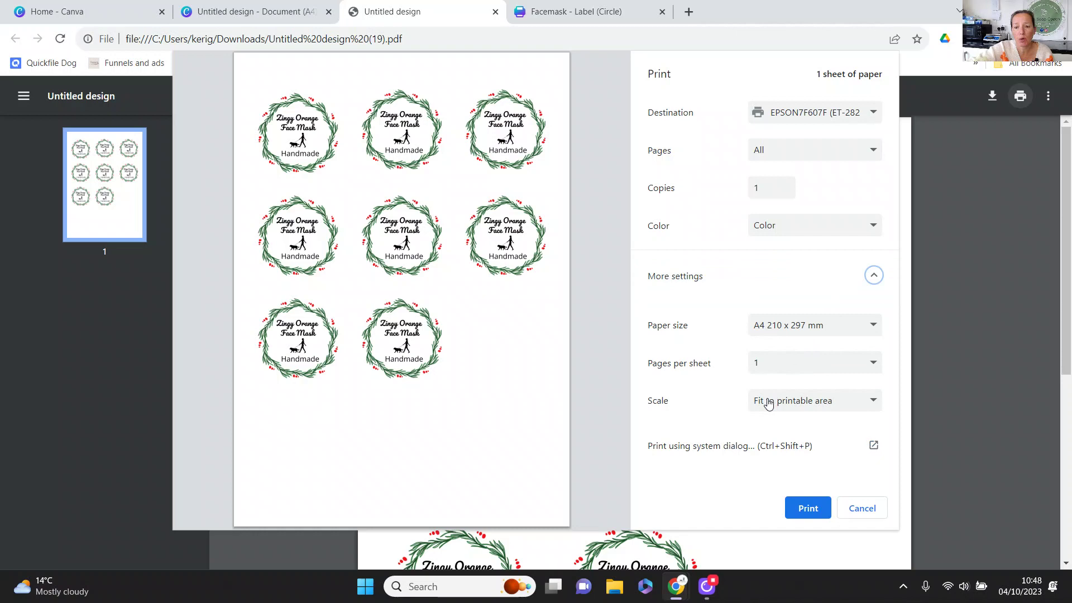
pyautogui.click(832, 405)
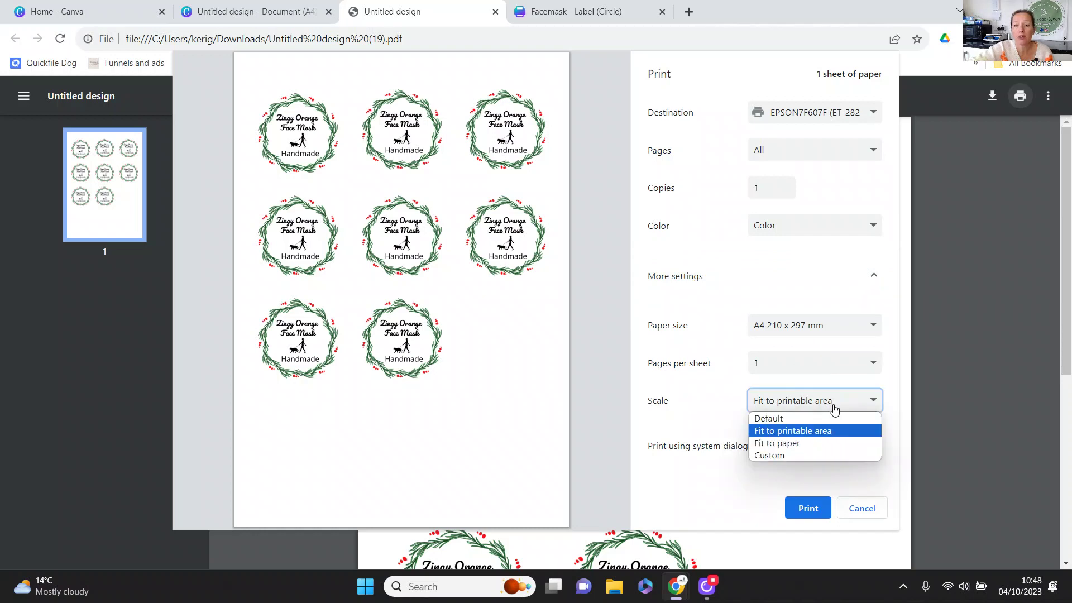
pyautogui.click(812, 446)
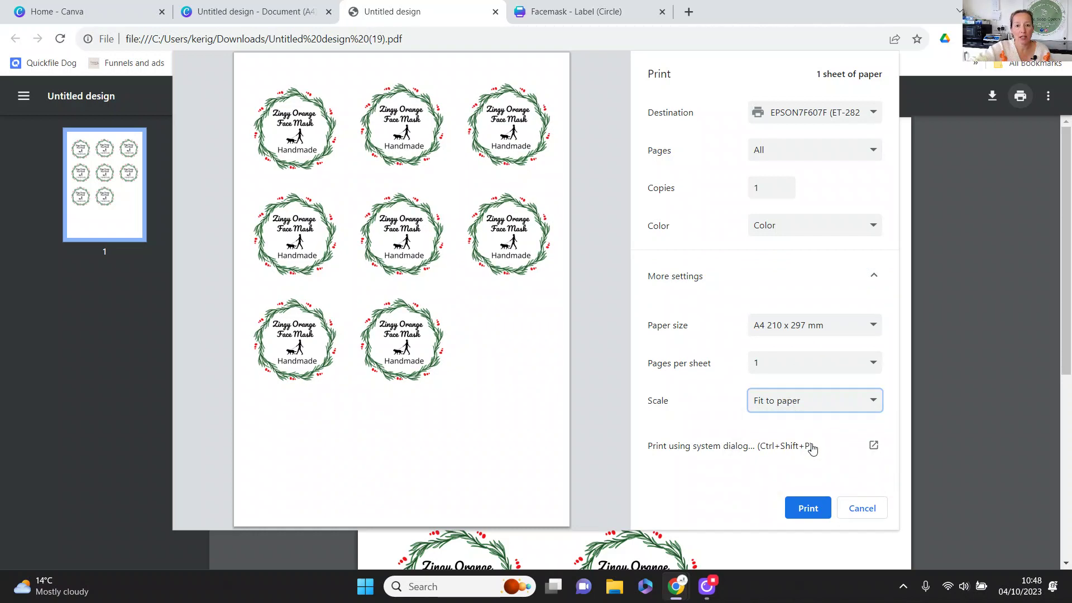
pyautogui.click(823, 408)
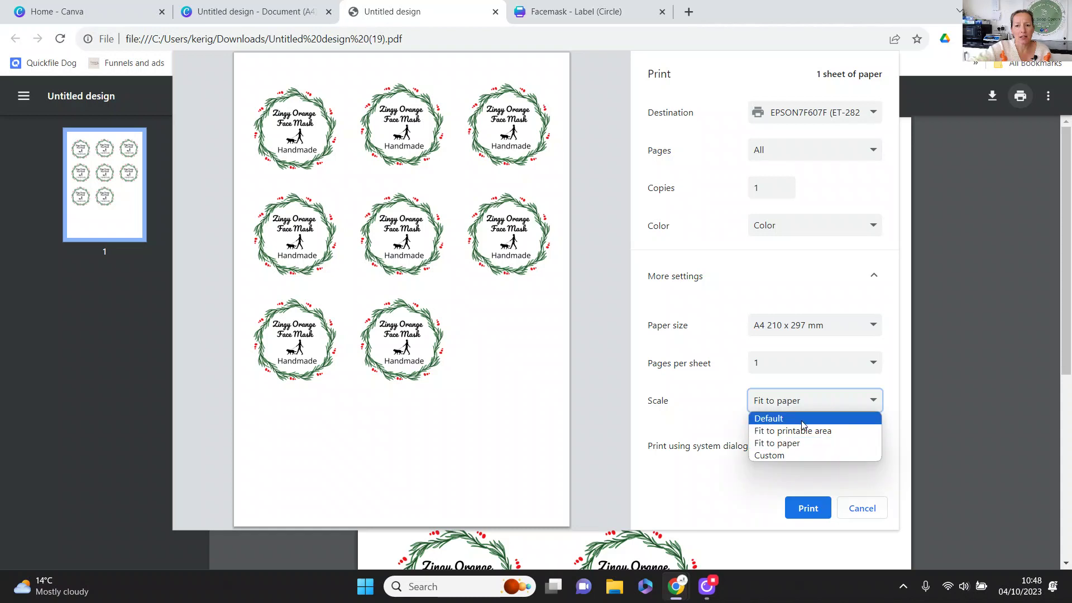
pyautogui.click(802, 419)
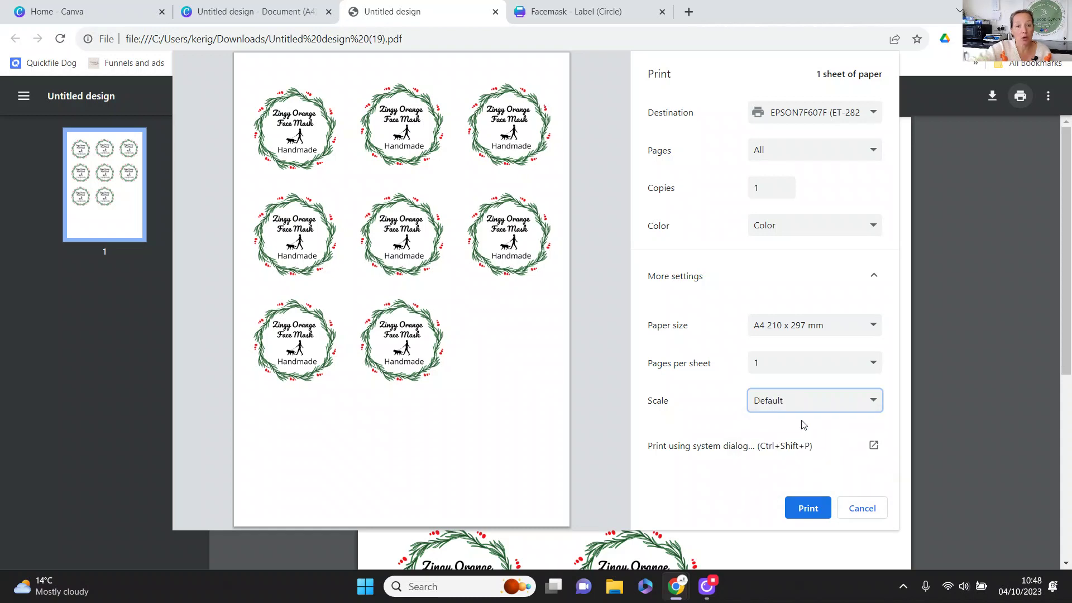